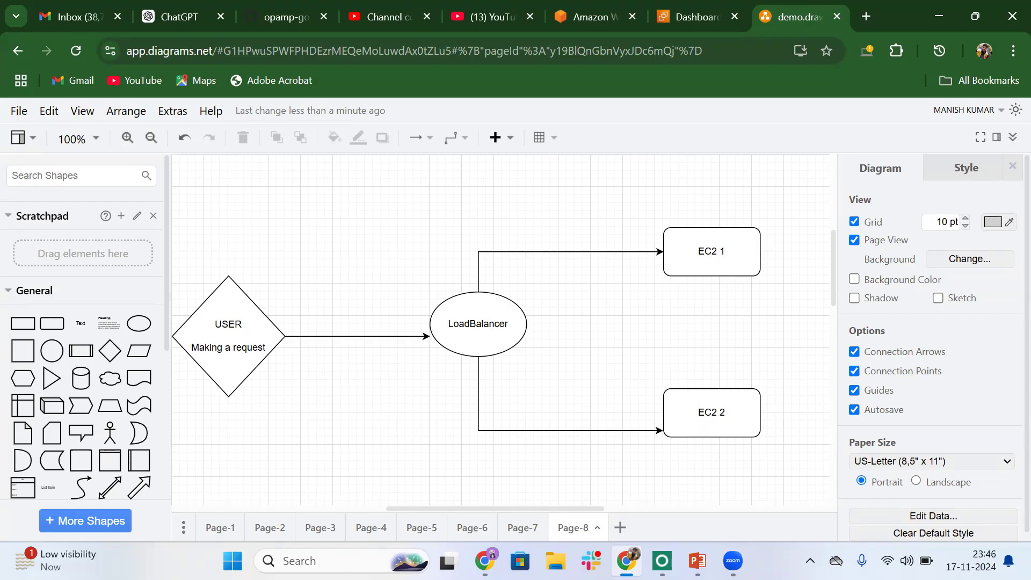
Step: Walk through the architecture diagram, from the user's request through the load balancer to the two EC2 instances
left_click(222, 328)
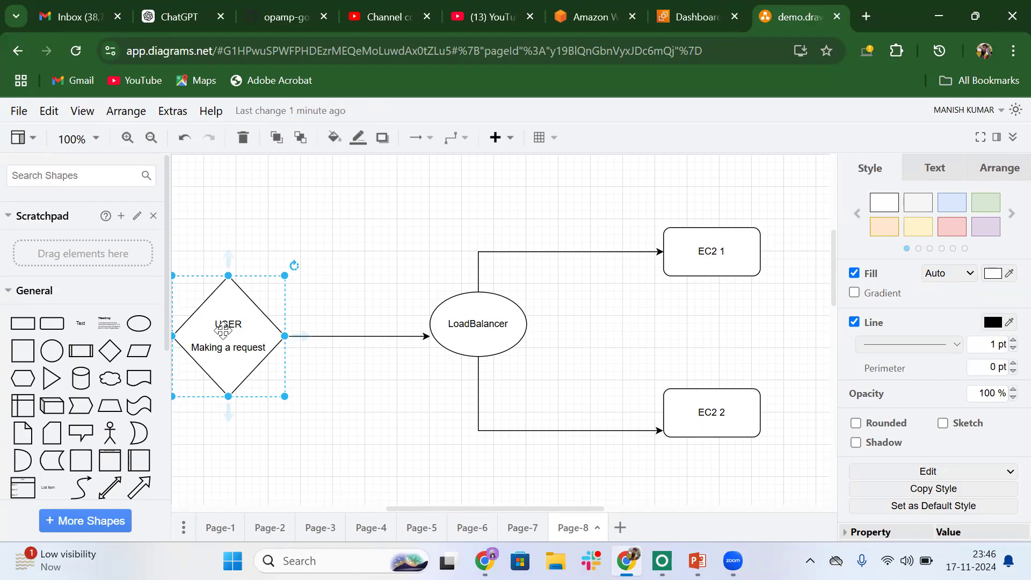
left_click(485, 327)
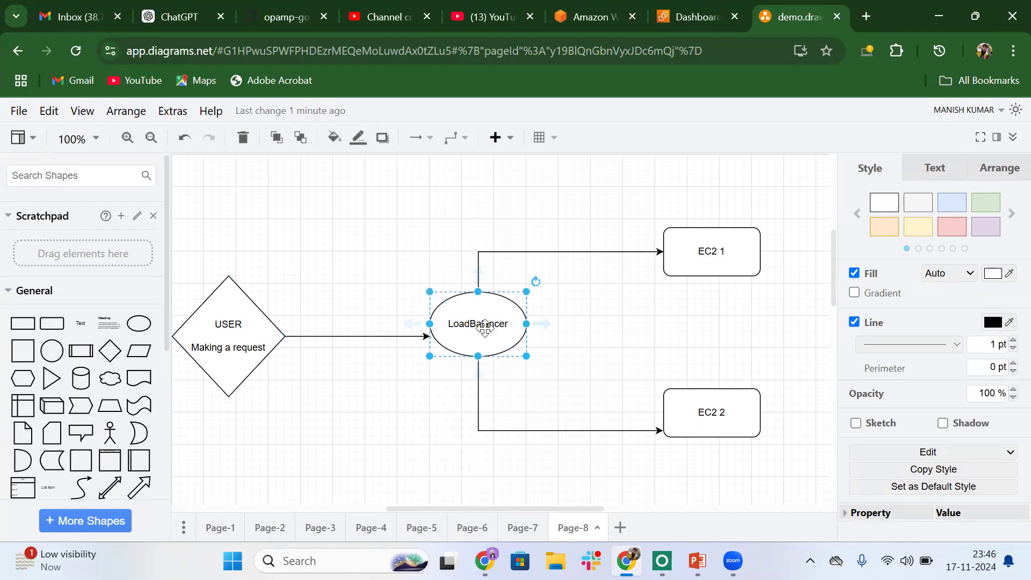
left_click(724, 251)
left_click(711, 420)
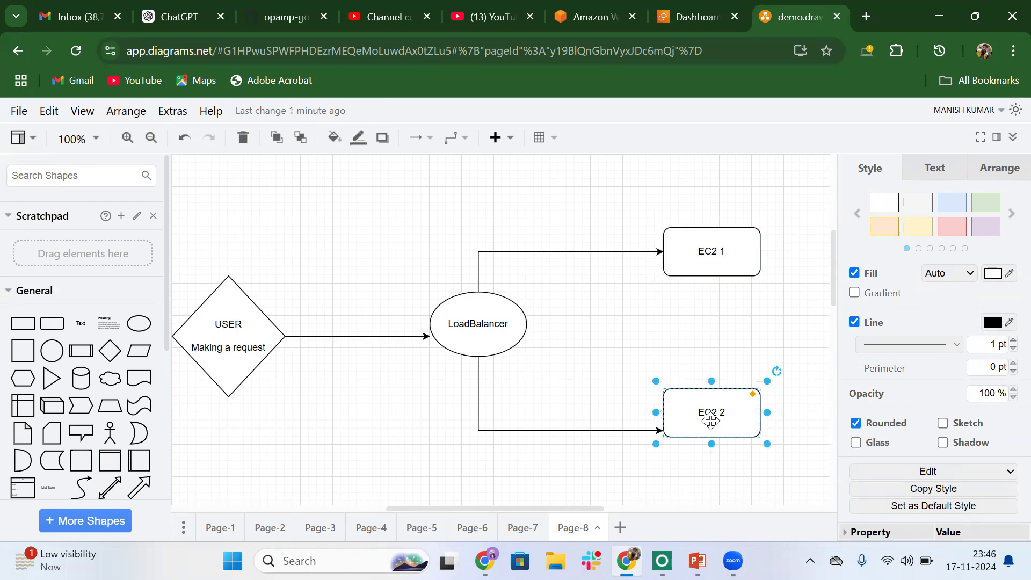
left_click(477, 313)
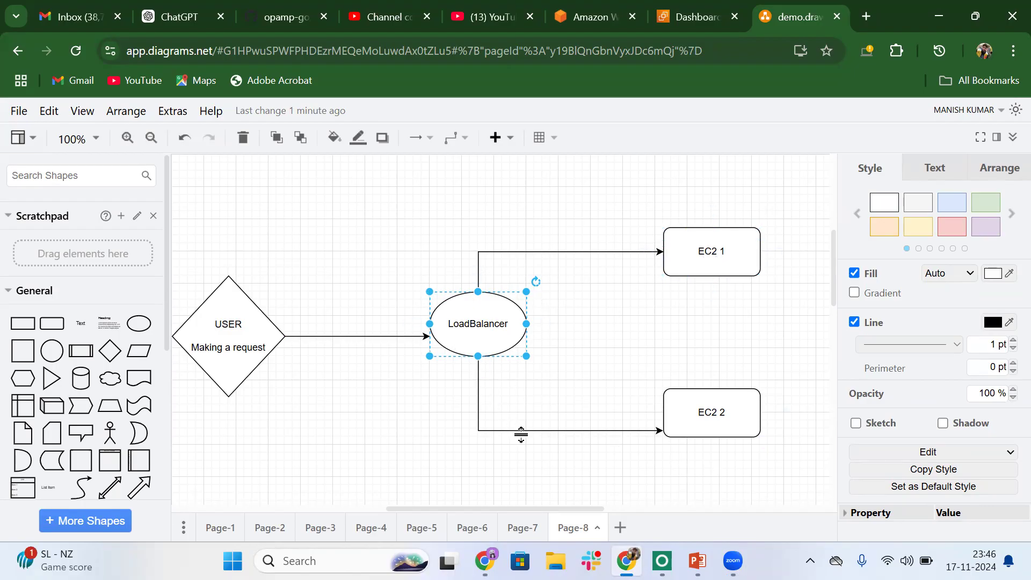
left_click(704, 415)
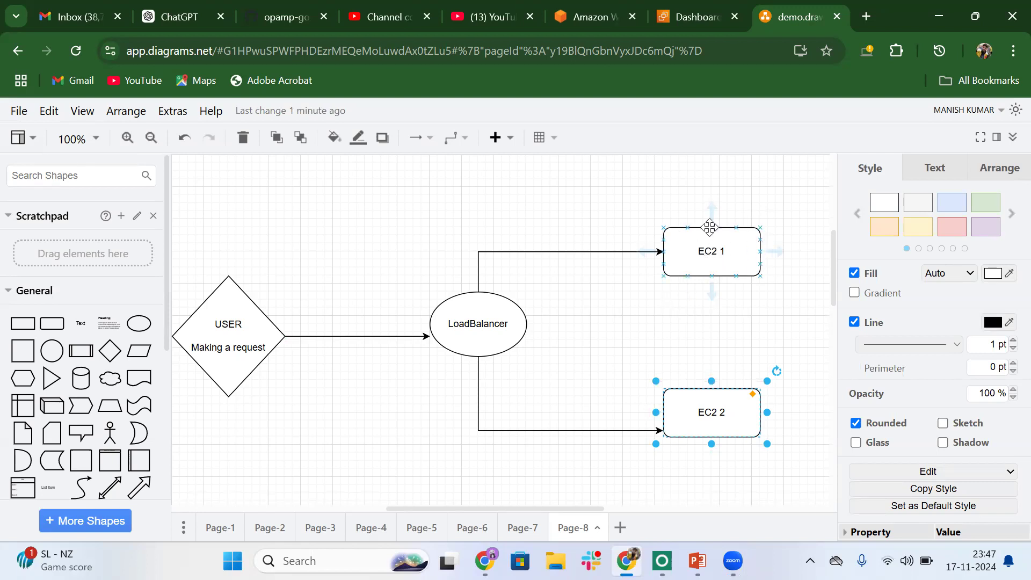
Step: Switch to the AWS EC2 console, start launching a new instance and name it "first ec2"
left_click(693, 17)
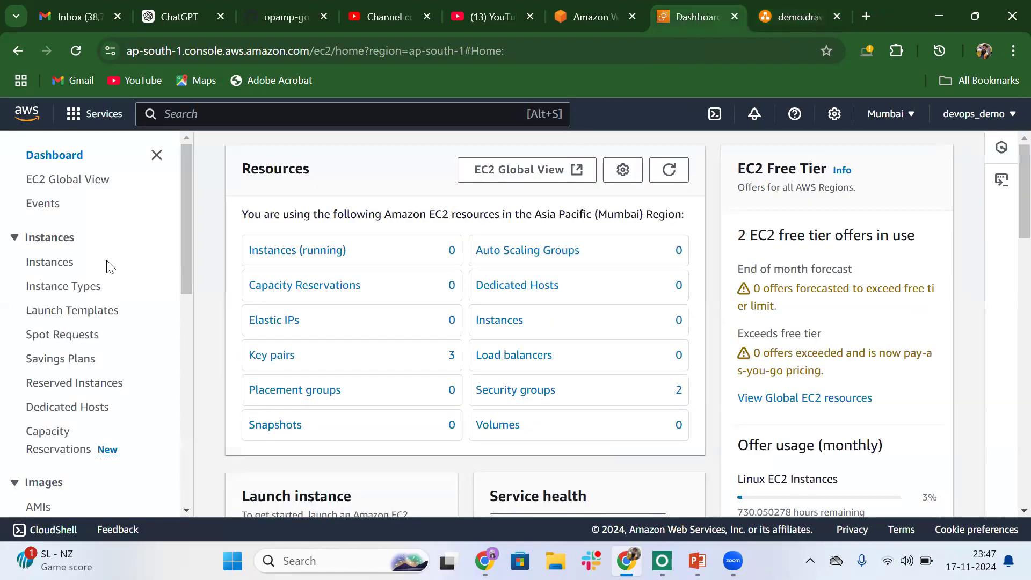
left_click(285, 253)
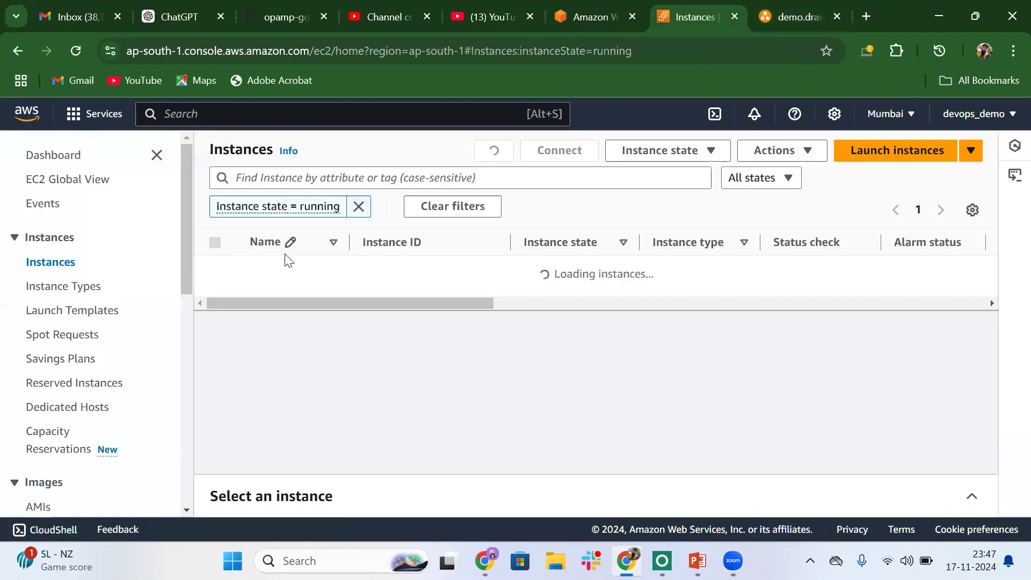
left_click(864, 156)
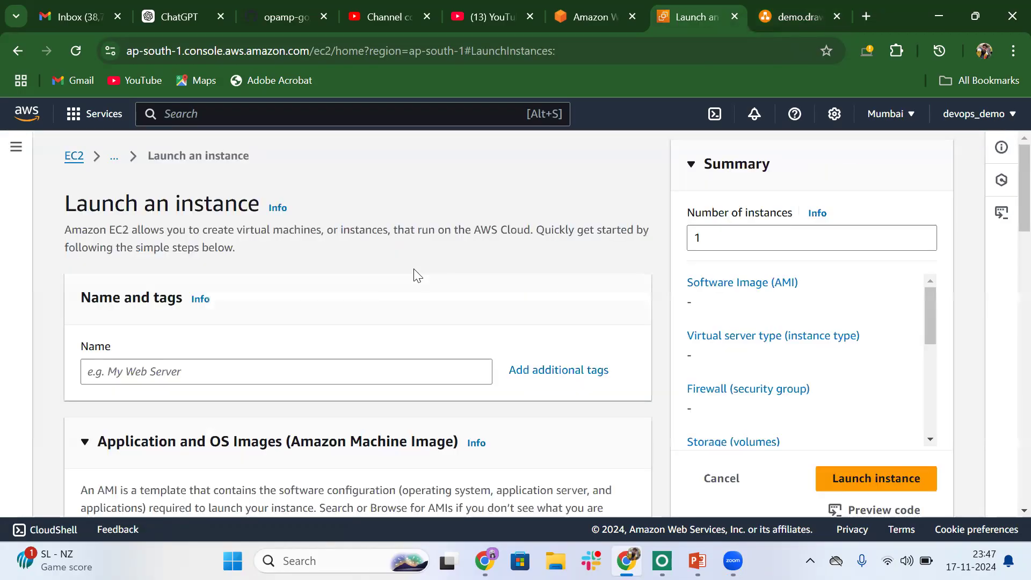
left_click(178, 365)
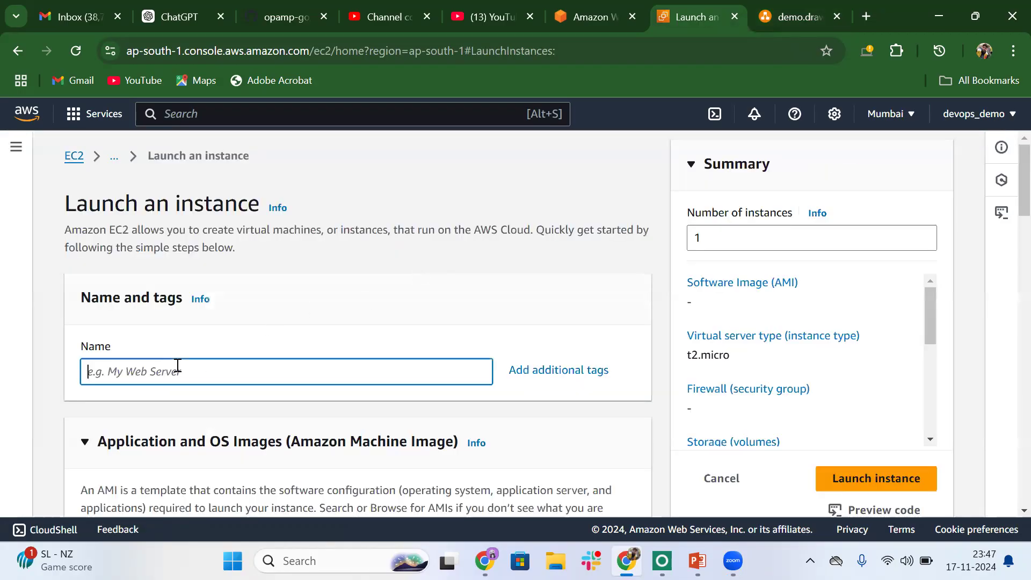
type("e")
key("BackSpace")
type("first ")
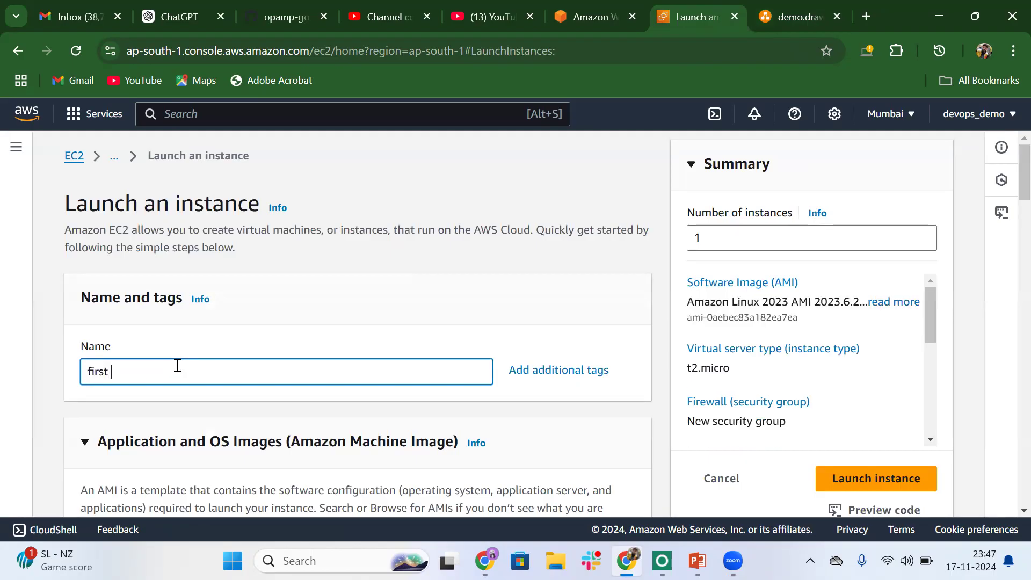
type("ec2")
Step: Keep the default image and instance type, and choose the existing "demo" key pair for the instance login
scroll(178, 365, "down", 5)
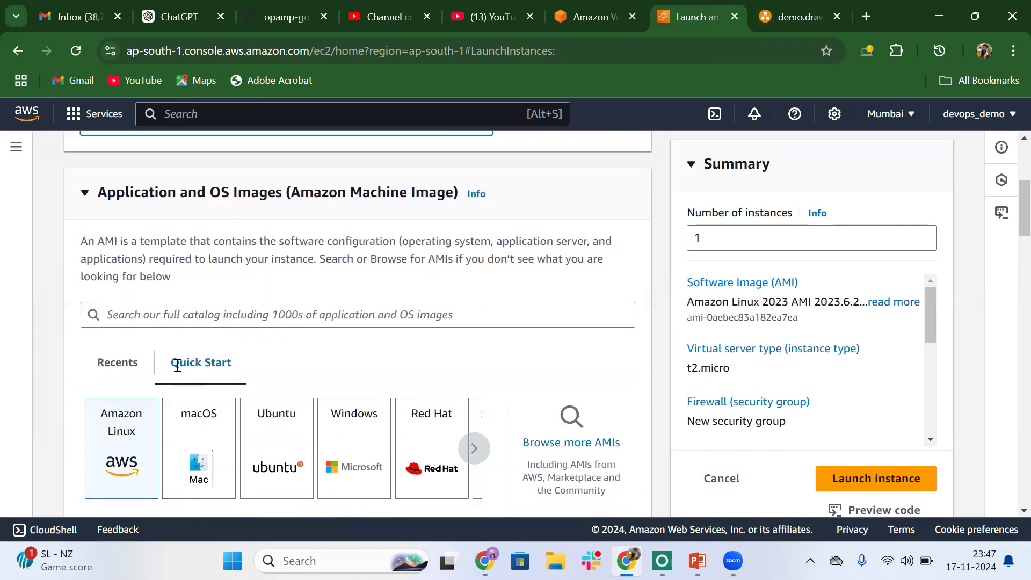
scroll(178, 370, "down", 10)
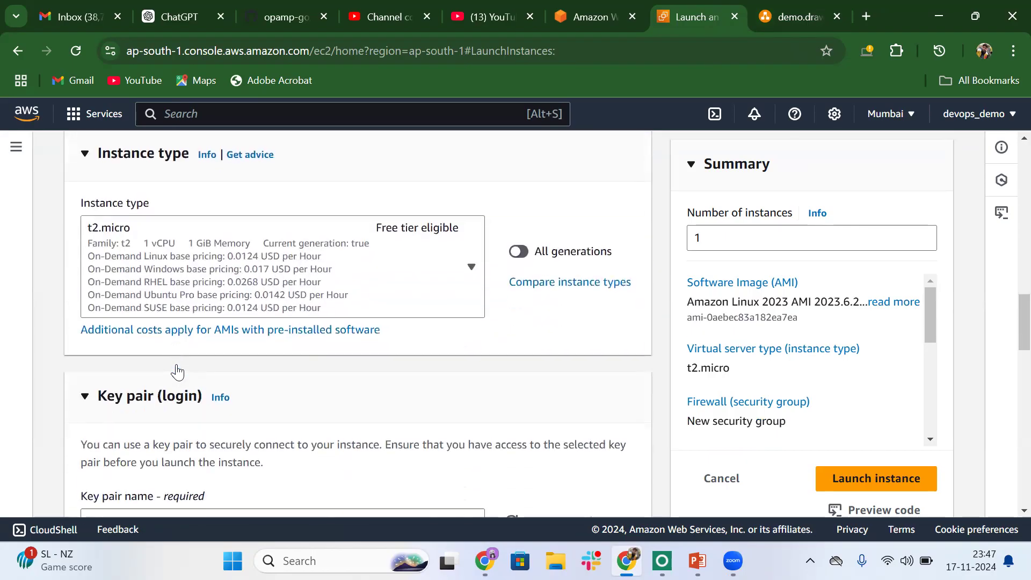
scroll(316, 278, "down", 5)
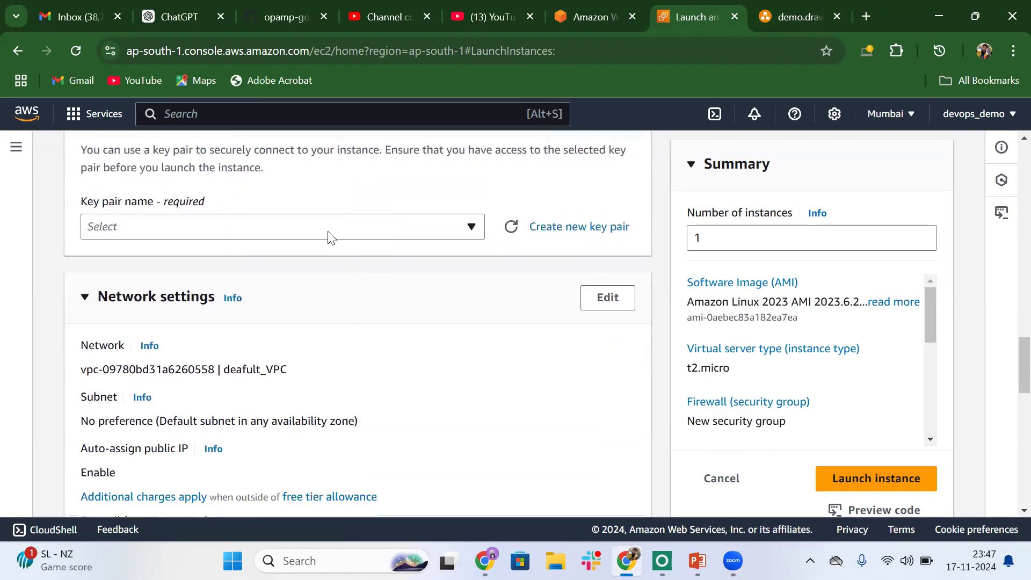
left_click(329, 237)
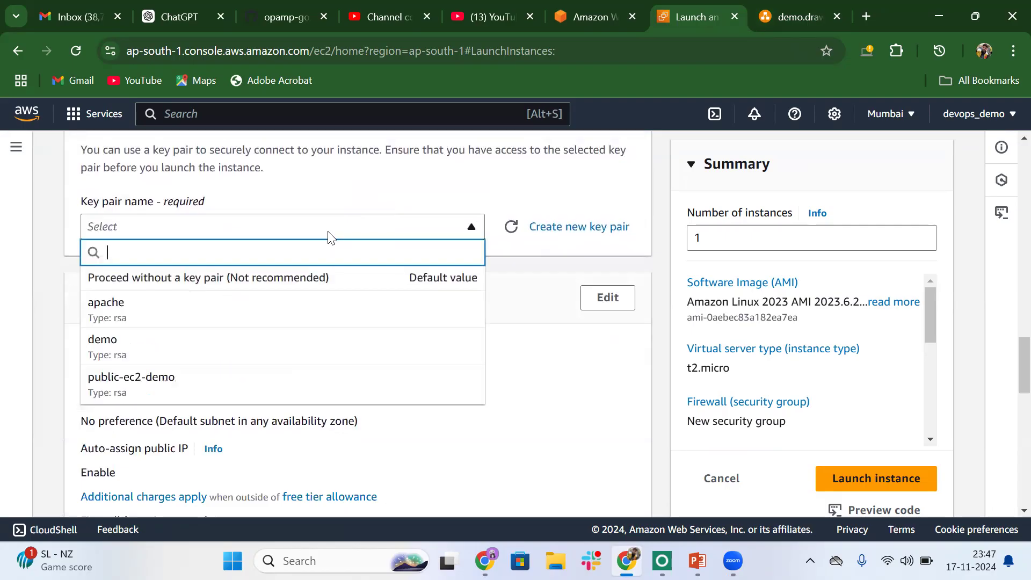
left_click(108, 352)
Step: Review the network settings and assign the existing "default" security group to the instance
scroll(293, 441, "down", 2)
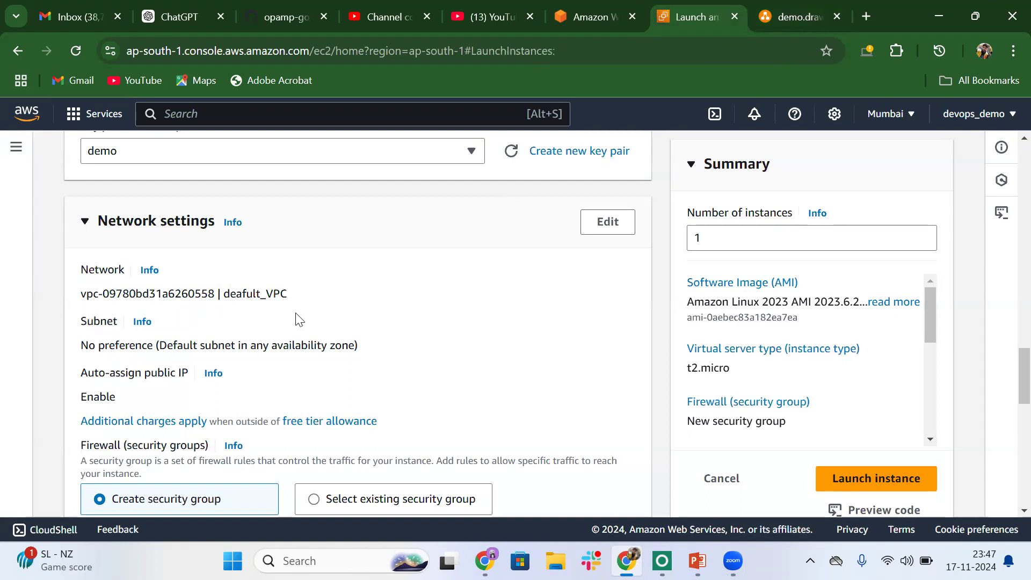
scroll(322, 335, "down", 1)
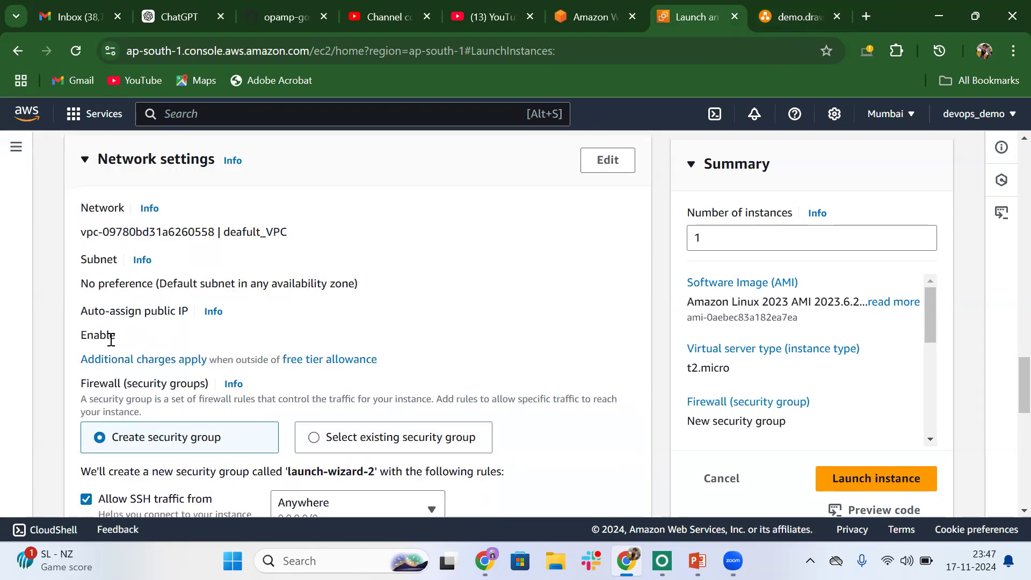
left_click_drag(79, 313, 188, 317)
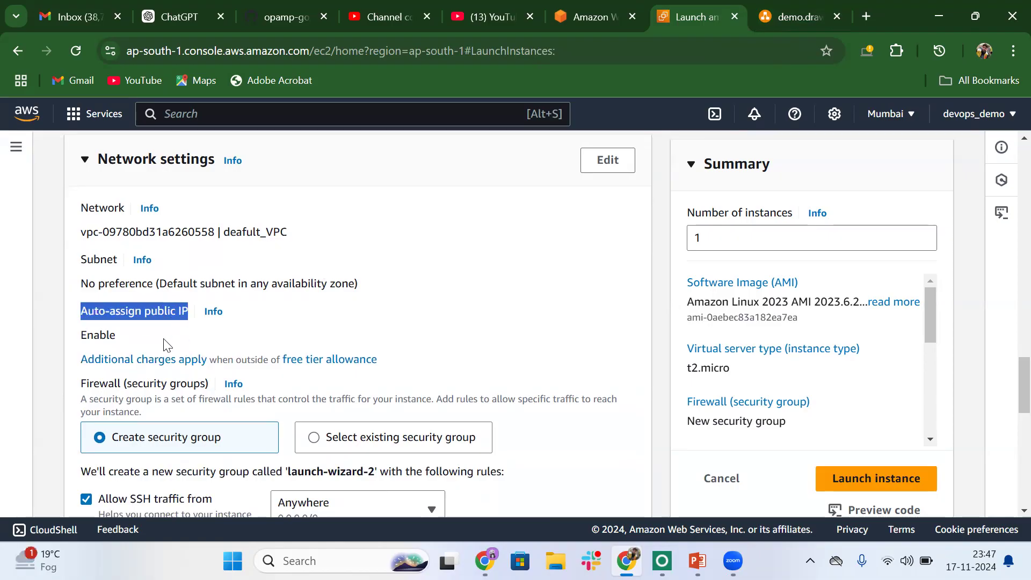
scroll(265, 353, "down", 3)
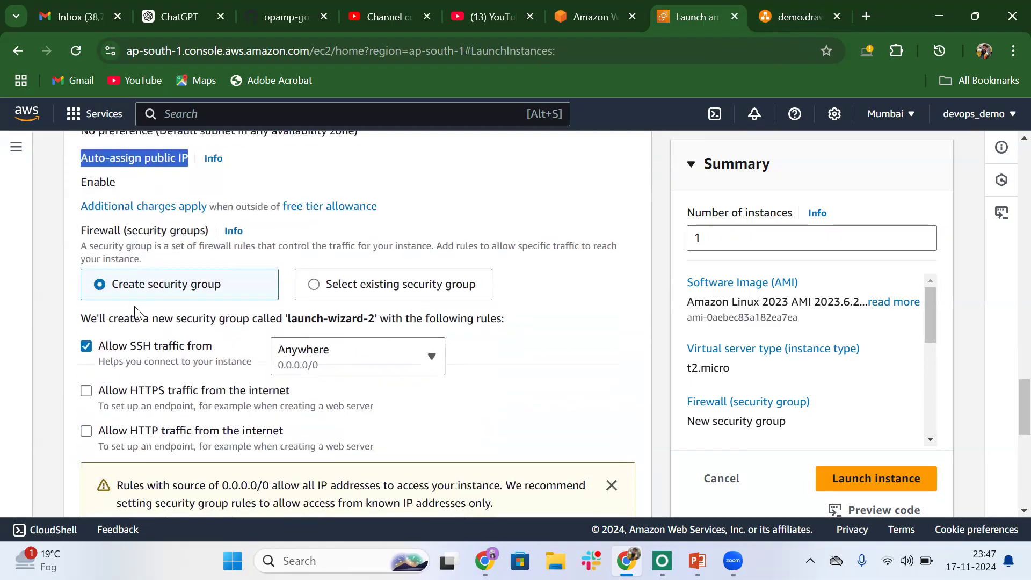
left_click(315, 290)
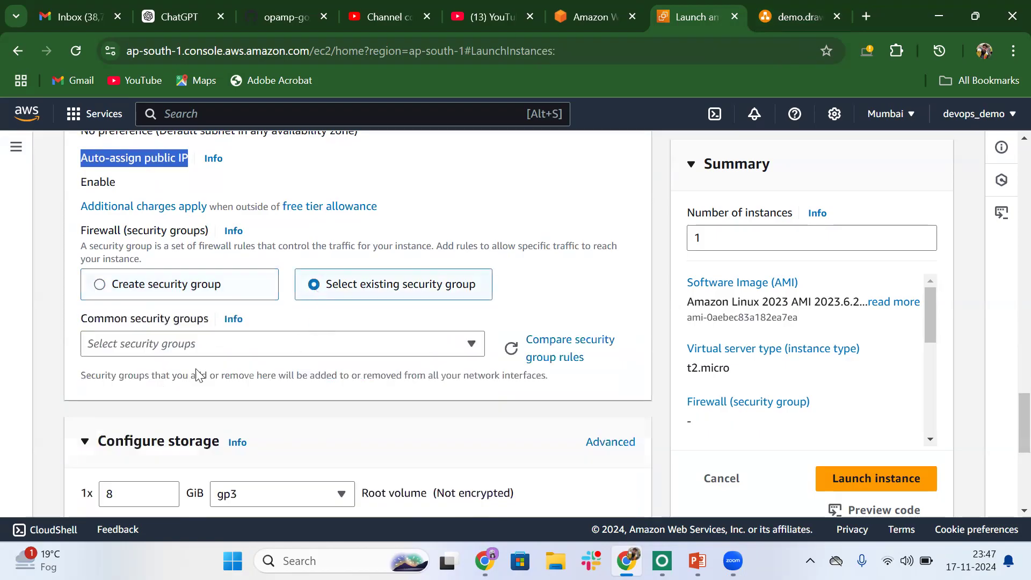
left_click(217, 350)
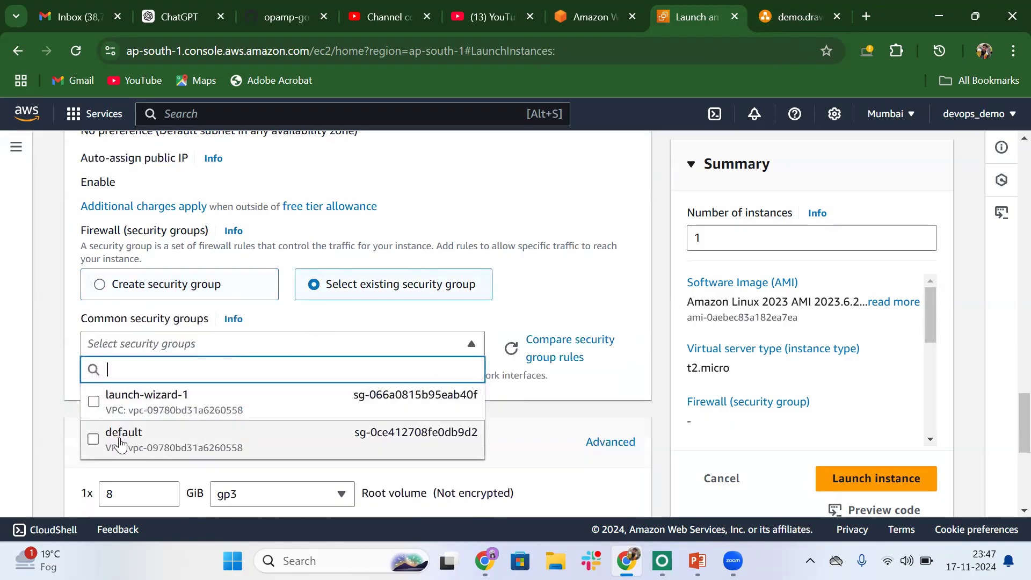
left_click(141, 446)
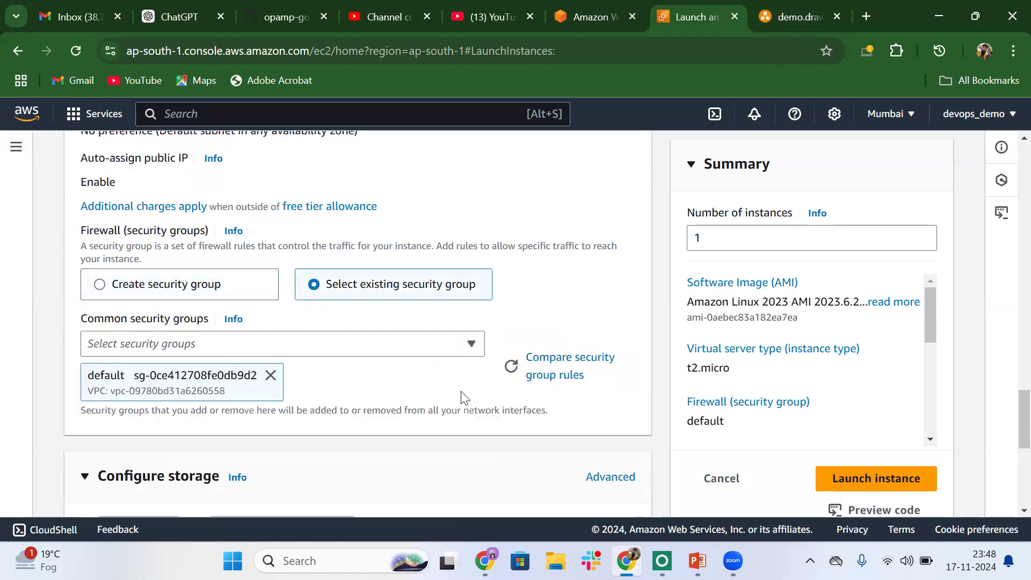
Step: Keep the default storage and expand the instance's advanced details to reach the user data field
scroll(465, 398, "down", 3)
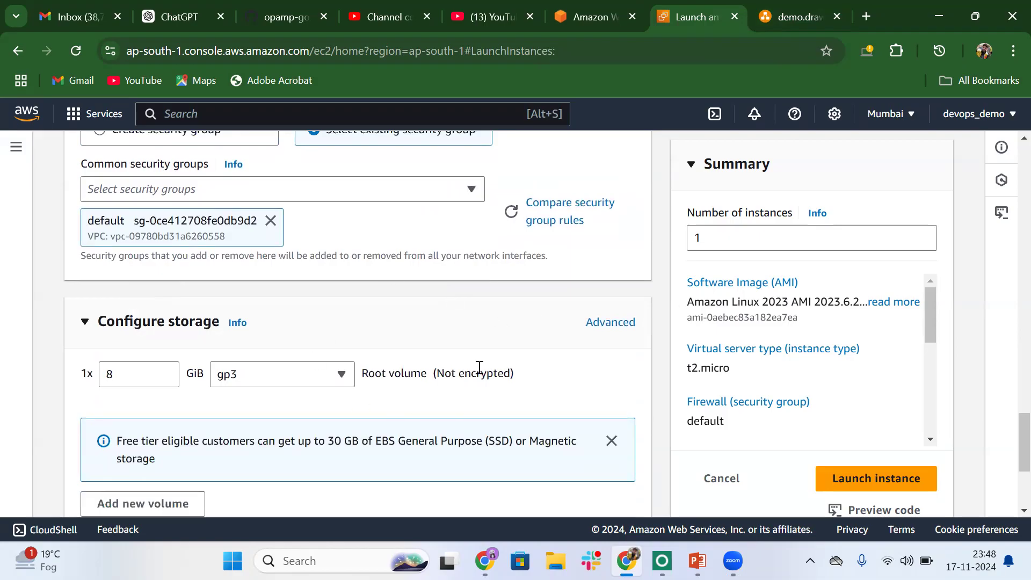
scroll(479, 368, "up", 3)
scroll(479, 365, "down", 6)
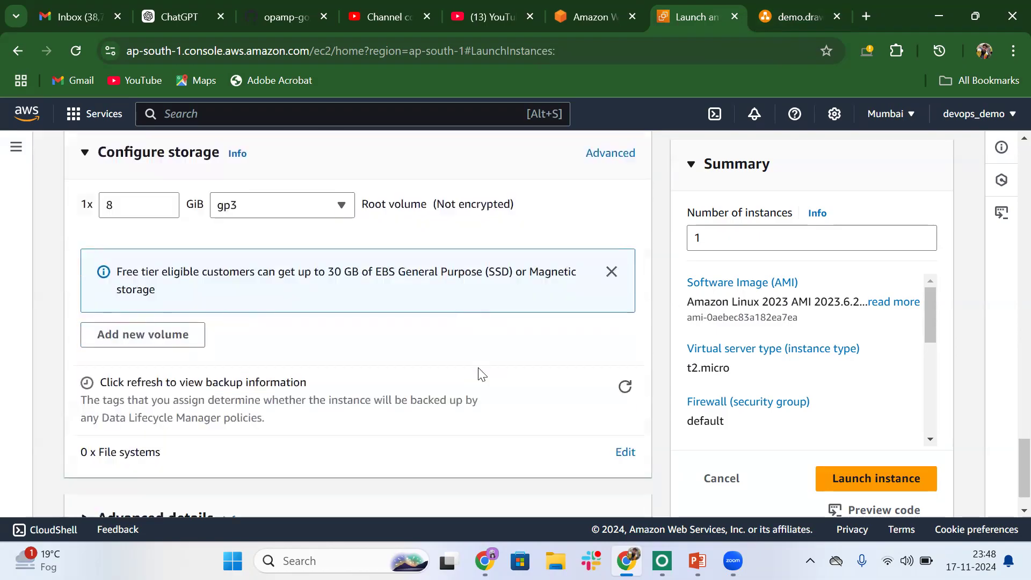
left_click(86, 476)
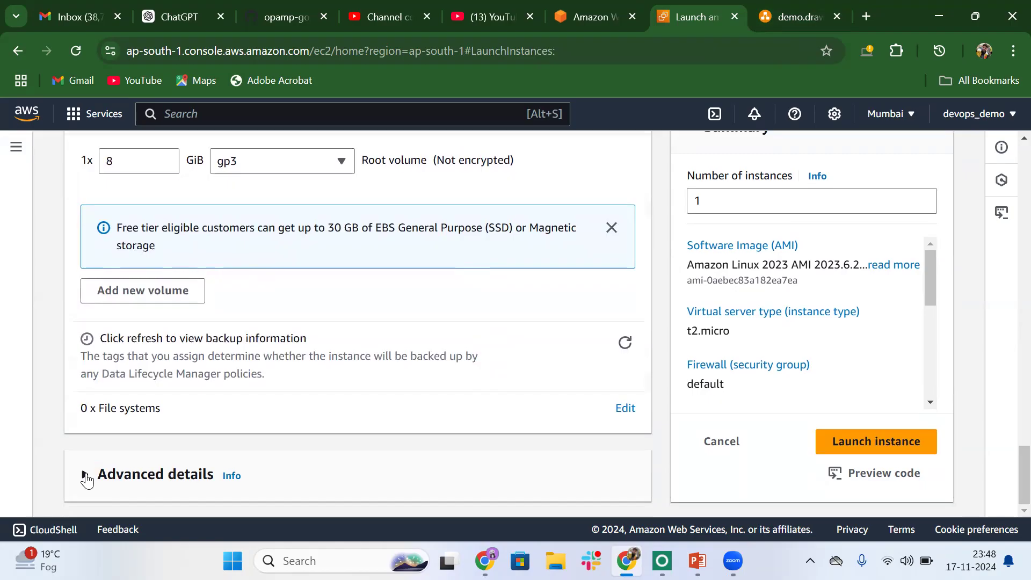
scroll(294, 447, "down", 12)
scroll(294, 447, "down", 20)
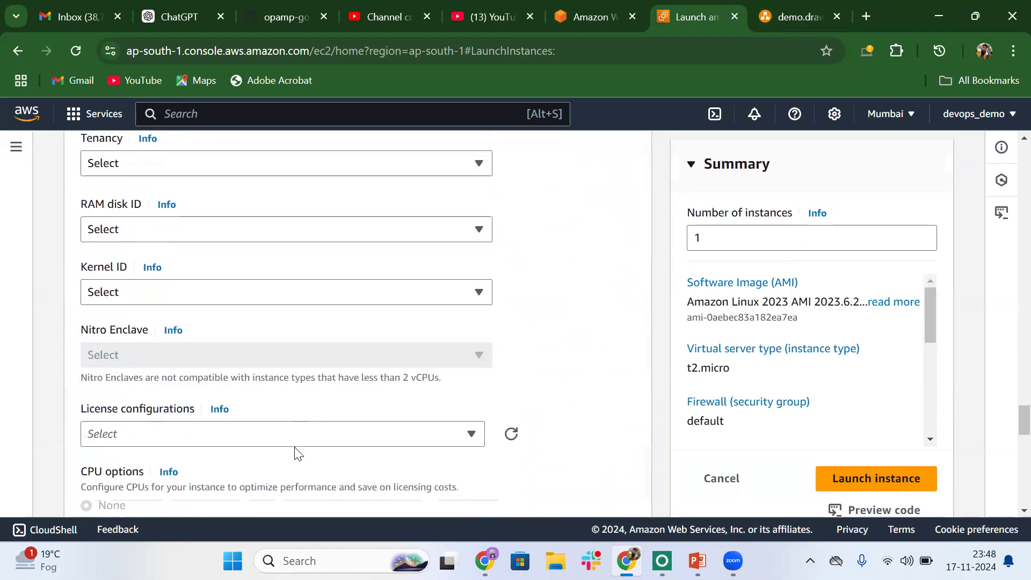
scroll(296, 447, "down", 1)
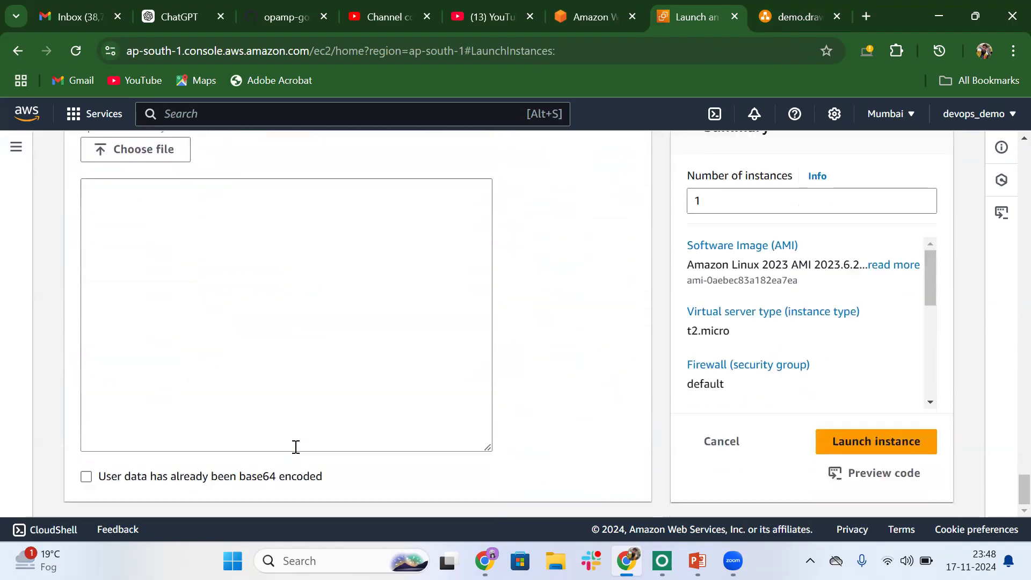
Step: Copy the Apache setup script, from #!/bin/bash to the echo line, from the PowerPoint slide into the instance's user data and select it all
mouse_move(697, 561)
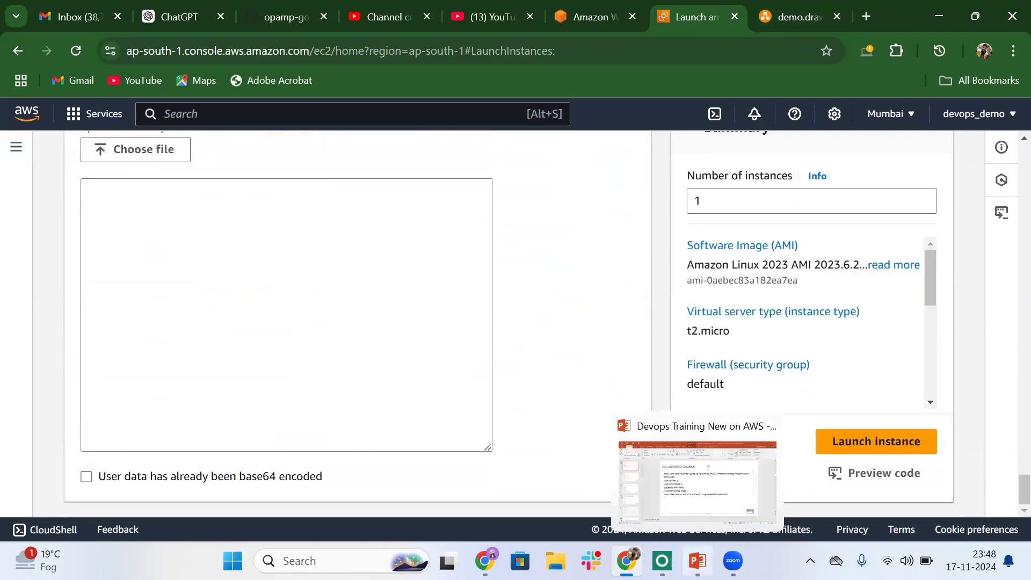
left_click(691, 459)
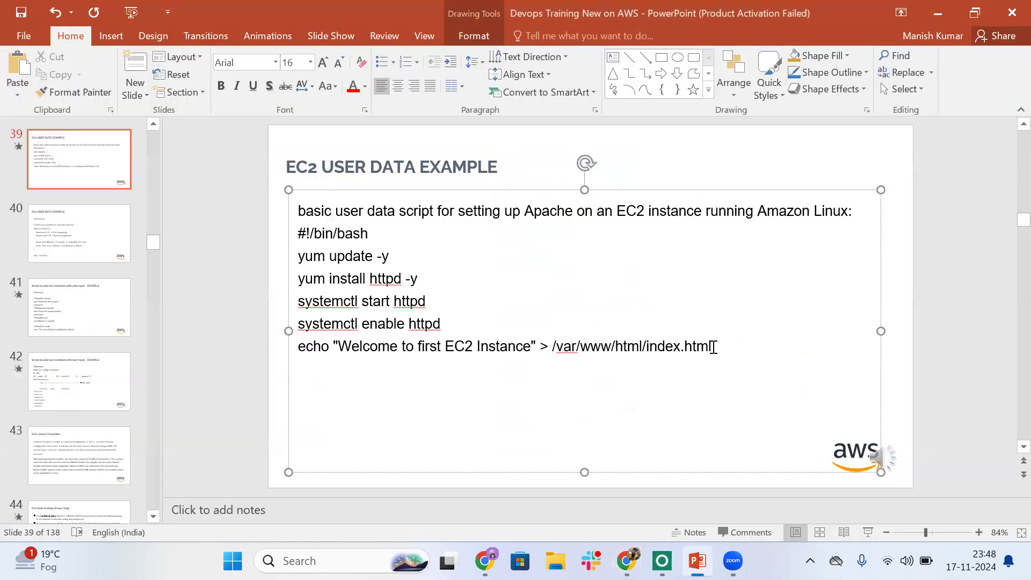
left_click_drag(714, 346, 297, 233)
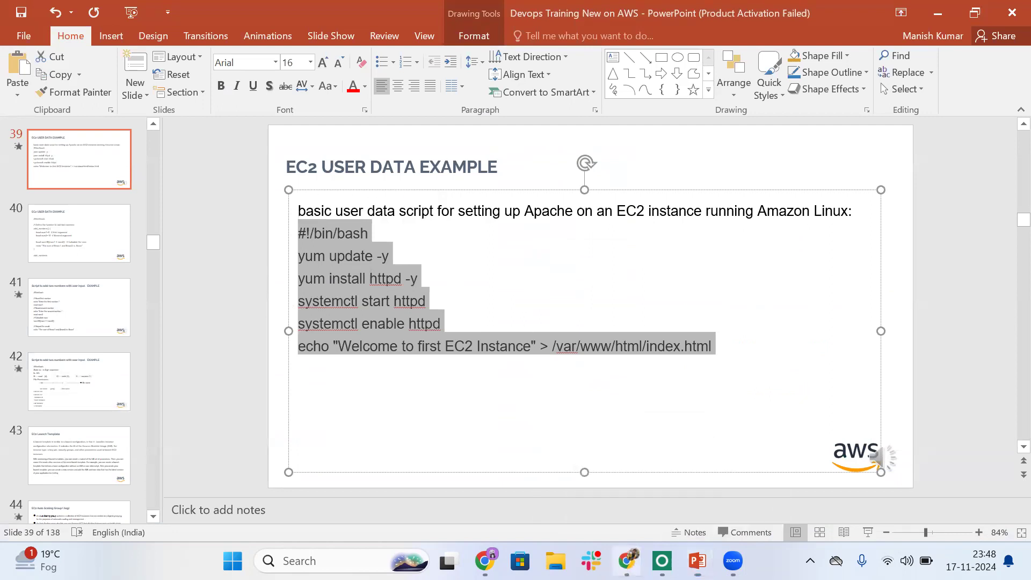
left_click(627, 562)
left_click(161, 236)
type("#!/bin/bash yum update -y yum install httpd -y systemctl start httpd systemctl enable httpd echo \"Welcome to first EC2 Instance\" > /var/www/html/index.html")
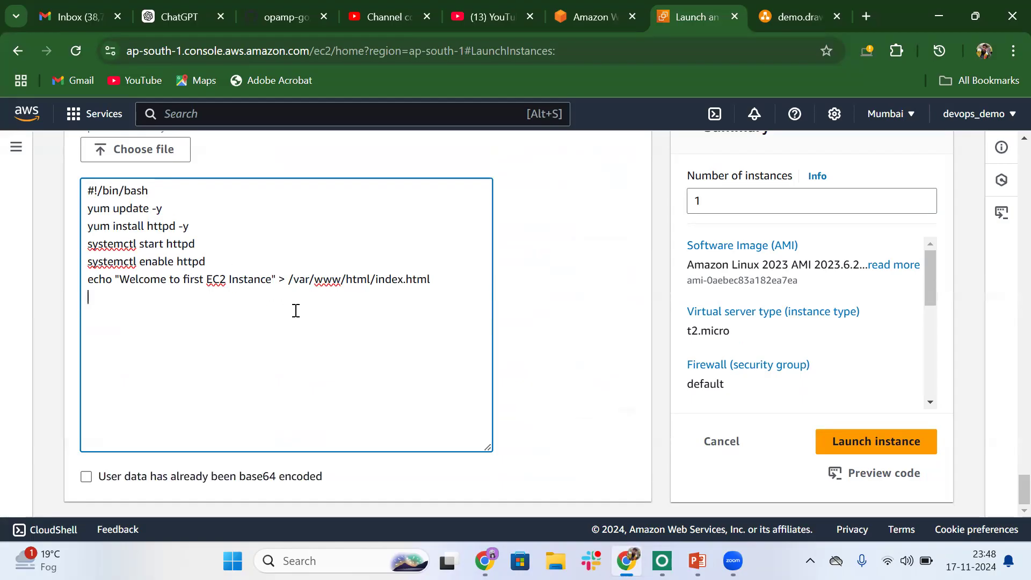
key("ctrl+a")
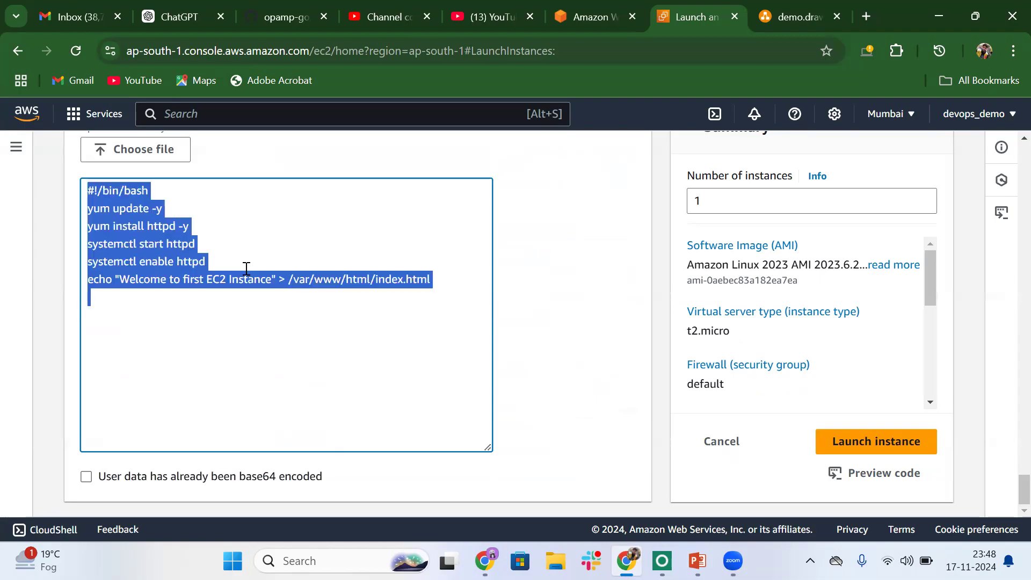
Step: Launch the instance and return to the instances list
left_click(865, 446)
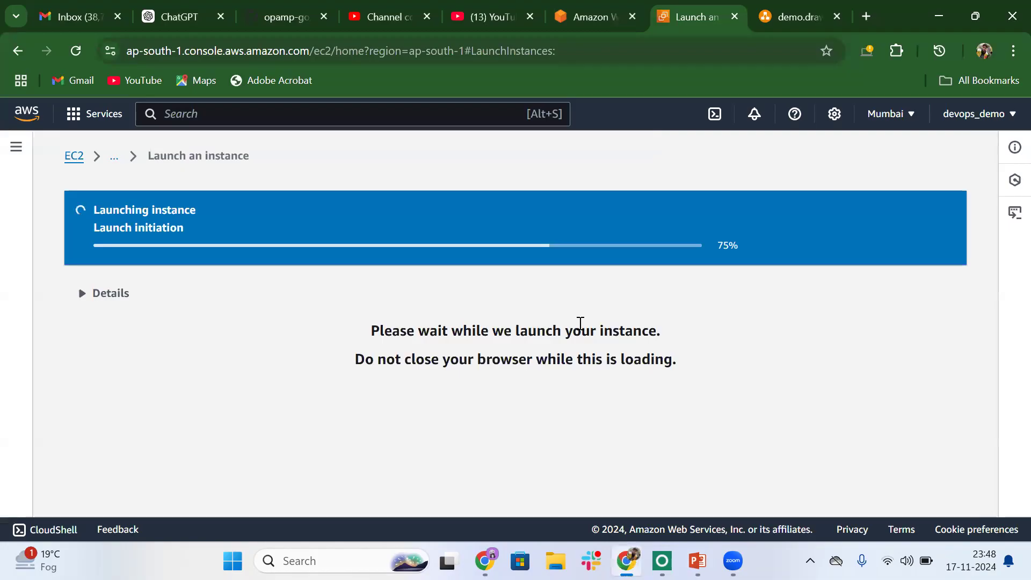
left_click(116, 161)
left_click(147, 176)
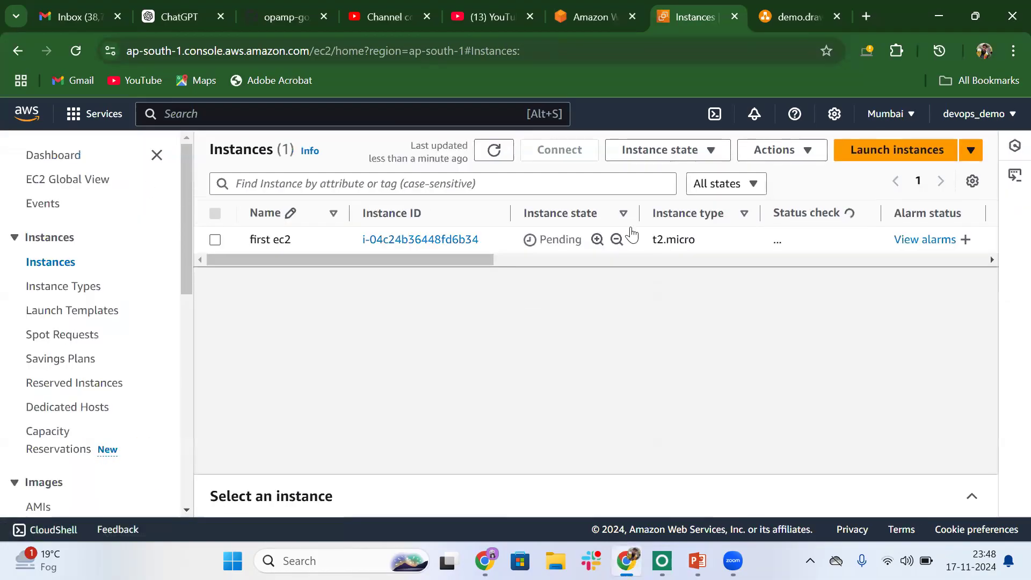
Step: Start launching another instance, name it "second-ec2" and select the "demo" key pair
left_click(868, 152)
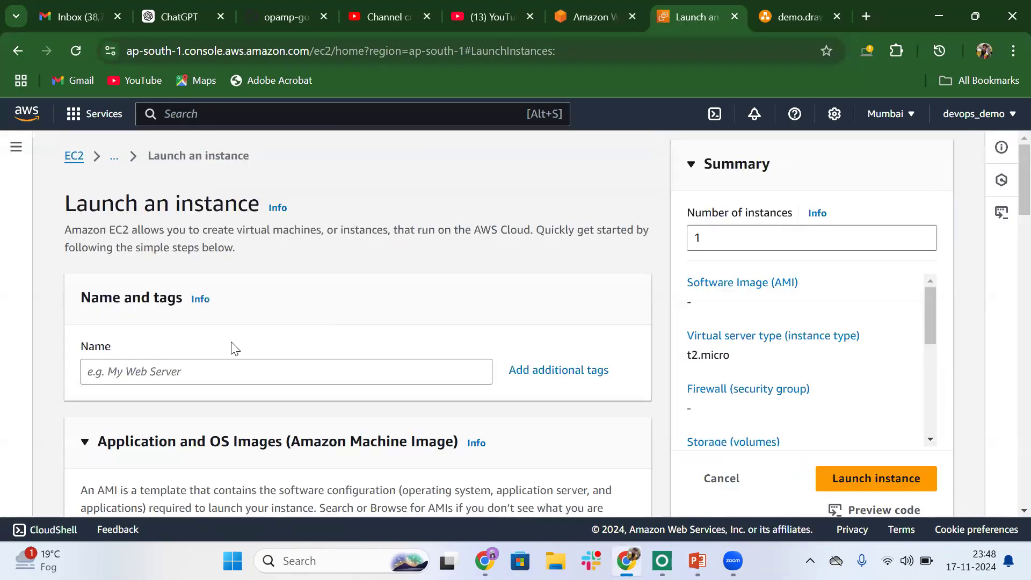
left_click(151, 370)
type("se")
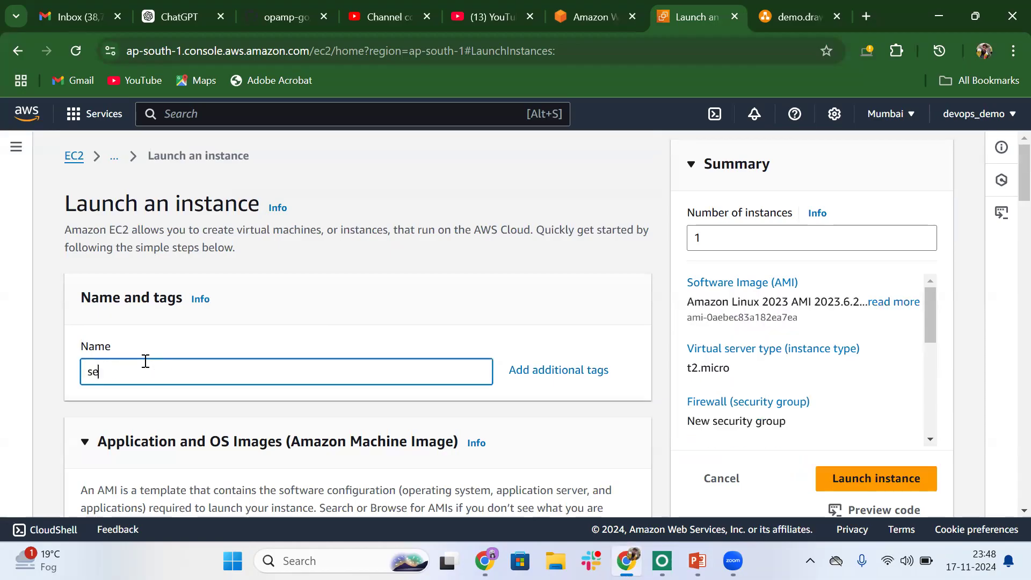
scroll(145, 362, "down", 5)
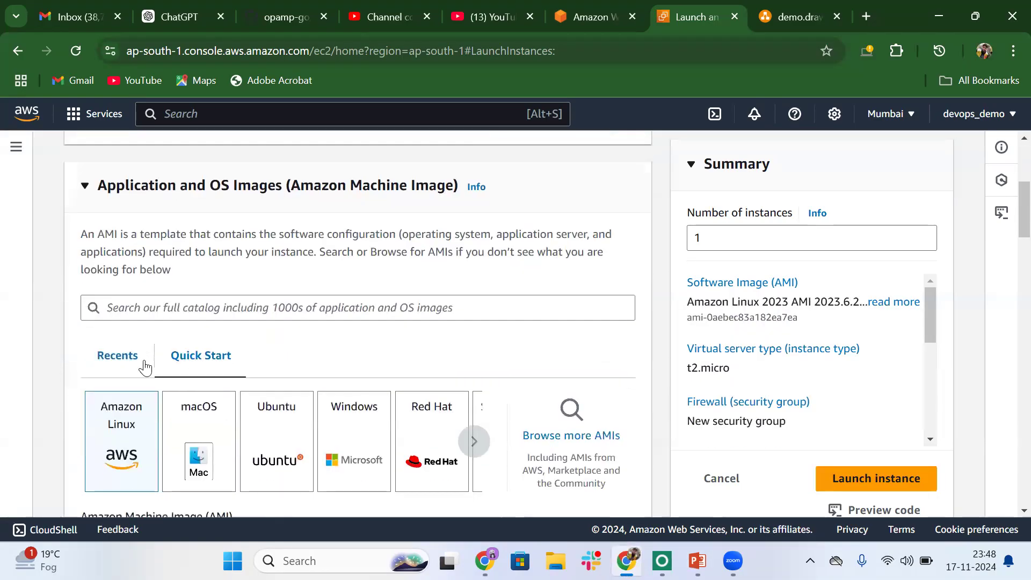
scroll(145, 366, "down", 17)
scroll(145, 362, "down", 2)
left_click(234, 317)
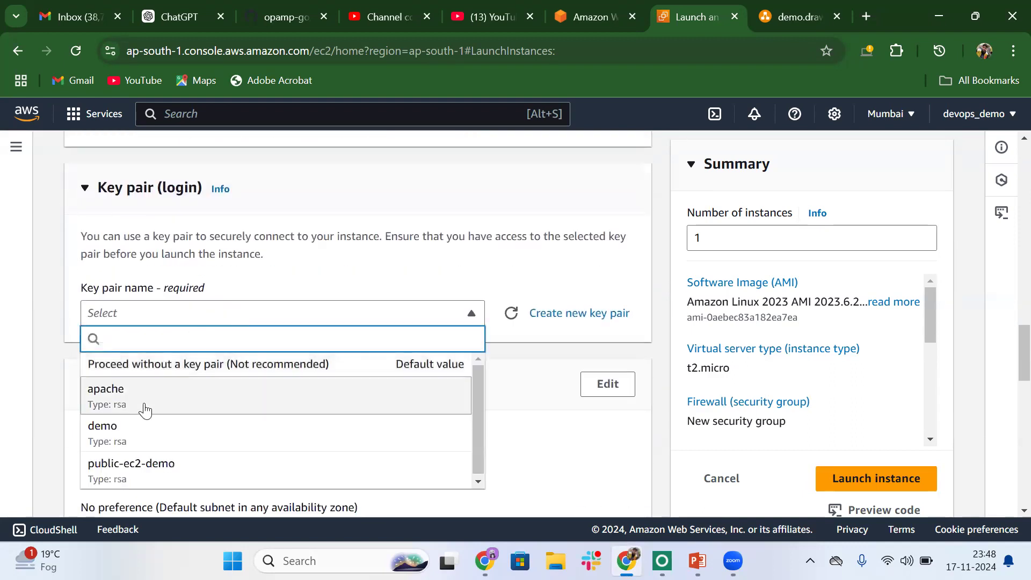
left_click(113, 425)
scroll(295, 271, "up", 20)
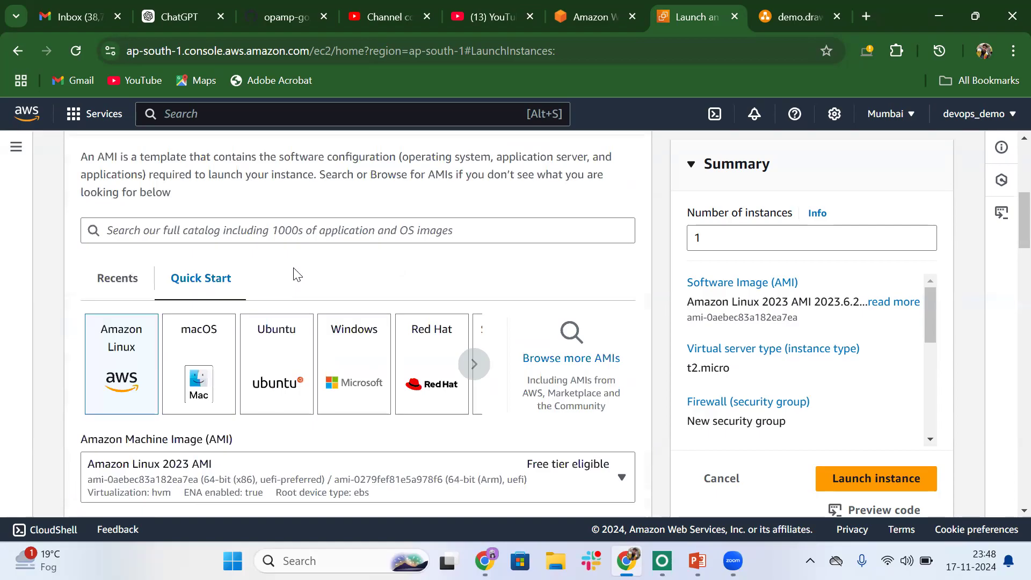
left_click(164, 296)
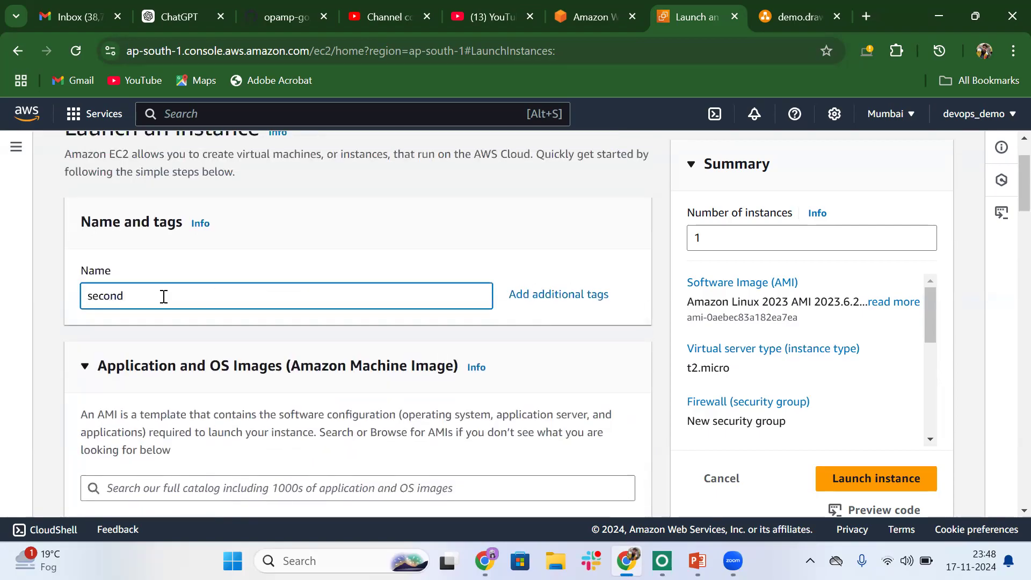
Step: Assign the existing "default" security group to the second instance and review its network settings
scroll(163, 296, "down", 15)
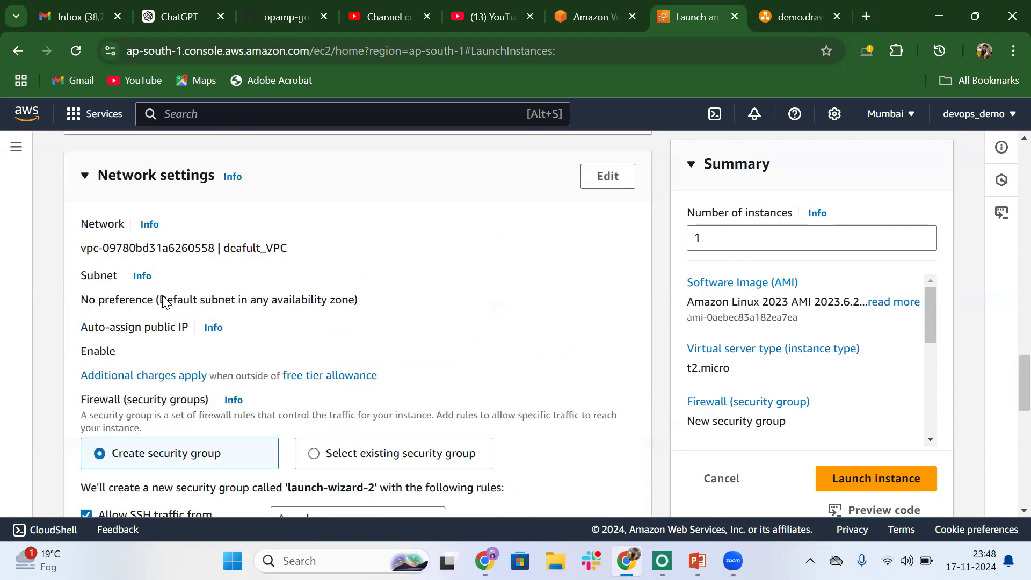
scroll(164, 299, "down", 5)
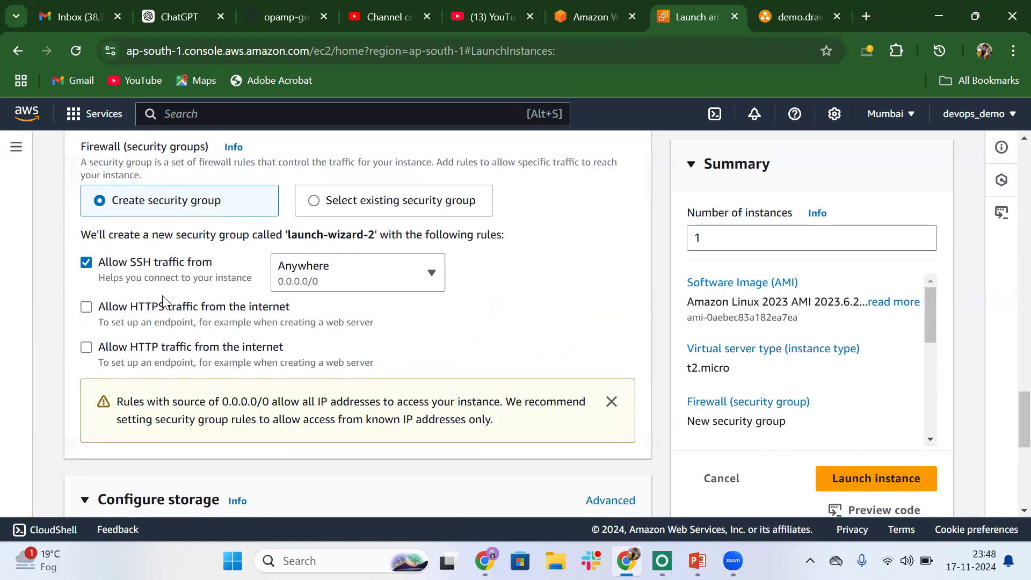
left_click(353, 202)
left_click(232, 263)
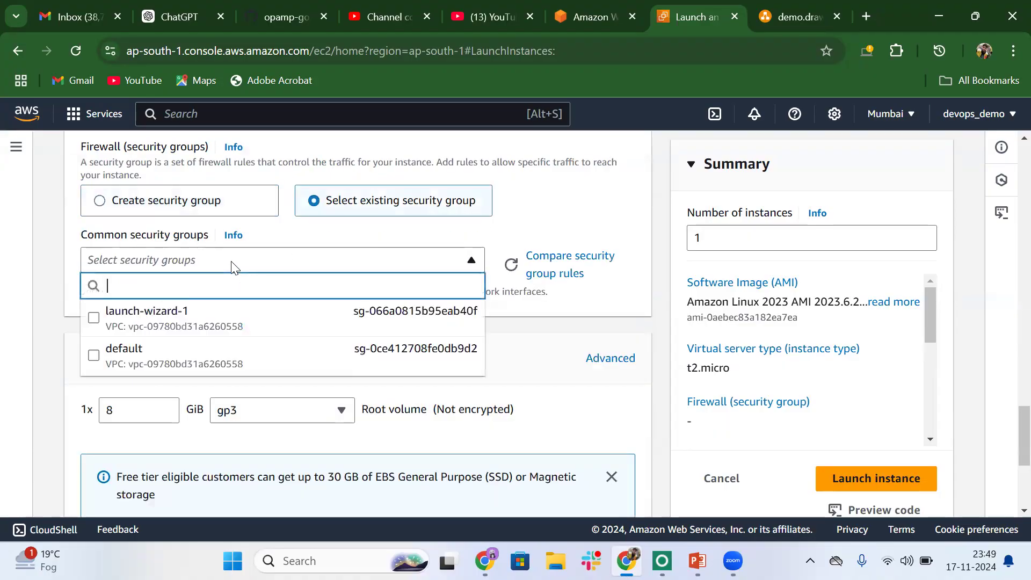
left_click(144, 361)
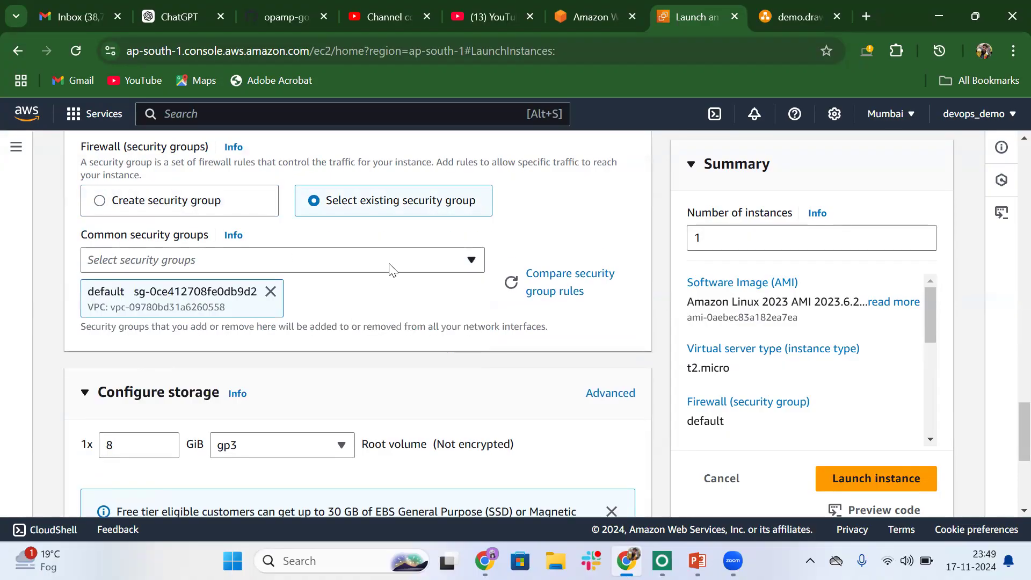
scroll(381, 271, "up", 10)
scroll(391, 270, "down", 2)
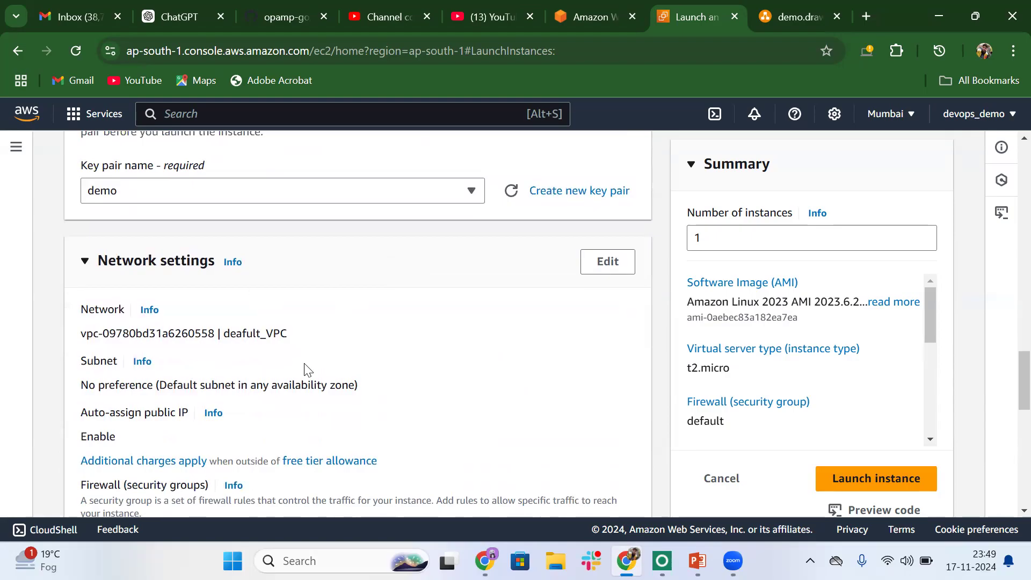
scroll(304, 370, "down", 3)
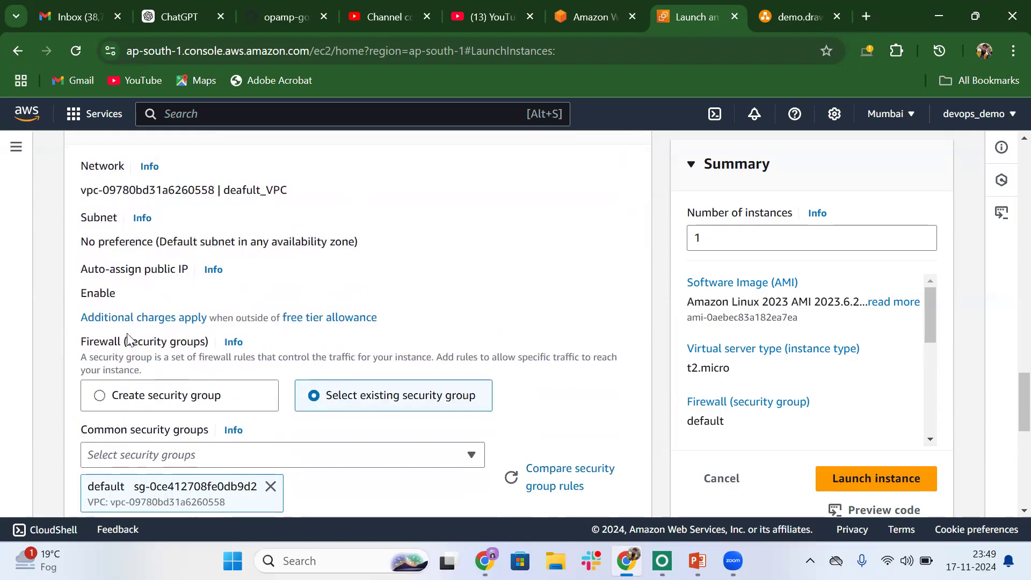
Step: Keep the default storage and insert the copied Apache setup script into the user data in the instance's advanced details
scroll(296, 323, "down", 6)
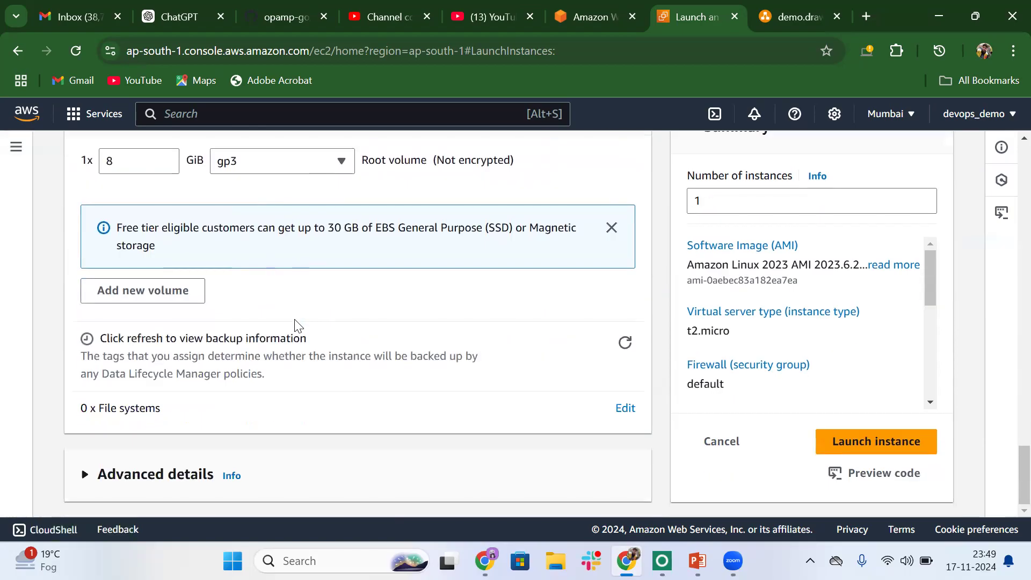
left_click(85, 474)
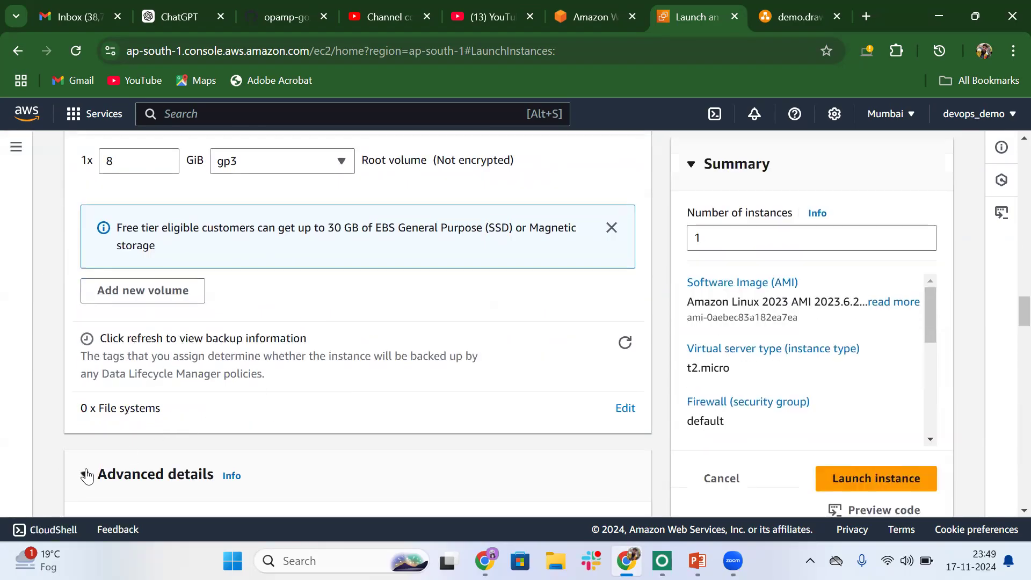
scroll(86, 475, "down", 12)
scroll(87, 474, "down", 15)
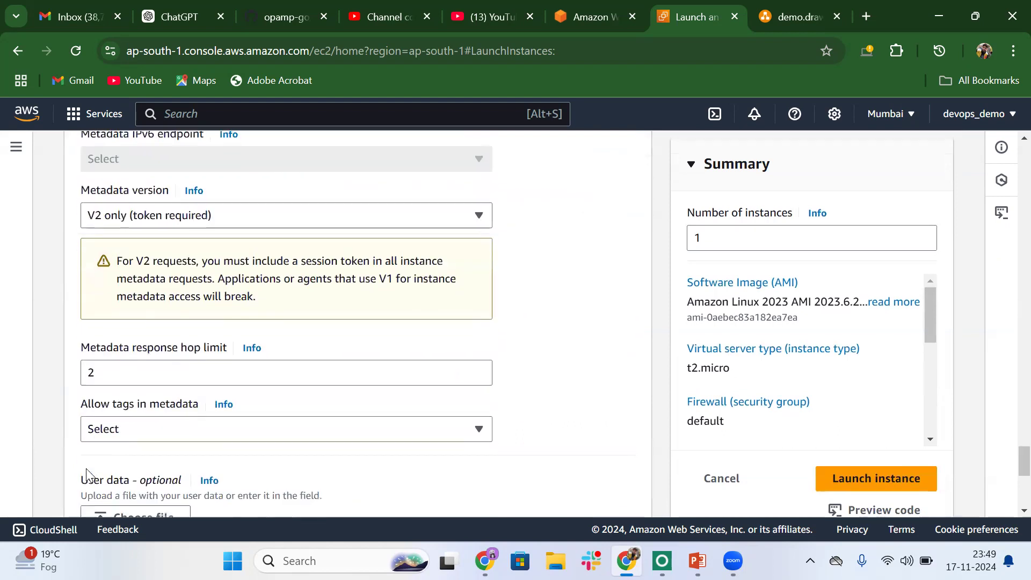
scroll(87, 475, "down", 1)
left_click(136, 202)
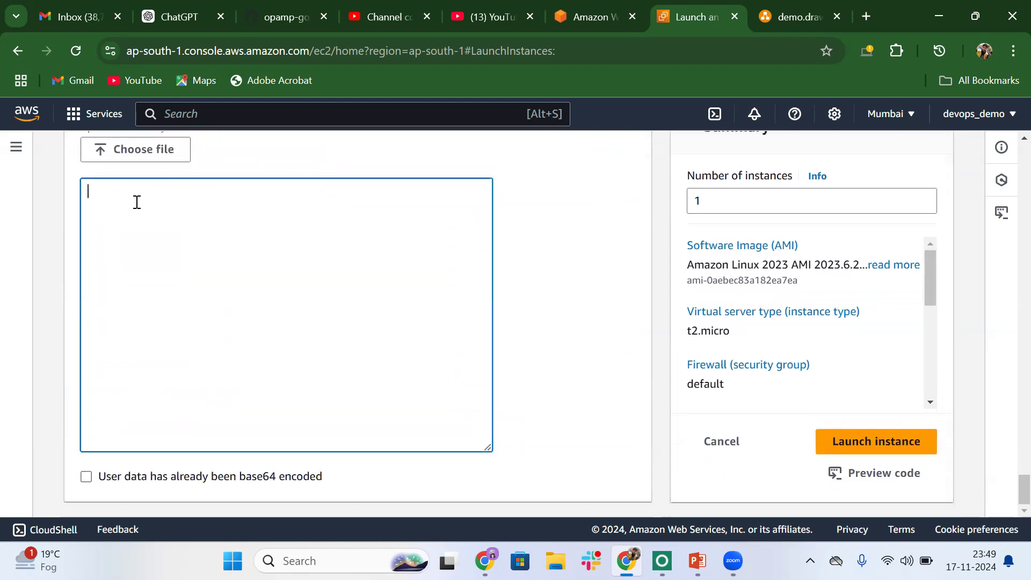
type("#!/bin/bash yum update -y yum install httpd -y systemctl start httpd systemctl enable httpd echo \"Welcome to first EC2 Instance\" > /var/www/html/index.html")
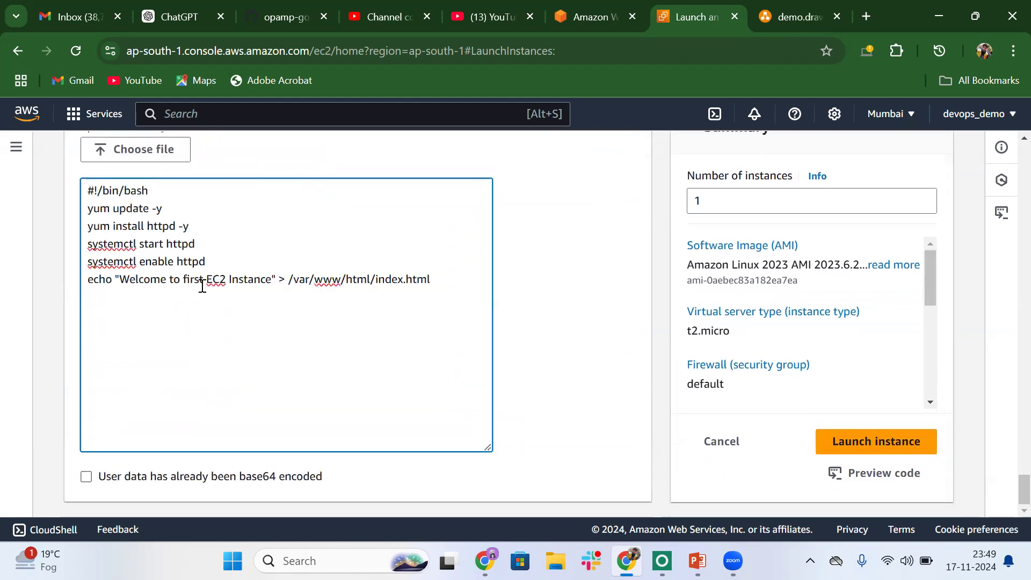
Step: Change the script's echo message to "Welcome to second EC2 Instance"
key("BackSpace")
key("BackSpace")
key("BackSpace")
key("BackSpace")
key("BackSpace")
type("second")
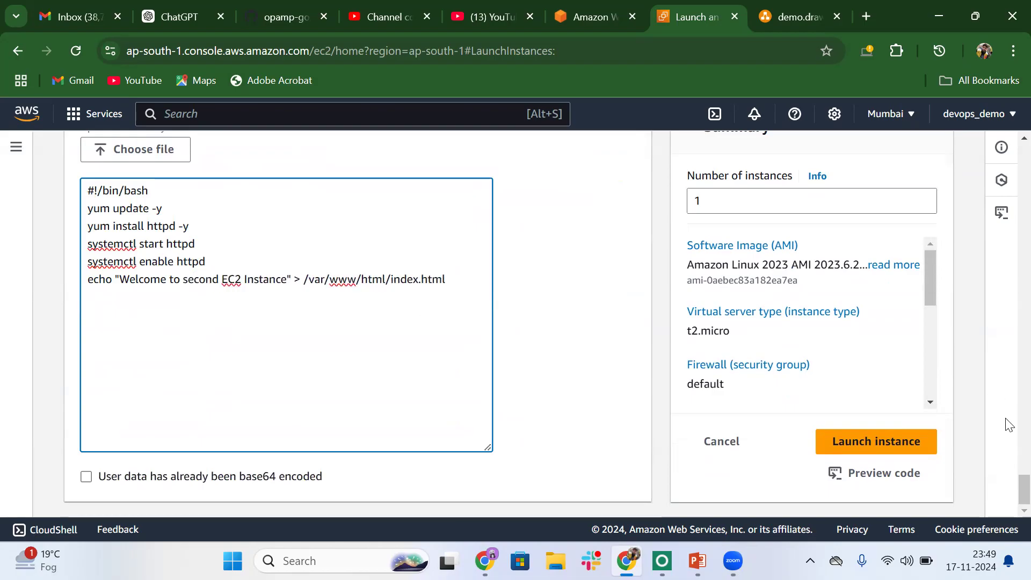
Step: Launch the second instance and return to the EC2 dashboard
left_click(887, 445)
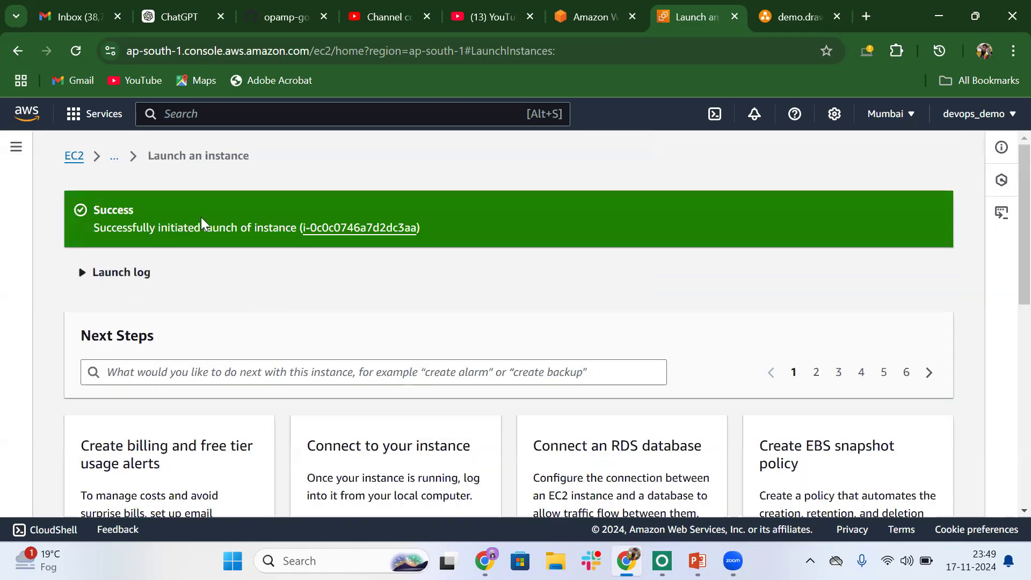
left_click(114, 159)
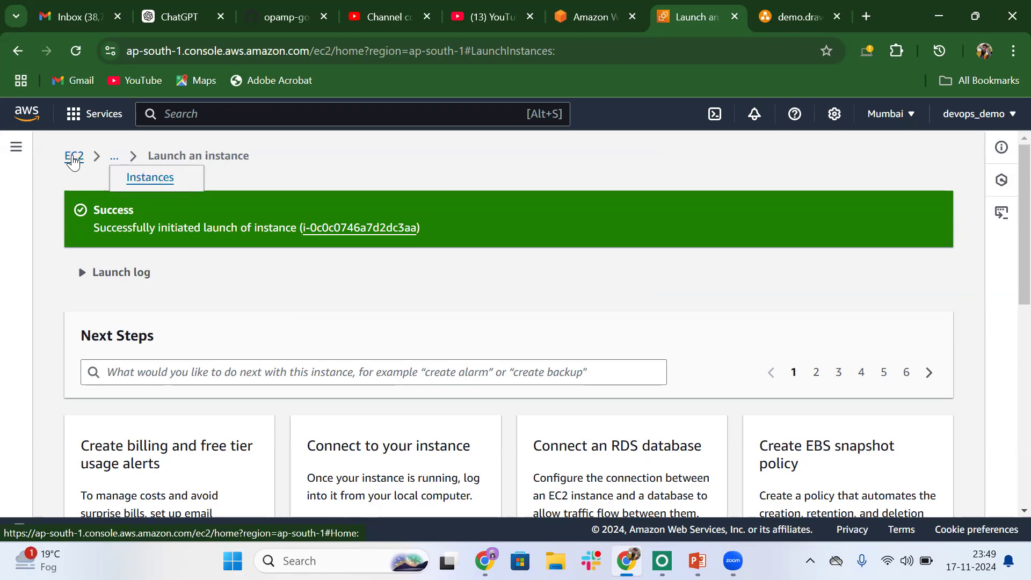
left_click(74, 160)
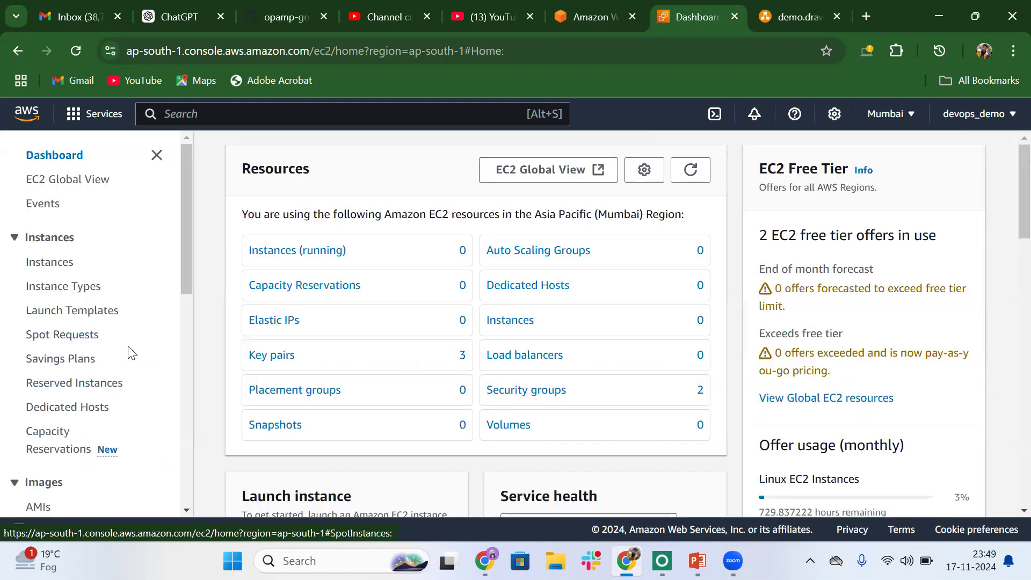
Step: Start creating a target group from the EC2 load balancing section and name it "first-tg"
scroll(129, 352, "down", 10)
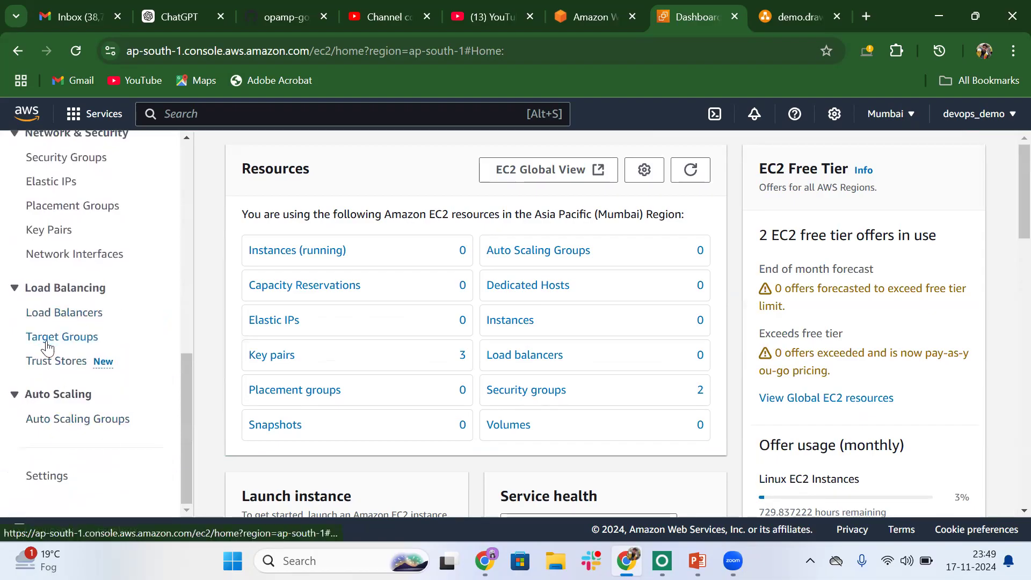
left_click(47, 344)
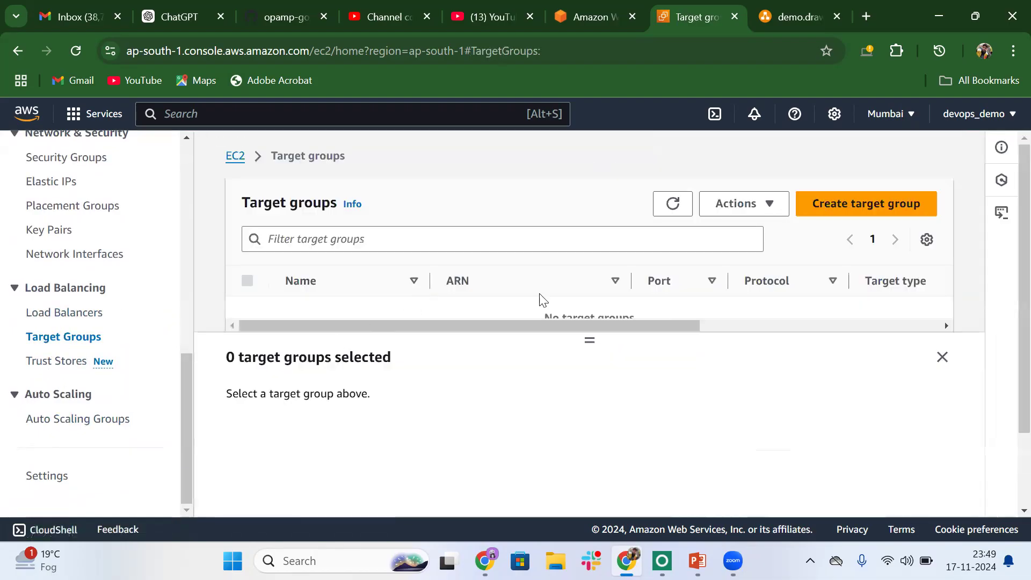
left_click(838, 203)
scroll(273, 343, "down", 2)
scroll(272, 344, "down", 3)
scroll(273, 344, "up", 5)
scroll(273, 343, "down", 10)
scroll(273, 343, "down", 4)
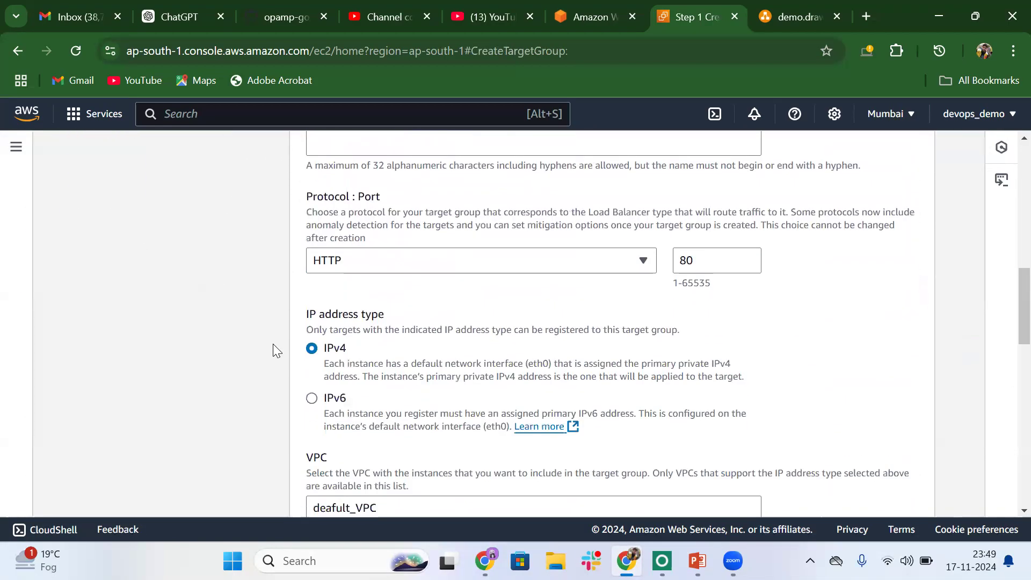
scroll(274, 349, "up", 2)
left_click(358, 213)
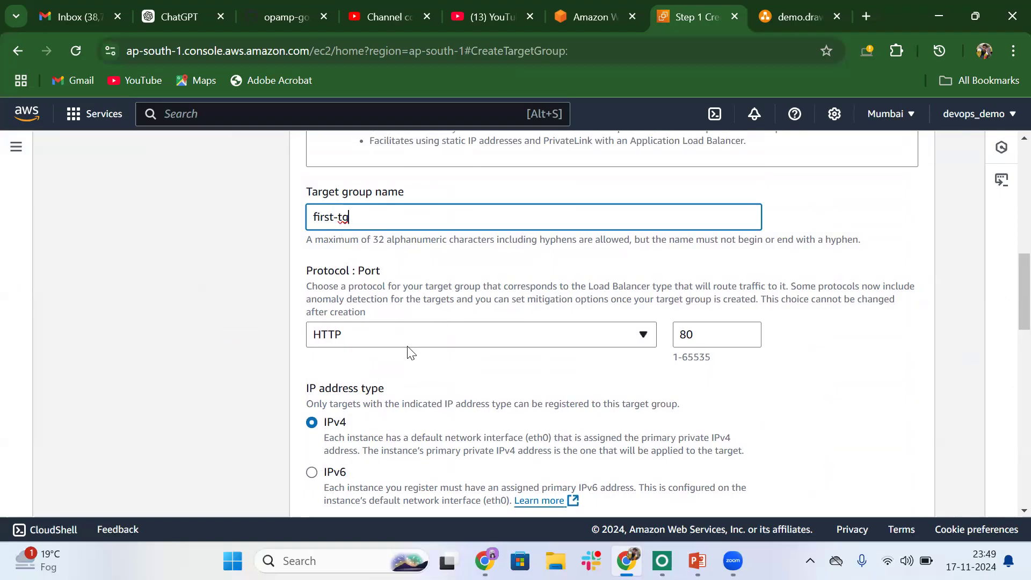
Step: Keep the target group's default IPv4, deafult_VPC, HTTP1 and health check settings and proceed to registering targets
scroll(437, 405, "down", 5)
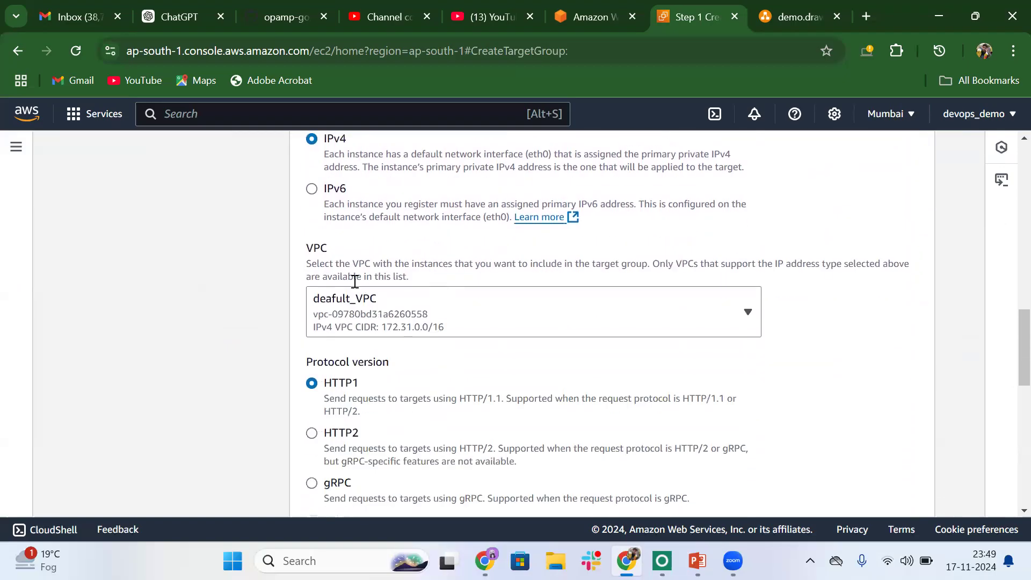
scroll(479, 358, "down", 8)
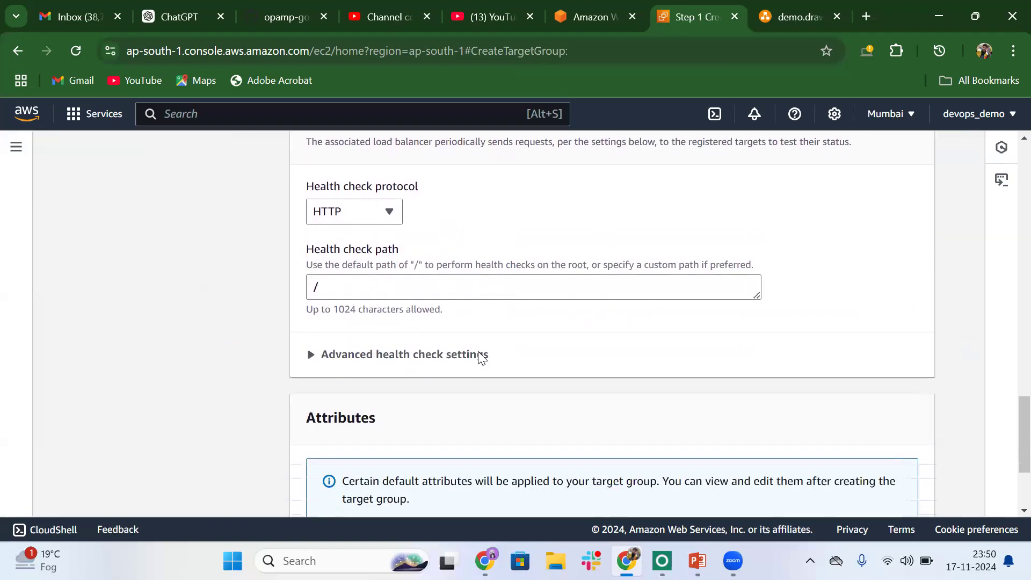
scroll(479, 359, "down", 2)
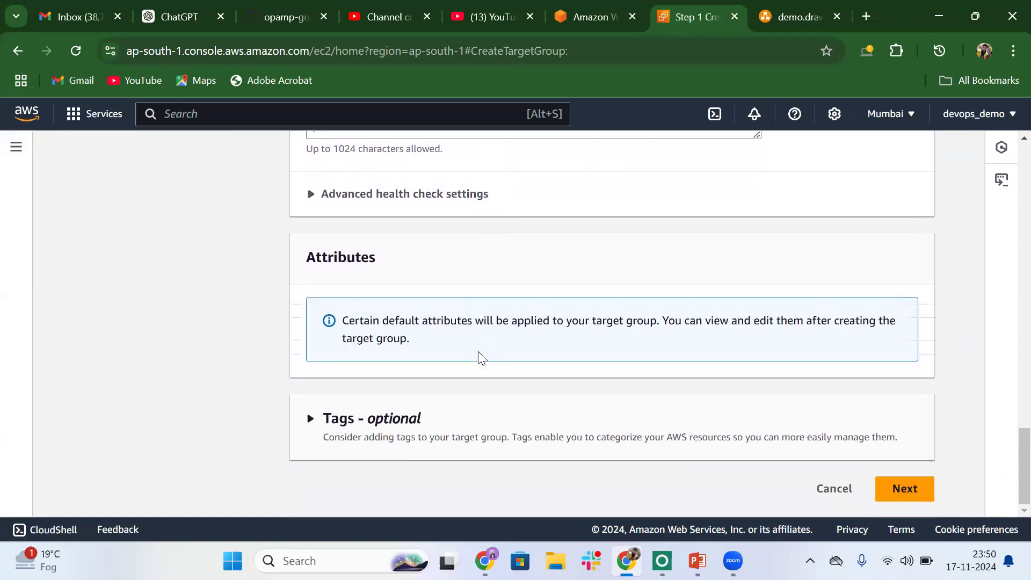
left_click(904, 488)
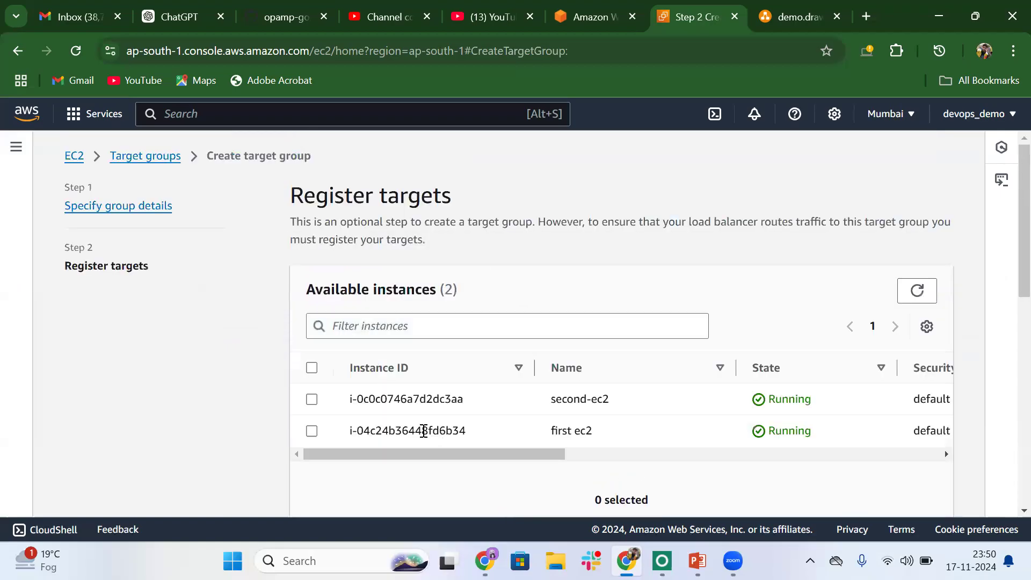
Step: Include the "first ec2" instance as a pending target on port 80 and create the target group
left_click(311, 433)
scroll(519, 411, "down", 3)
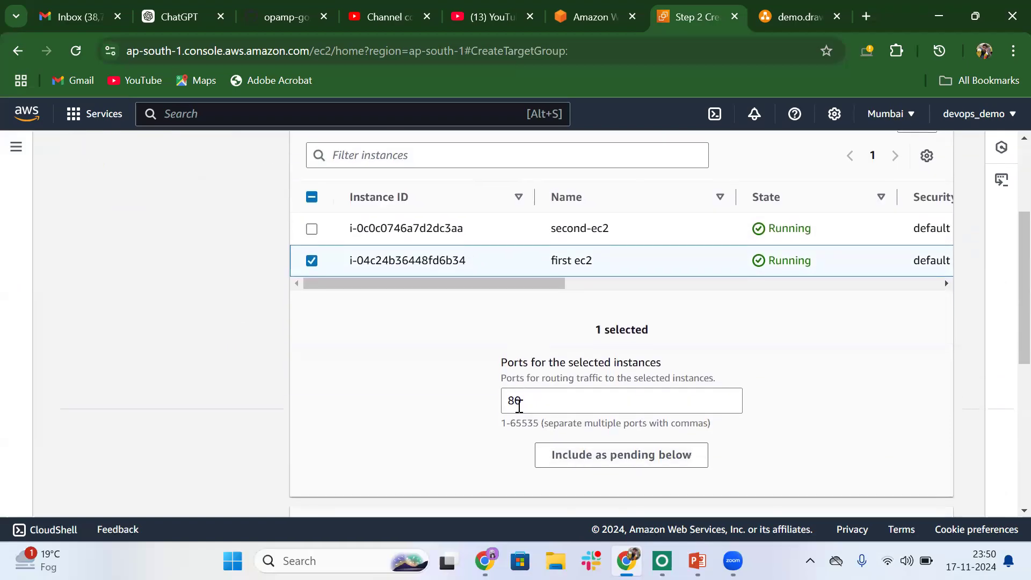
scroll(537, 387, "down", 3)
left_click(630, 316)
scroll(631, 317, "down", 3)
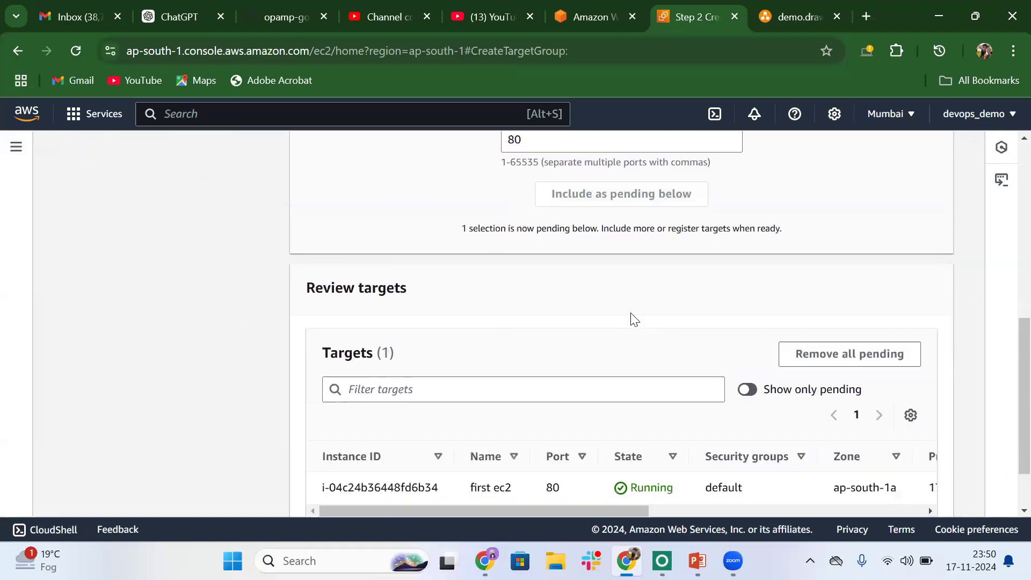
left_click(864, 486)
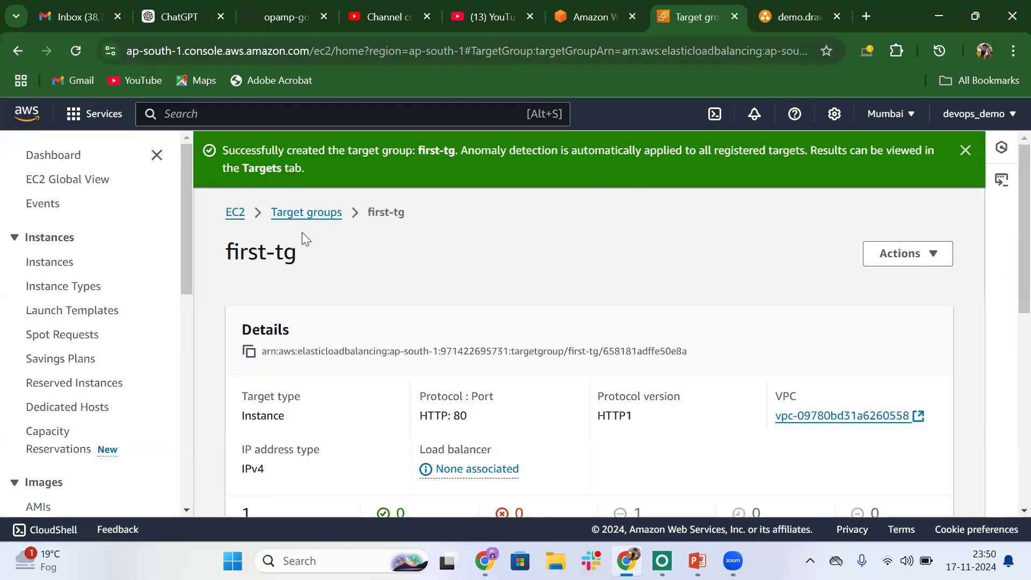
Step: Start another target group named "second-tg", keep the default settings with HTTP on port 80, and proceed to registering targets
left_click(296, 216)
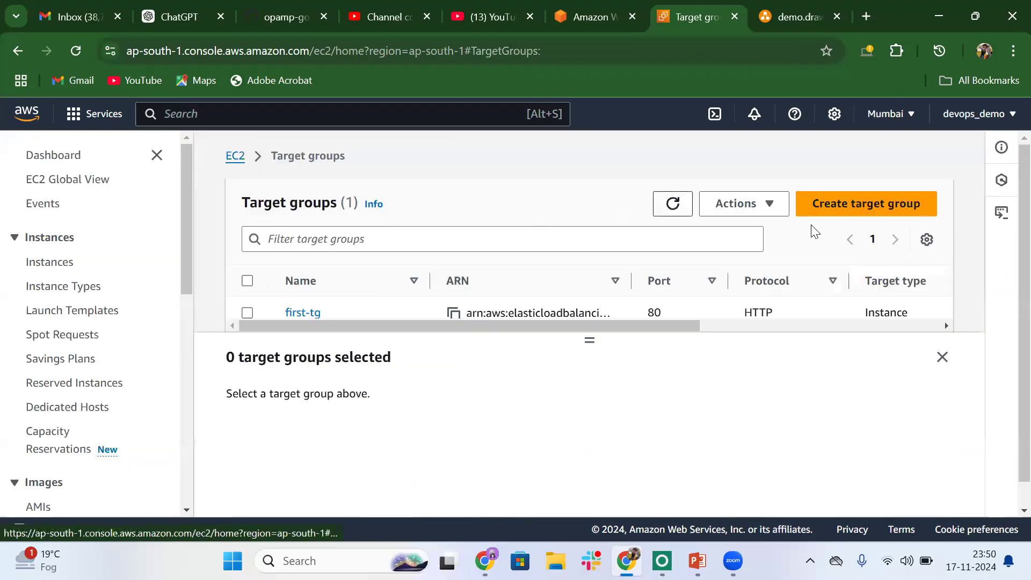
left_click(833, 207)
scroll(378, 367, "down", 10)
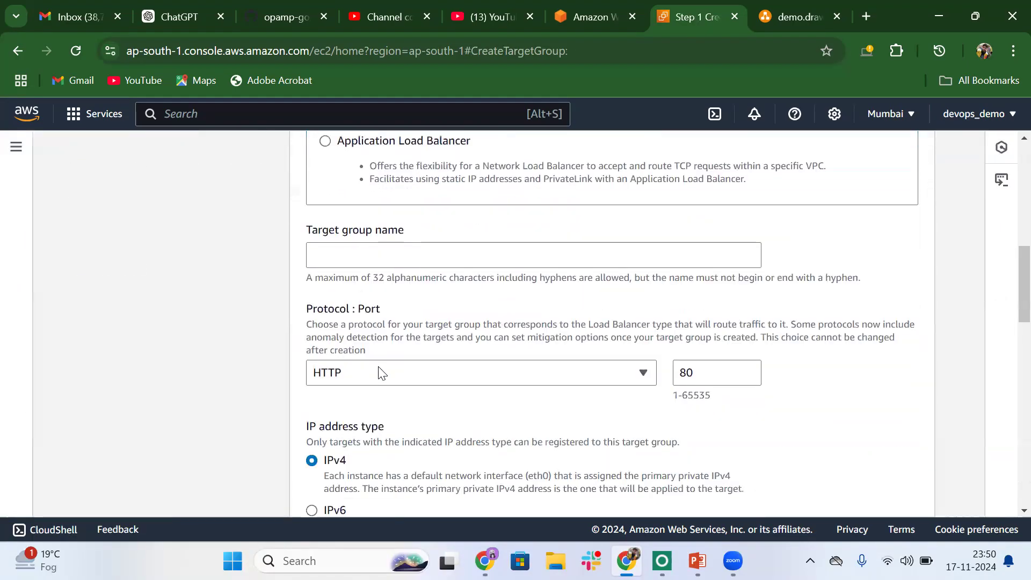
scroll(378, 370, "down", 10)
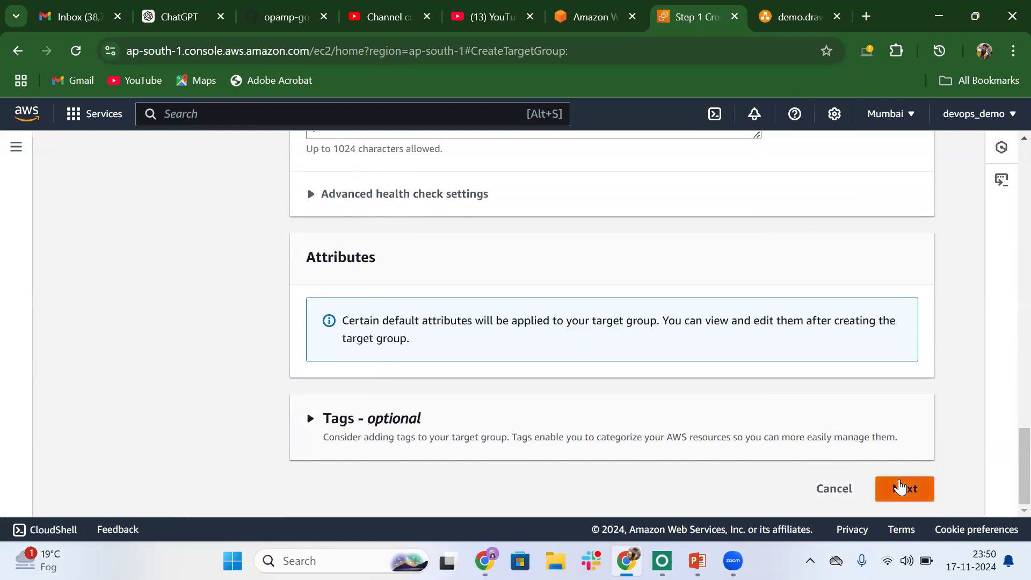
left_click(898, 487)
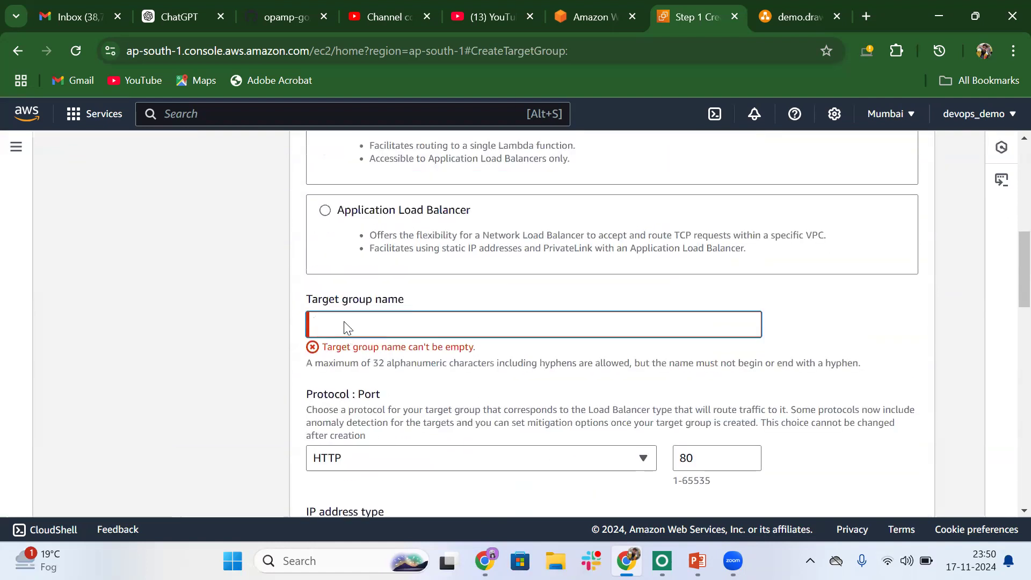
type("second-tg")
scroll(347, 326, "down", 15)
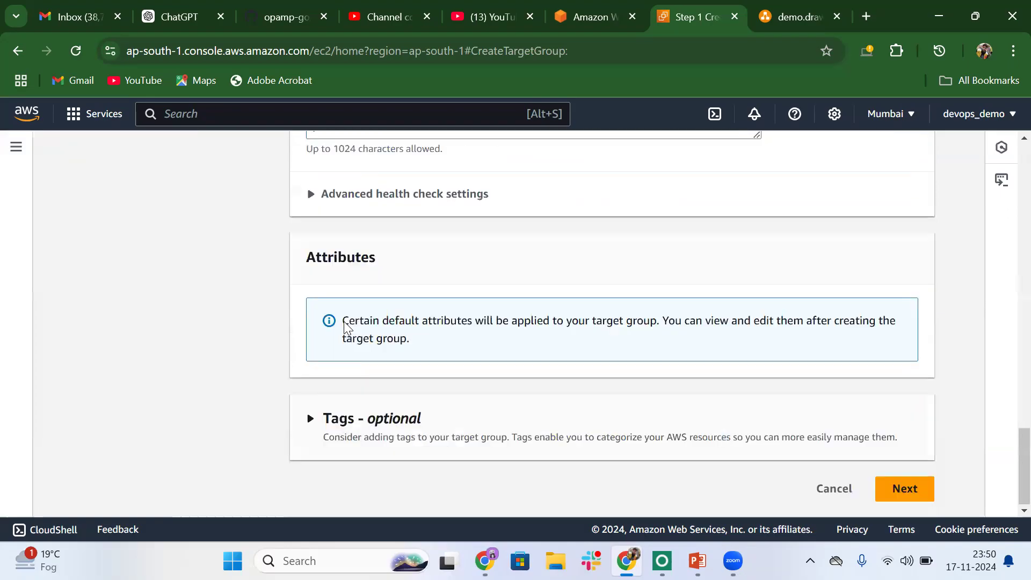
left_click(918, 493)
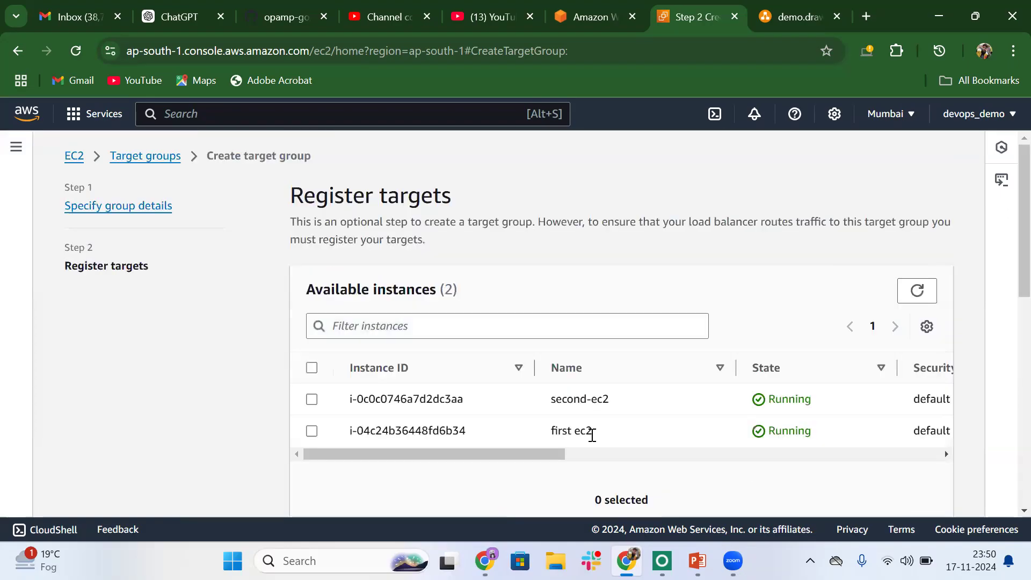
Step: Include the "second-ec2" instance as a pending target on port 80 and create the target group
left_click(312, 399)
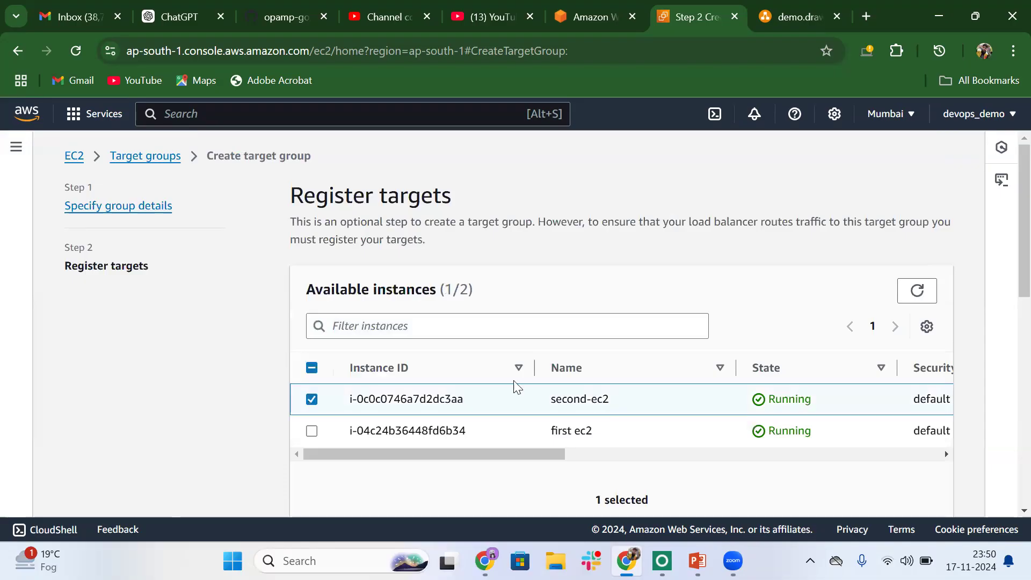
scroll(595, 350, "down", 2)
scroll(593, 365, "down", 4)
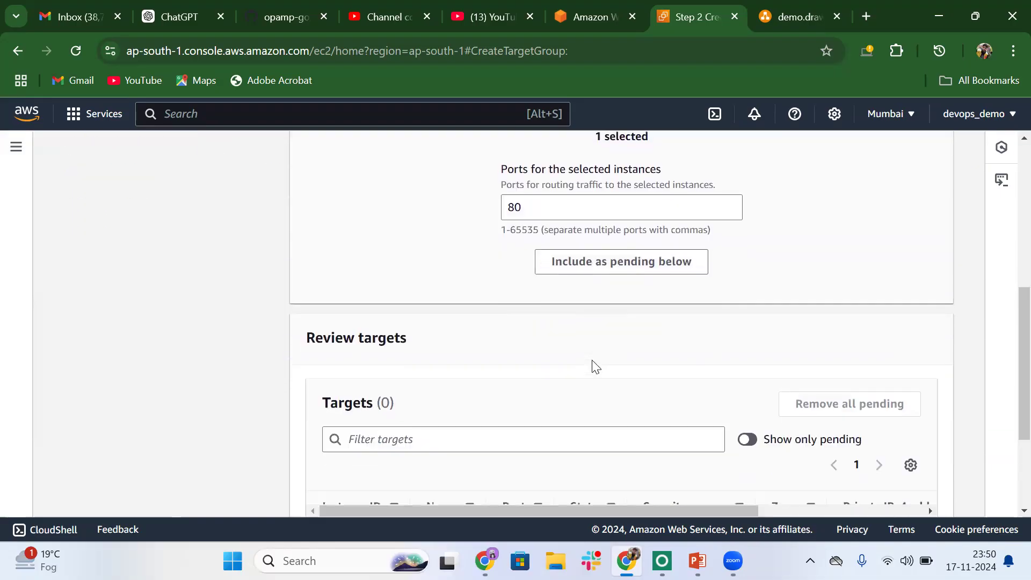
left_click(587, 258)
scroll(587, 255, "down", 1)
scroll(588, 253, "down", 1)
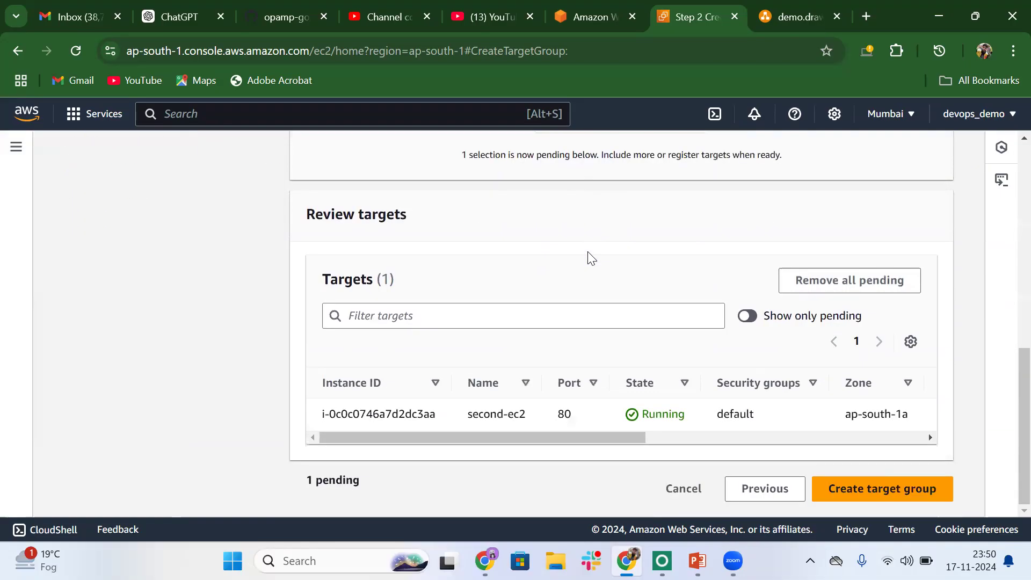
left_click(875, 492)
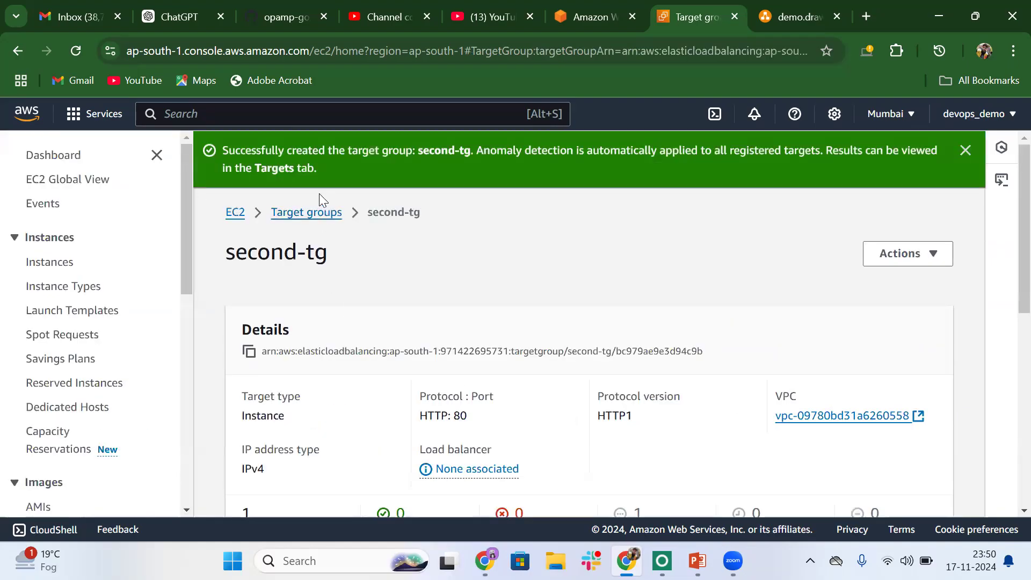
Step: List all EC2 instances without the running-state filter and open the details of "first ec2" and "second-ec2" in separate browser tabs
left_click(238, 217)
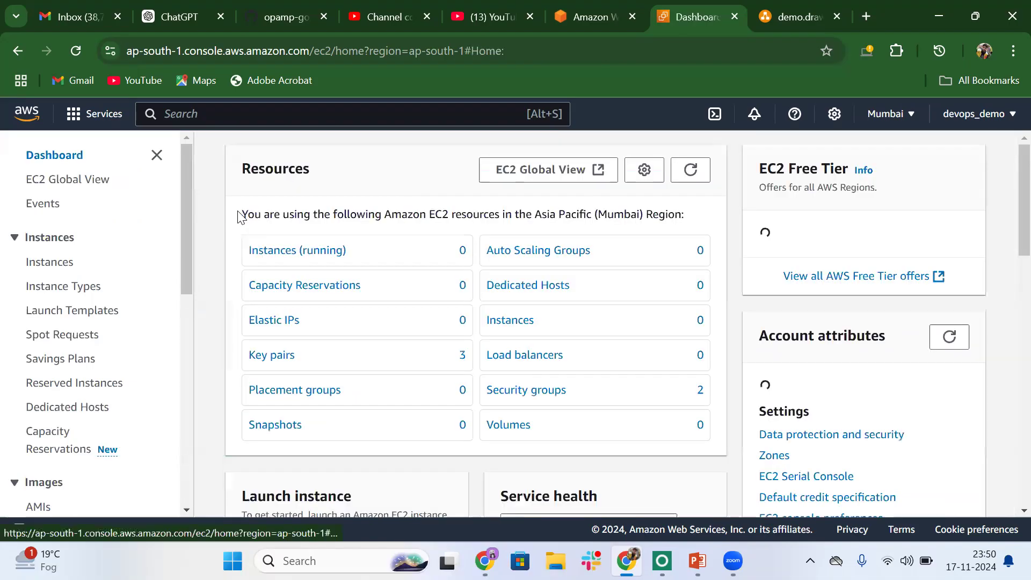
left_click(288, 251)
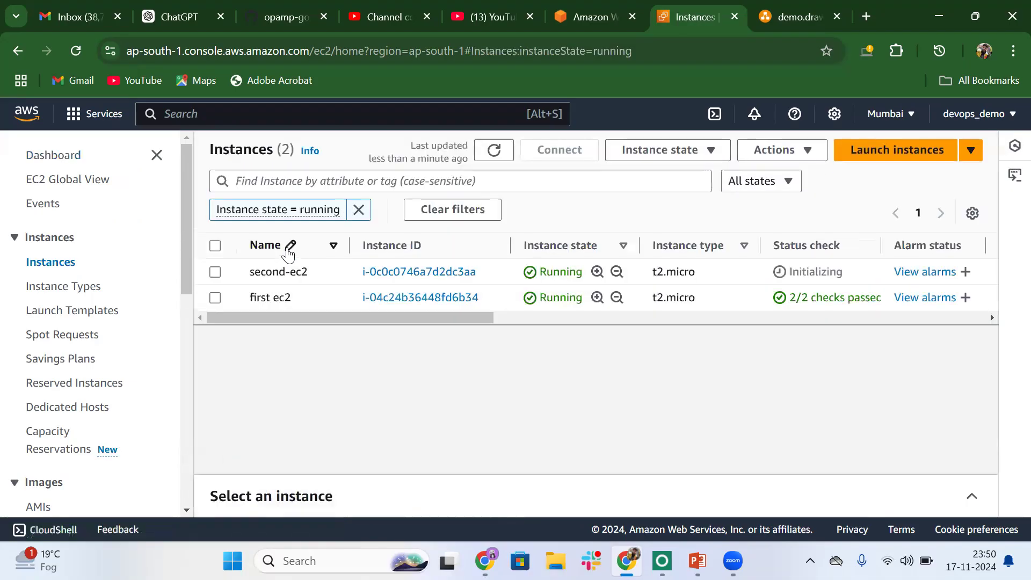
left_click(356, 209)
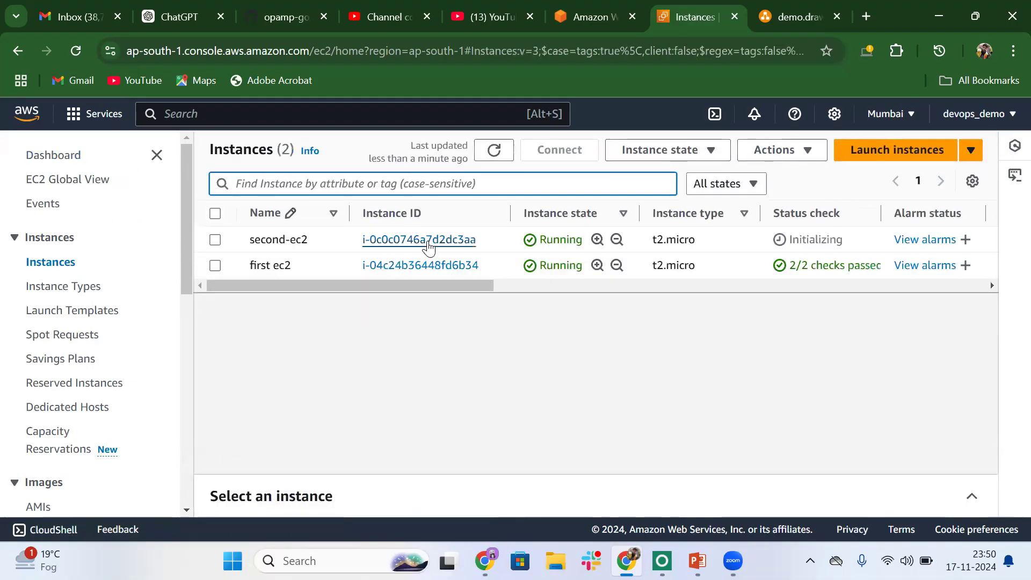
left_click(425, 271)
left_click(424, 271, "ctrl")
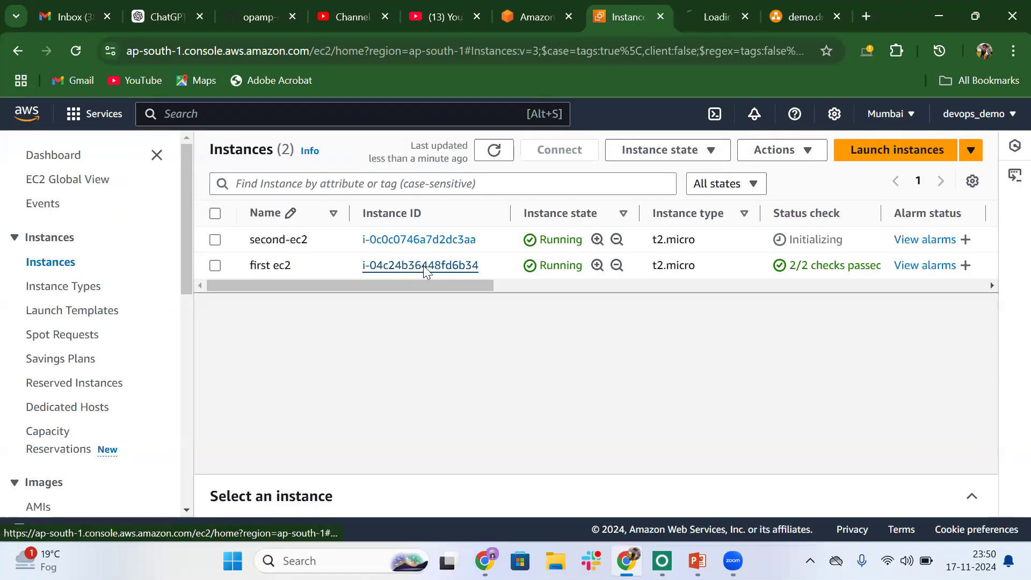
left_click(398, 241)
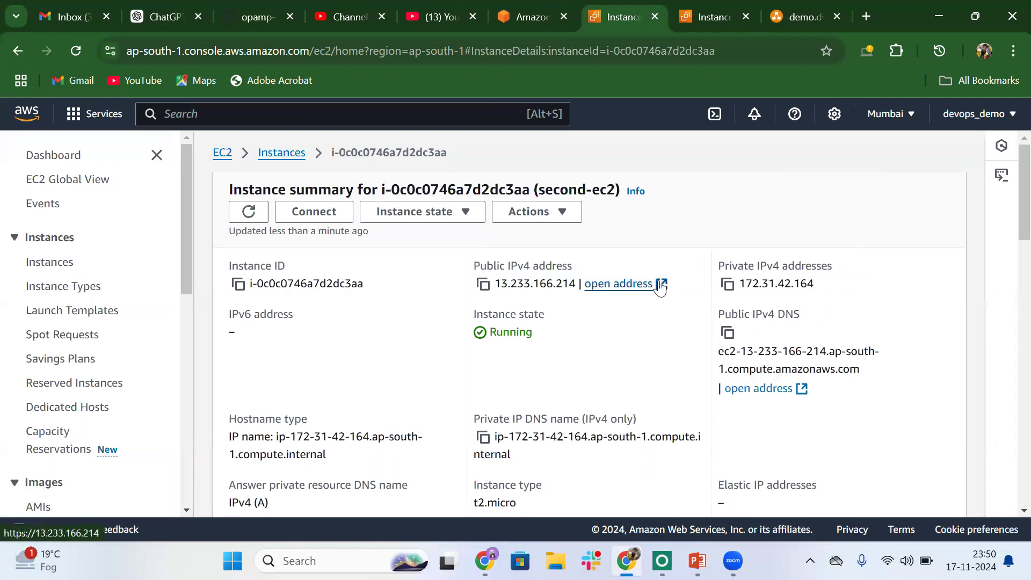
Step: Open the public IPv4 addresses of the "second-ec2" and "first ec2" instances in new browser tabs
left_click(660, 285)
left_click(733, 5)
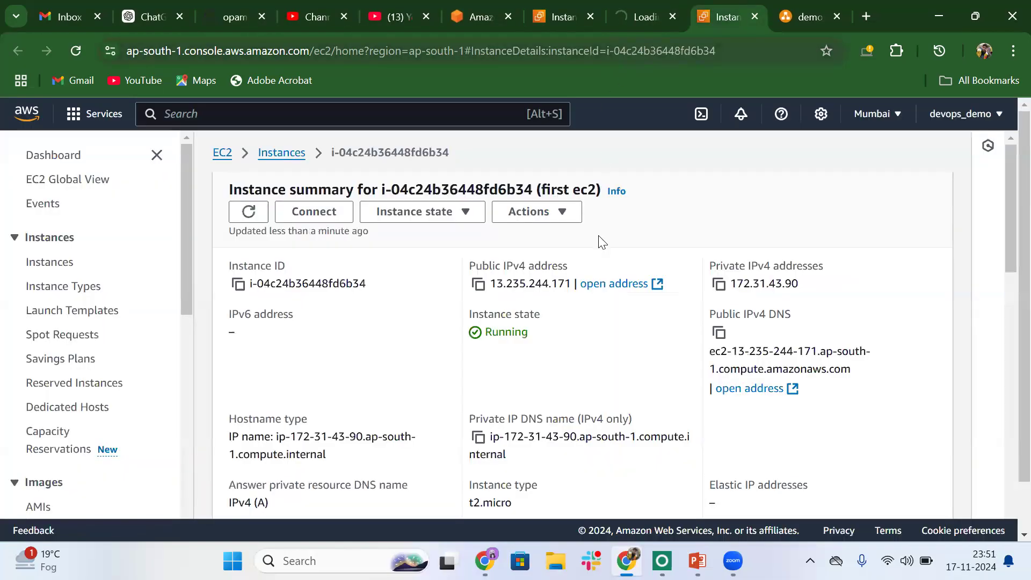
left_click(659, 285)
Step: Reload the second instance's address 13.233.166.214 using HTTP instead of HTTPS
left_click(582, 27)
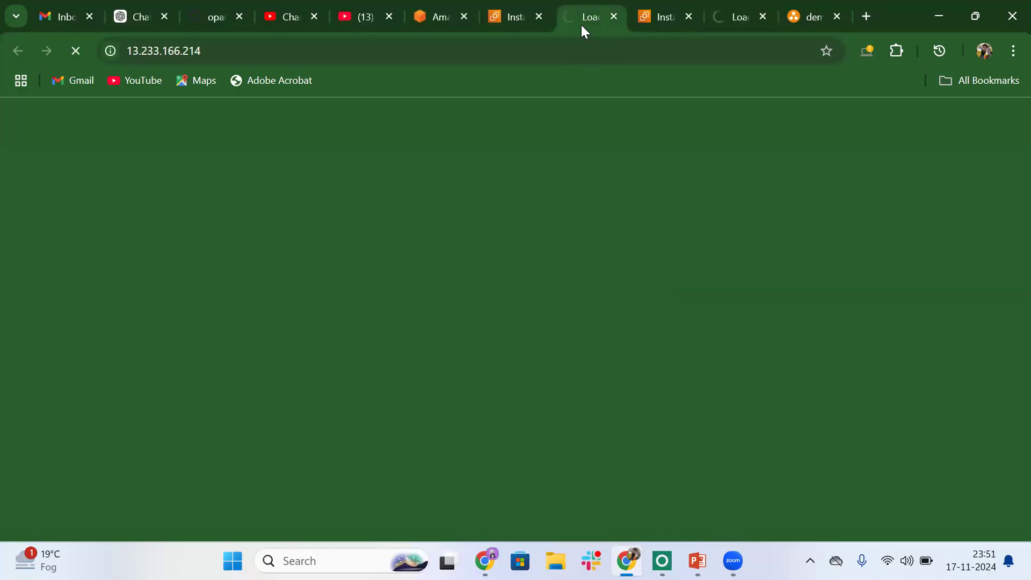
left_click(267, 49)
left_click(267, 48)
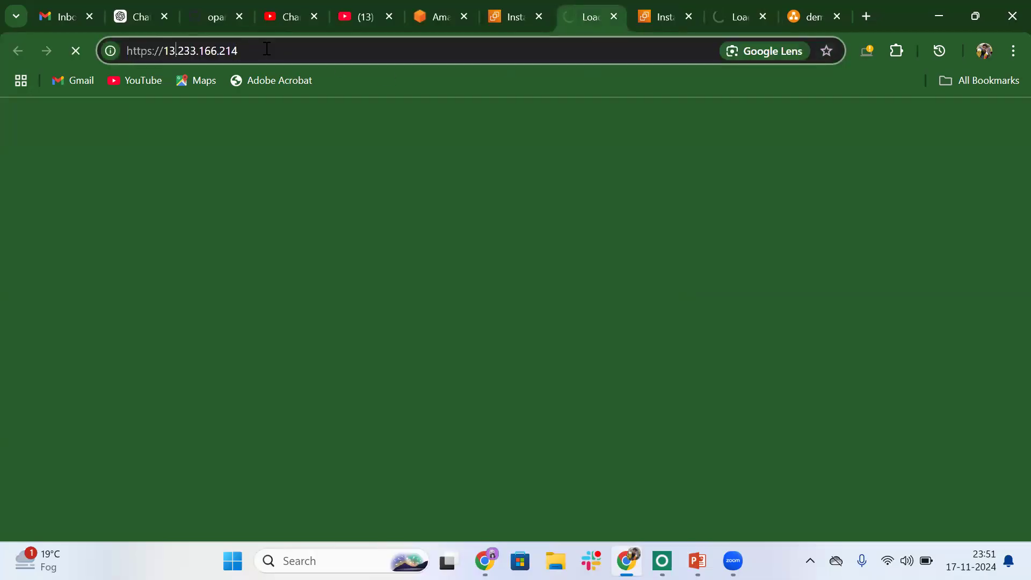
key("BackSpace")
type(":")
key("Return")
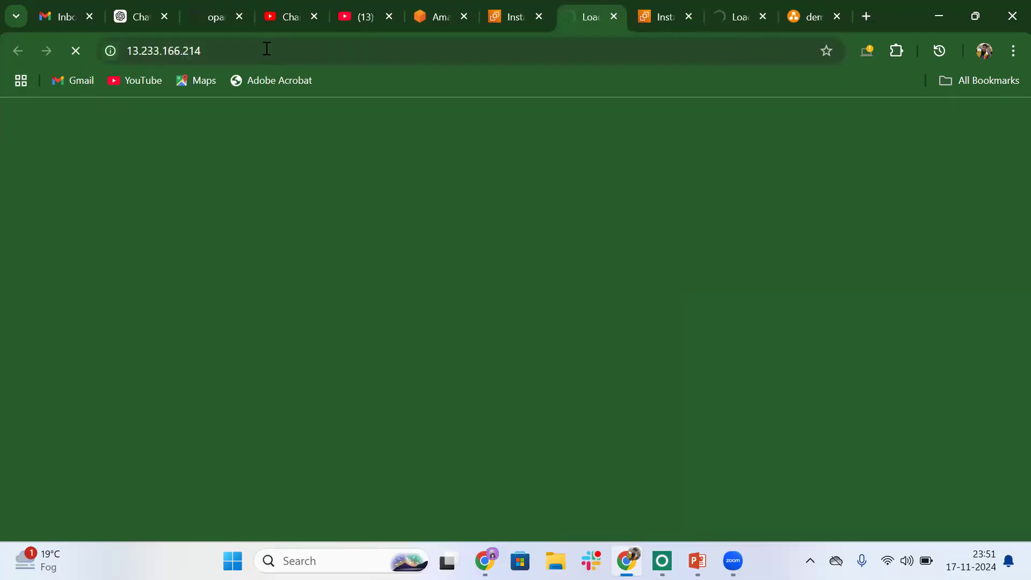
Step: Open the default security group attached to "second-ec2" and review the type, protocol, port range and source of its inbound rules
left_click(508, 14)
scroll(475, 390, "down", 10)
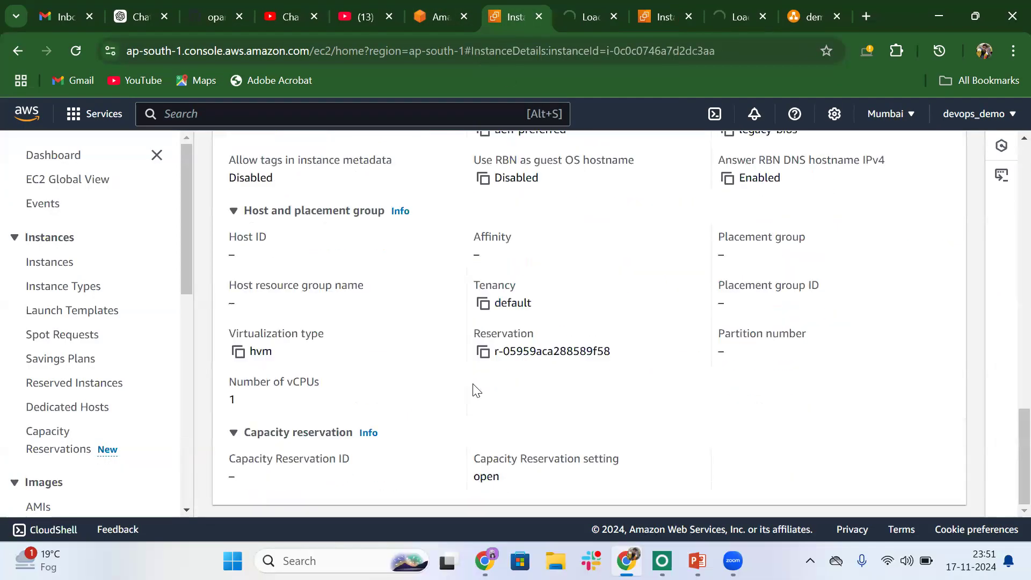
scroll(476, 390, "up", 10)
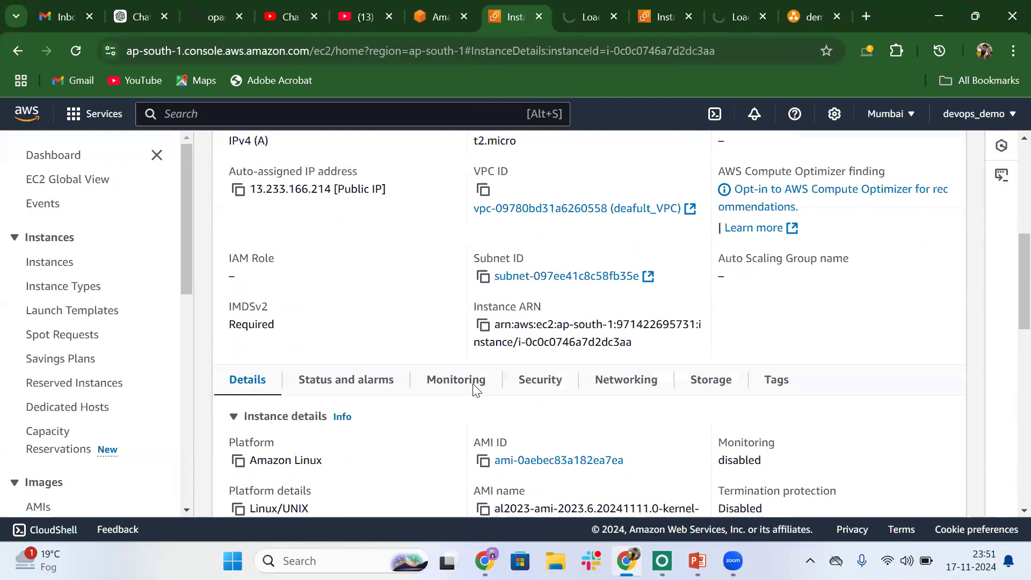
left_click(543, 397)
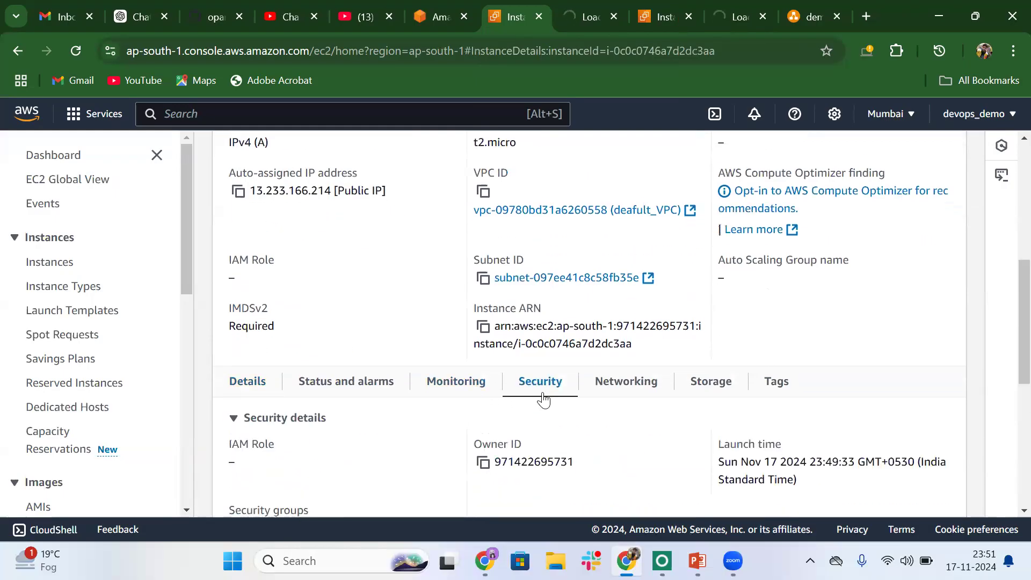
scroll(483, 398, "down", 5)
left_click(347, 290)
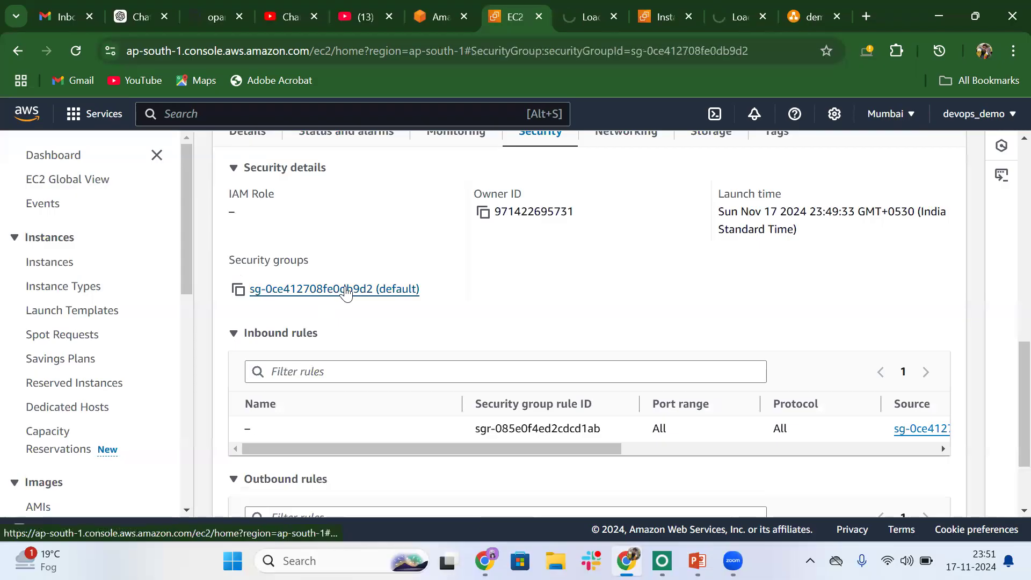
scroll(620, 287, "down", 4)
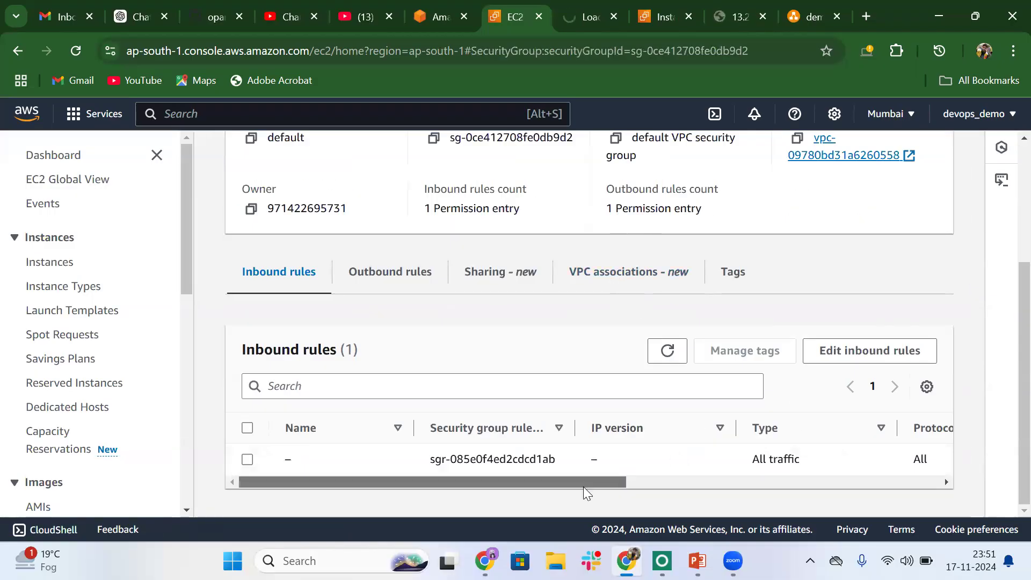
left_click_drag(583, 486, 973, 454)
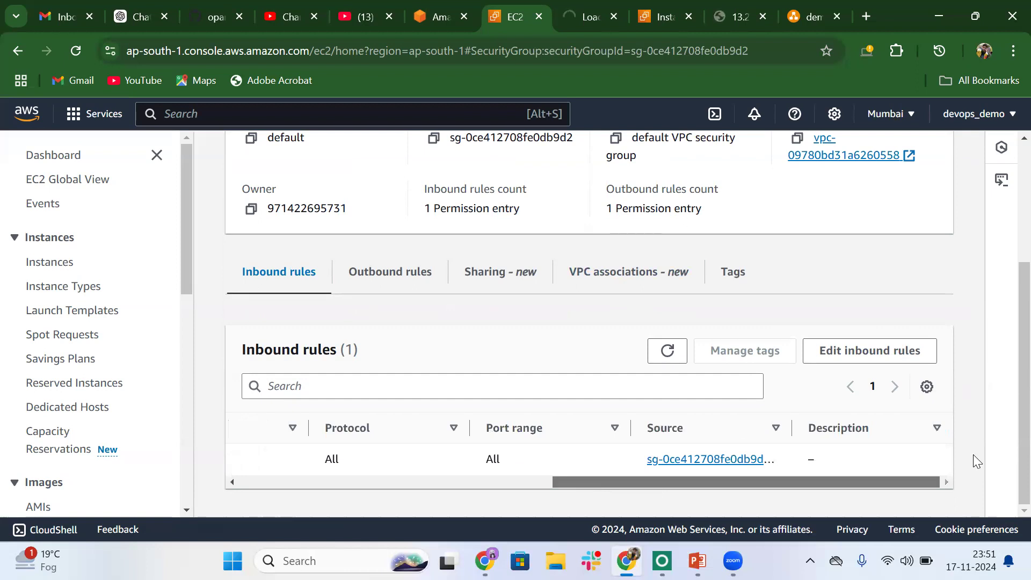
left_click_drag(935, 481, 226, 477)
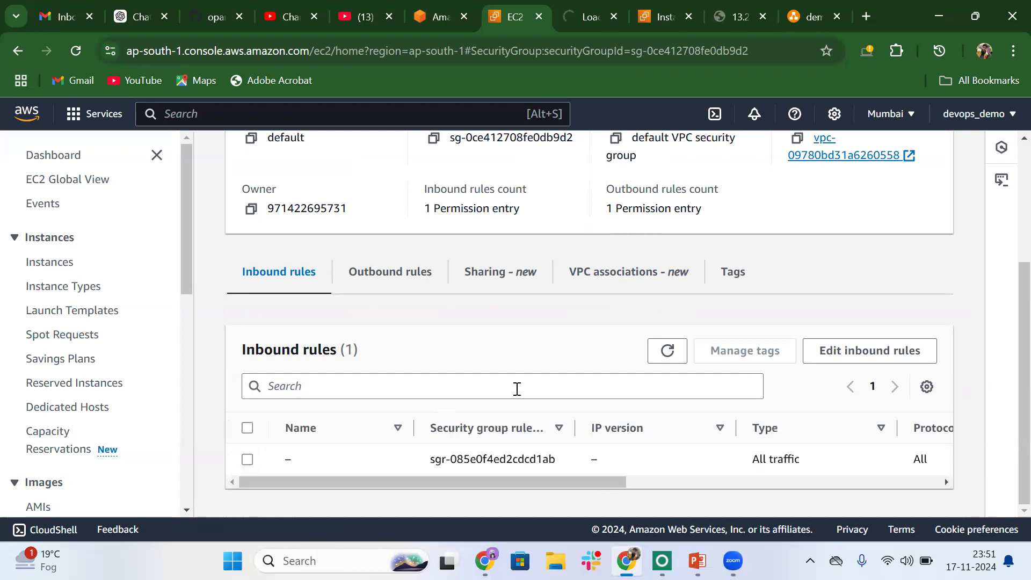
Step: Edit the default security group's inbound rules and add a new rule of type All traffic
left_click(827, 354)
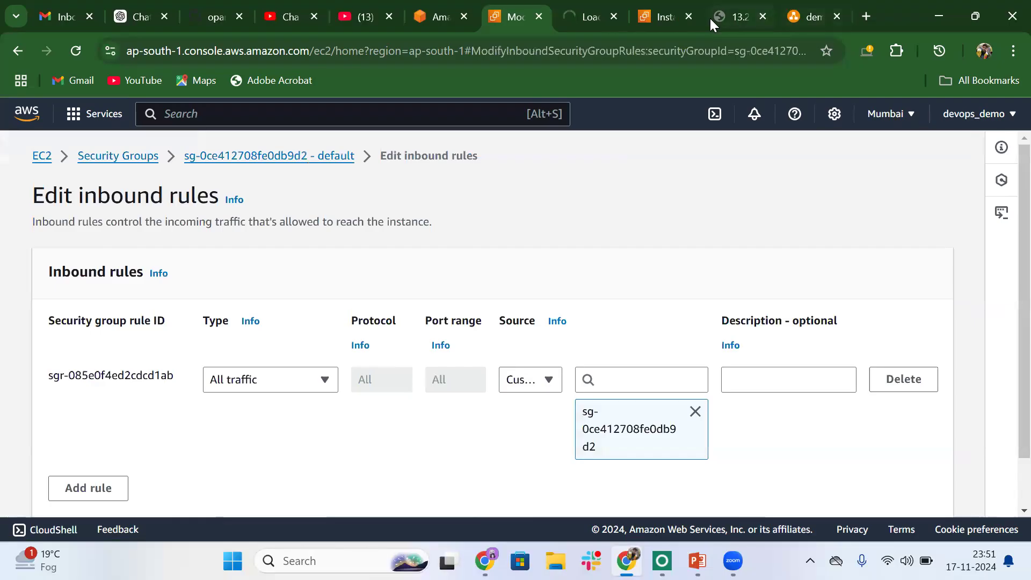
left_click(711, 18)
left_click(499, 14)
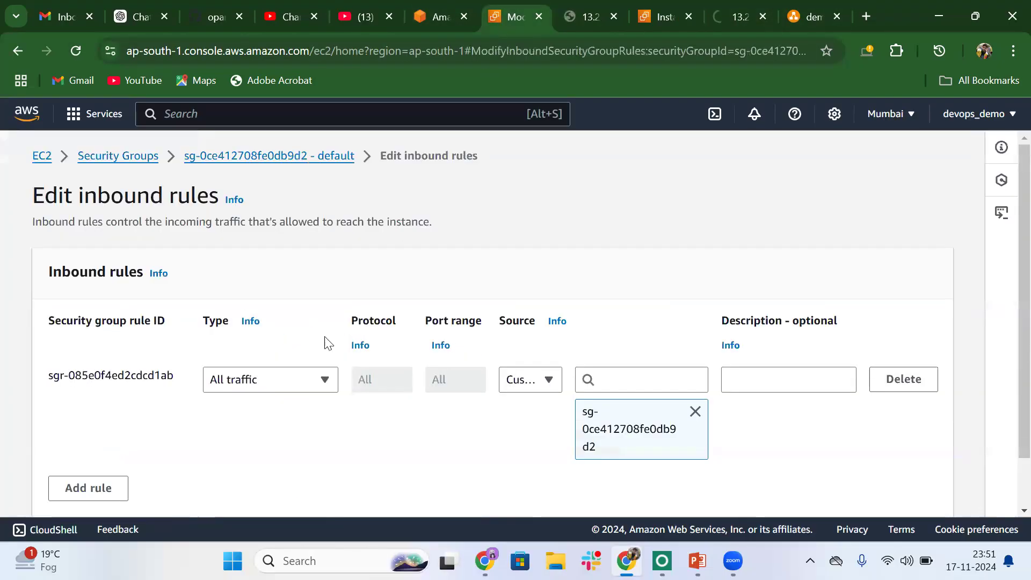
left_click(86, 438)
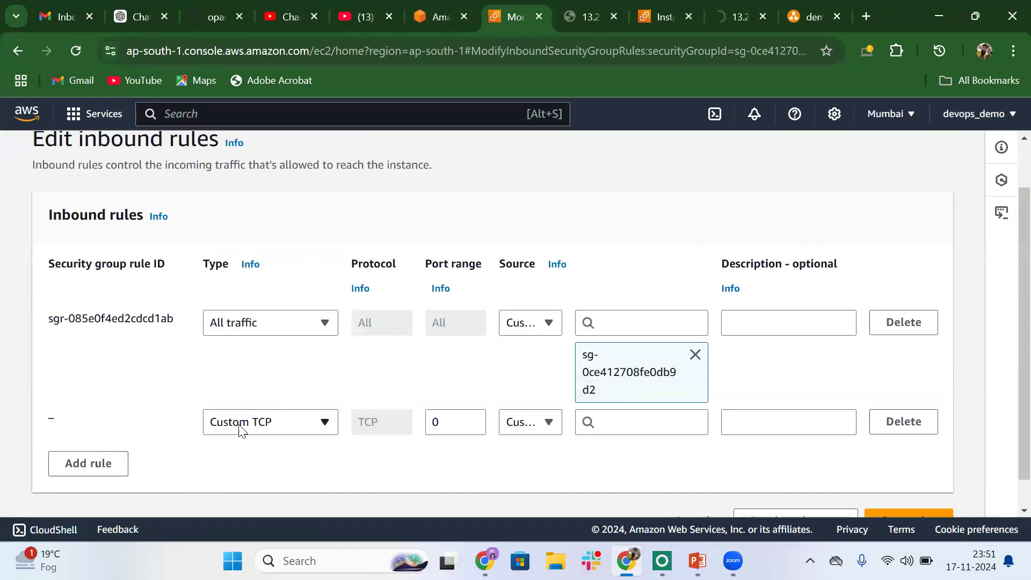
left_click(284, 424)
scroll(287, 335, "down", 3)
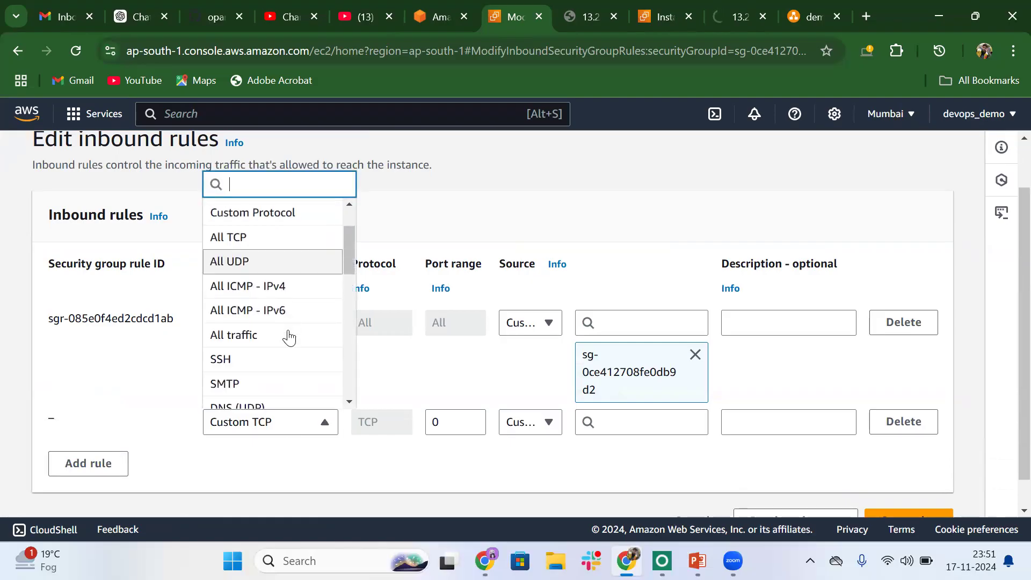
scroll(289, 338, "down", 3)
scroll(289, 337, "up", 4)
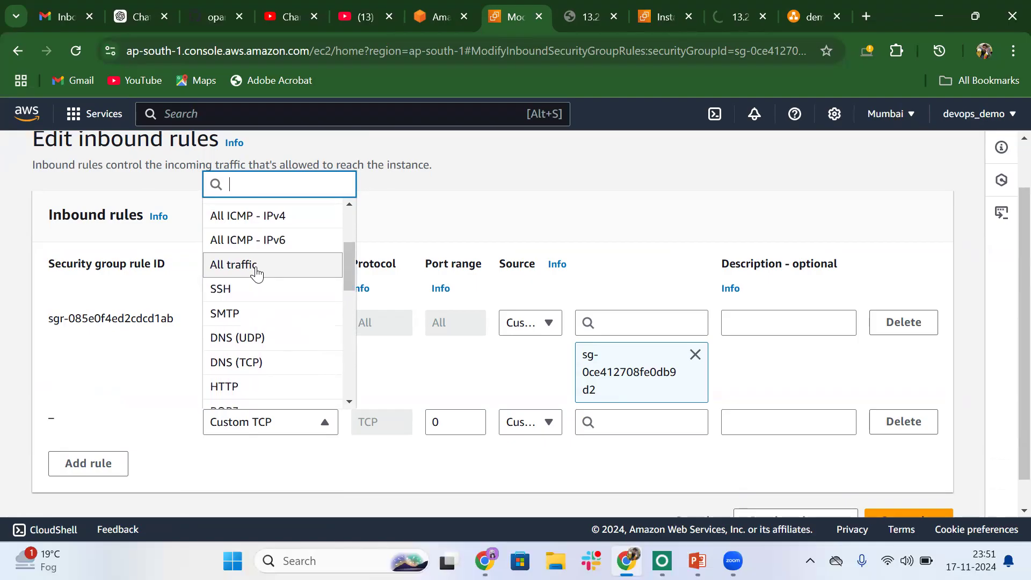
left_click(257, 272)
Step: Set the new inbound rule's source to 0.0.0.0/0 and save the rules
left_click(635, 428)
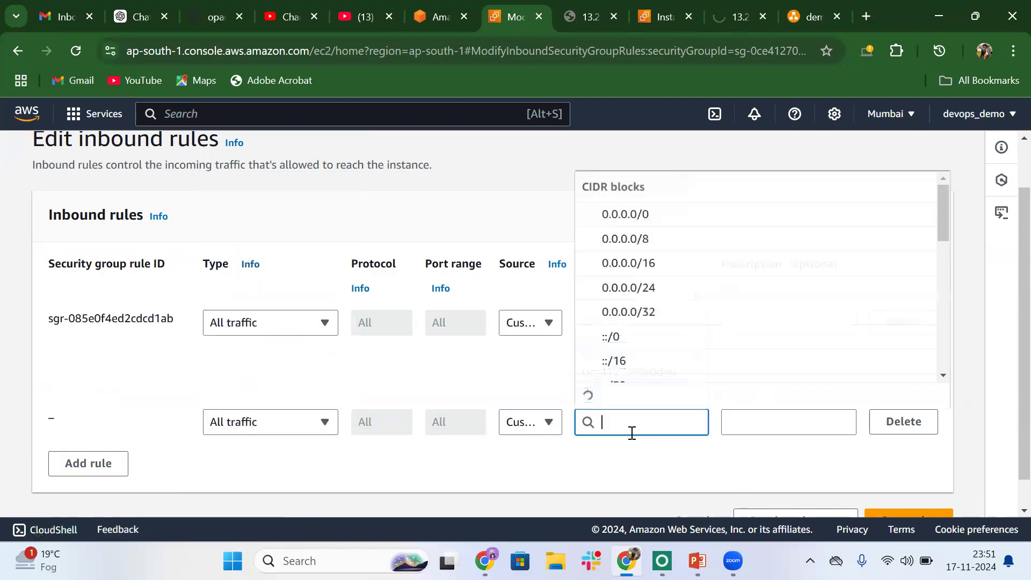
left_click(630, 223)
scroll(763, 457, "down", 3)
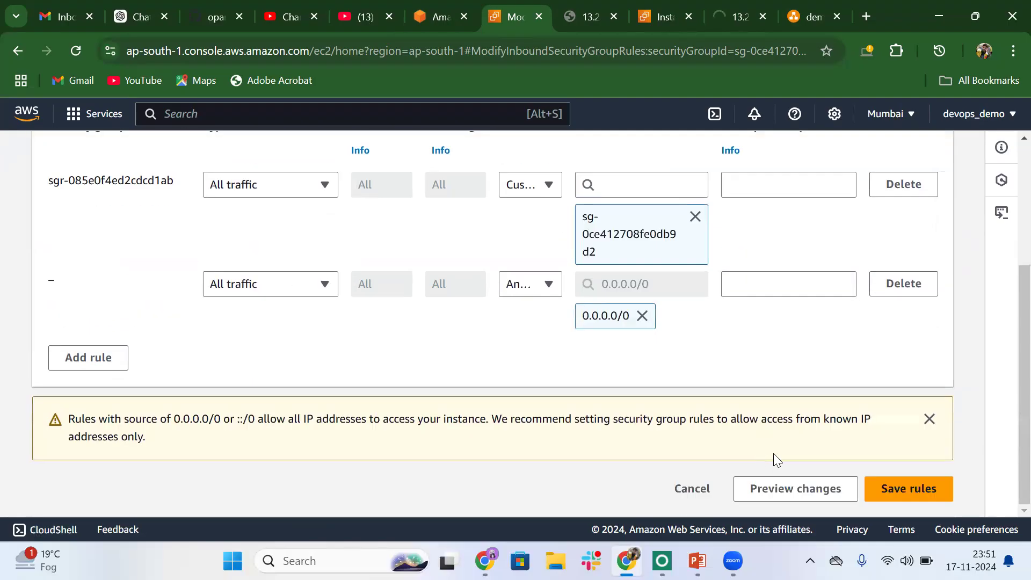
left_click(901, 492)
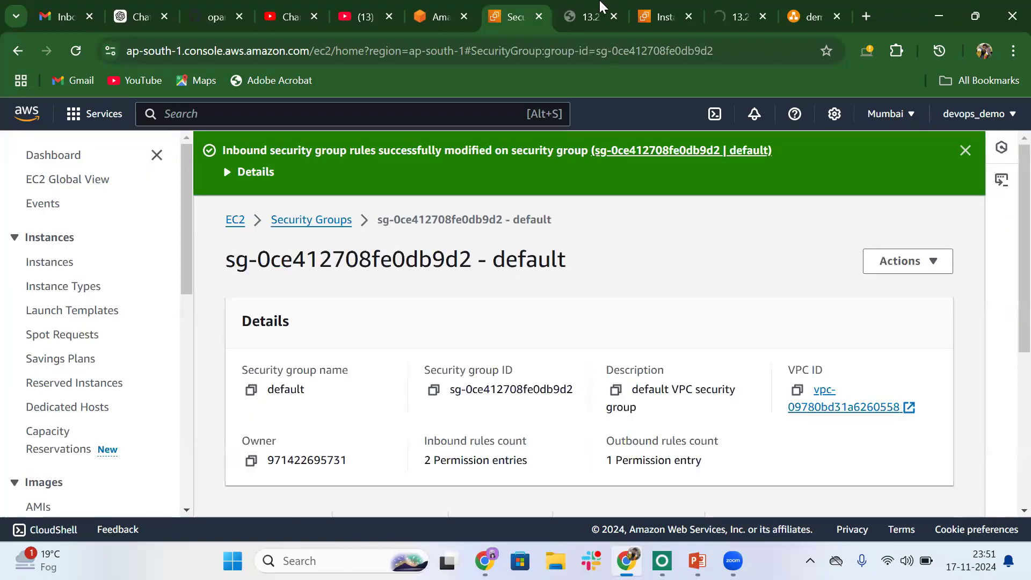
Step: Check the web page served by the second instance at 13.233.166.214
left_click(589, 16)
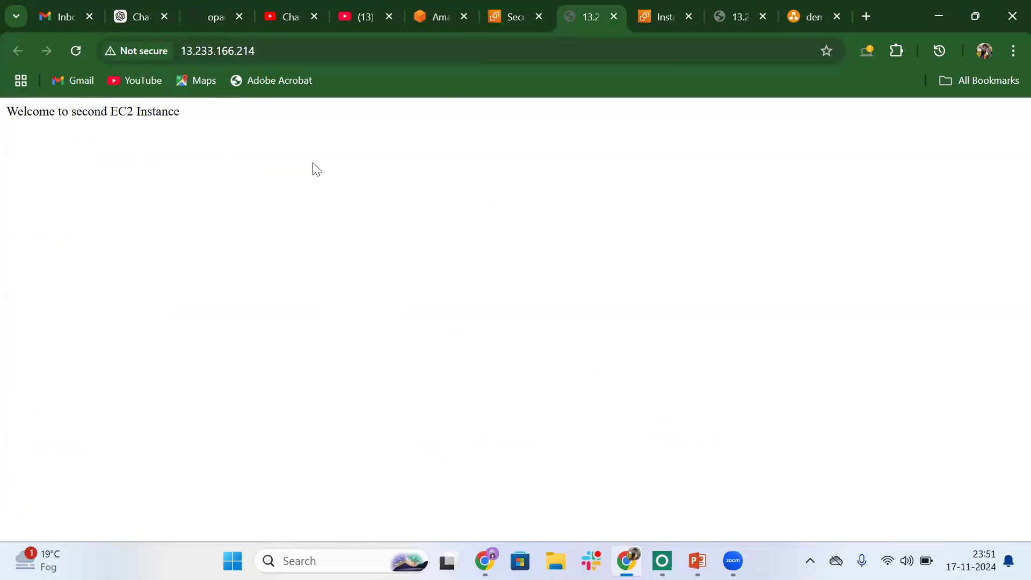
Step: Load the first instance's web page over HTTP at 13.235.244.171 and check its welcome text
left_click(736, 12)
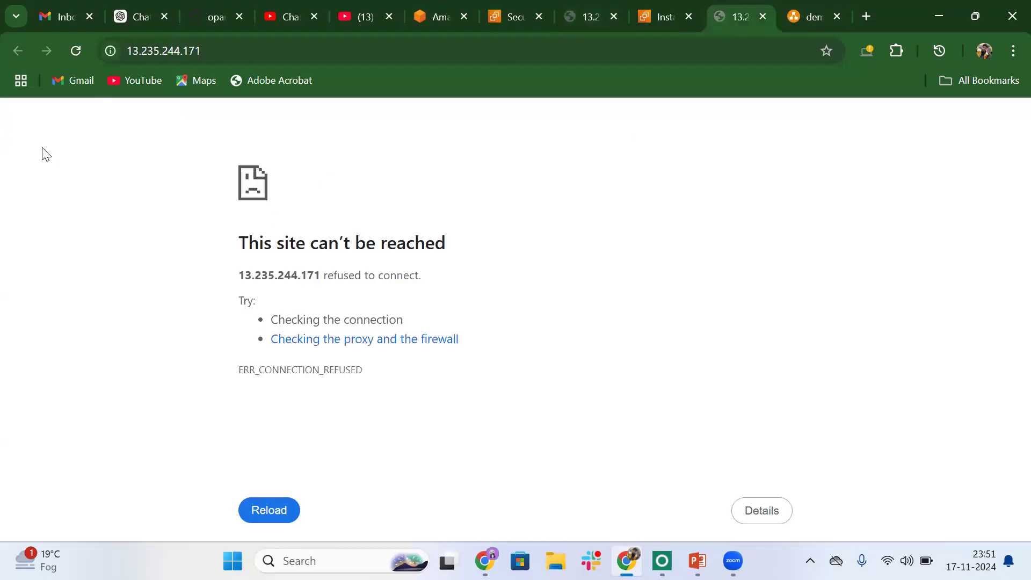
left_click(75, 52)
left_click(255, 43)
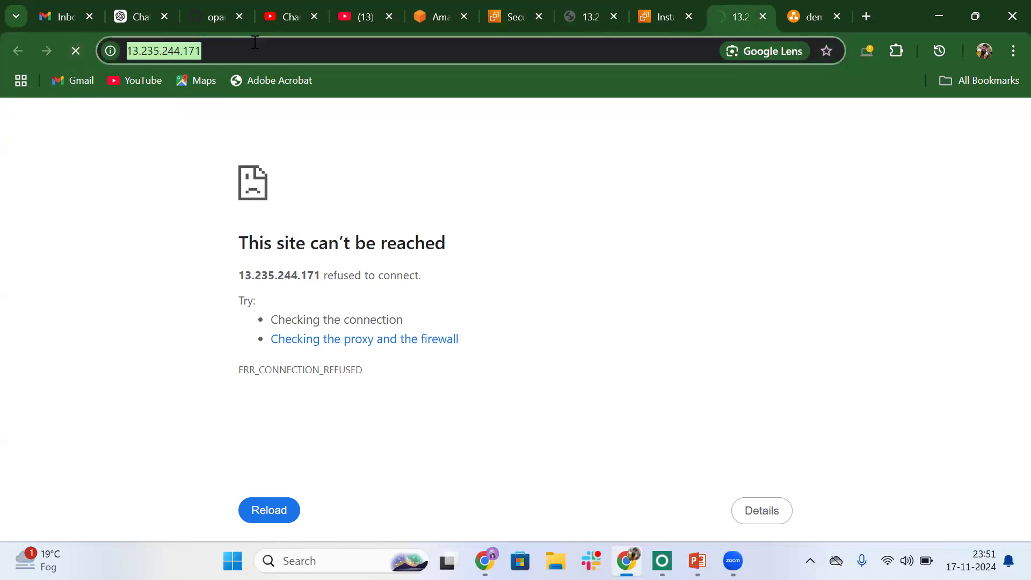
left_click(256, 43)
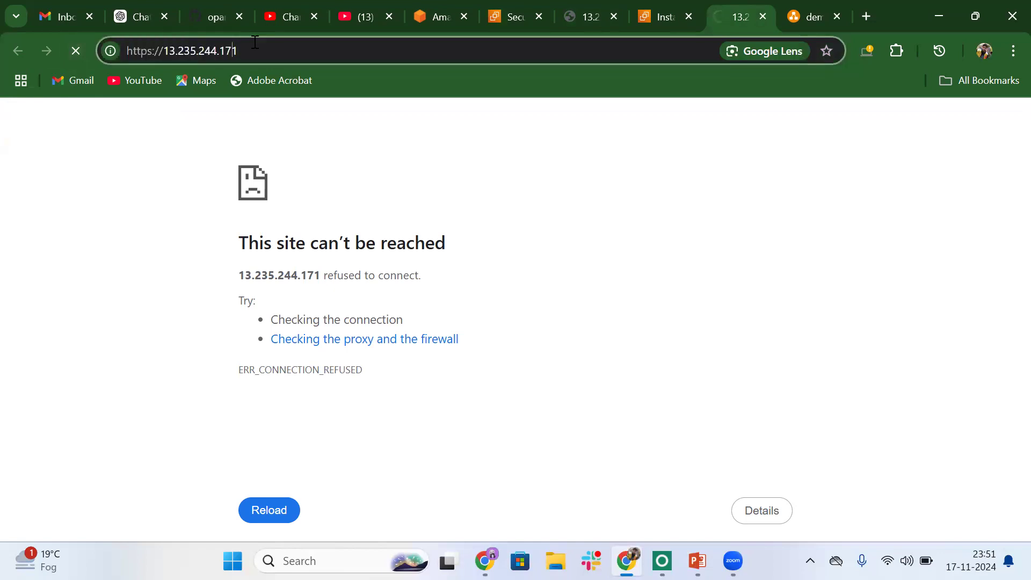
key("BackSpace")
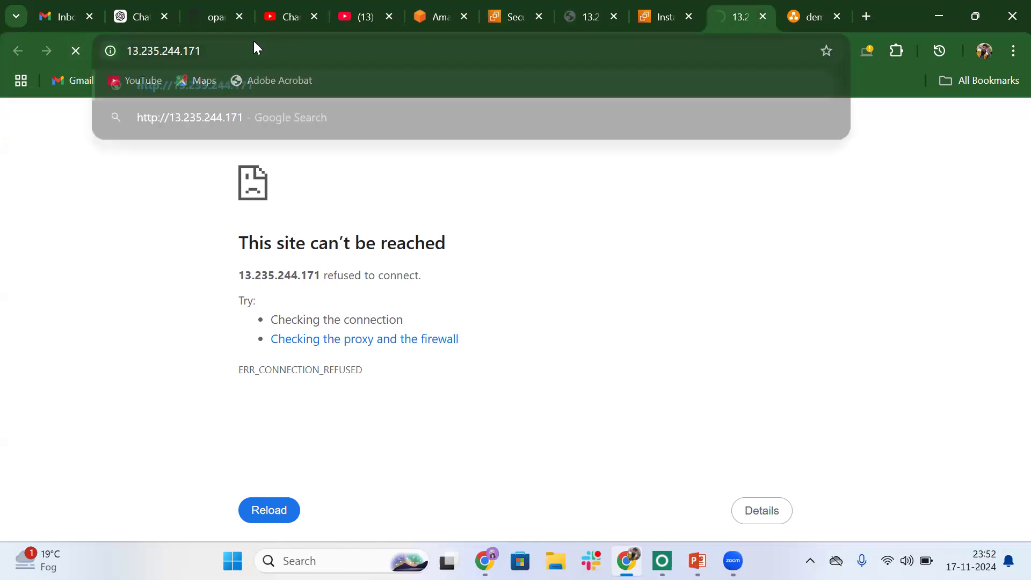
key("Return")
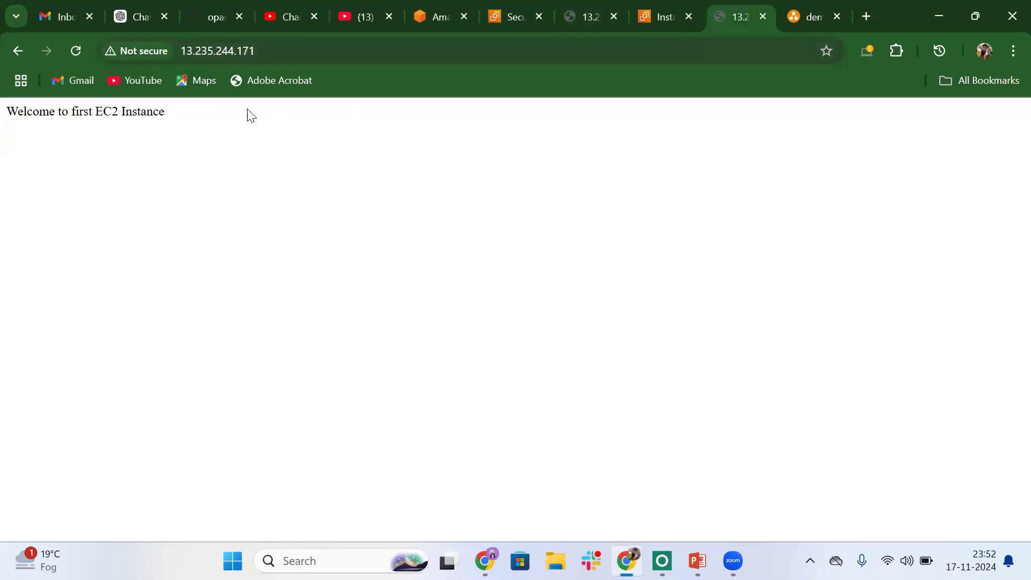
left_click_drag(4, 123, 231, 129)
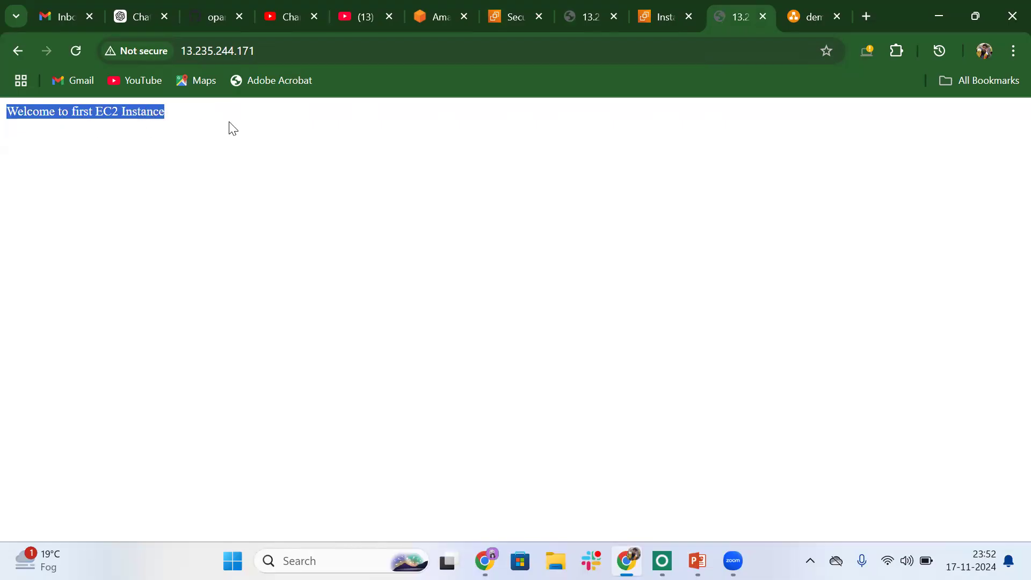
Step: Check the welcome text on the second instance's page at 13.233.166.214 for comparison
left_click(580, 10)
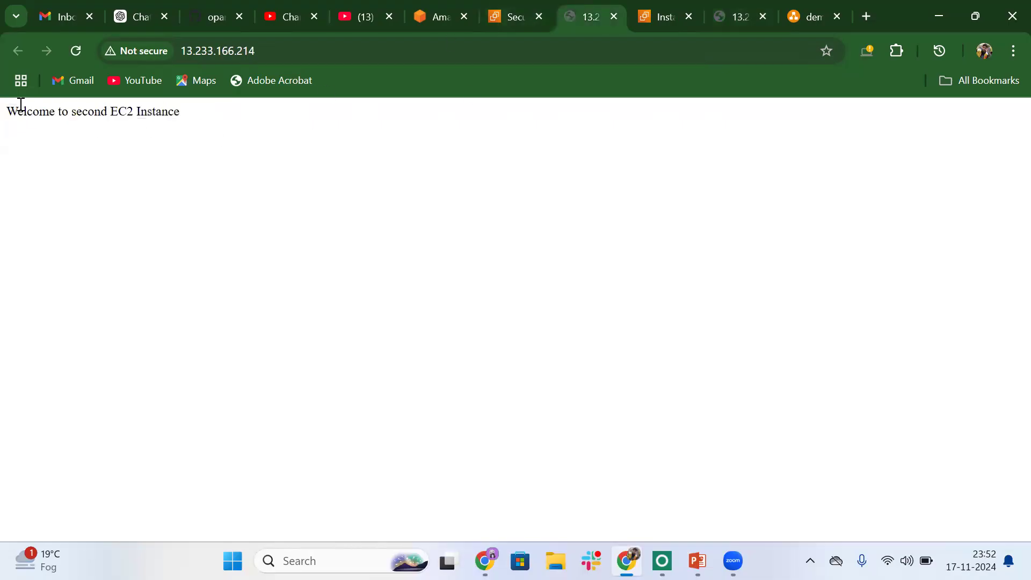
left_click_drag(4, 118, 203, 131)
left_click(206, 134)
Step: Go to the EC2 load balancers list in the AWS console and start creating a load balancer
left_click(504, 17)
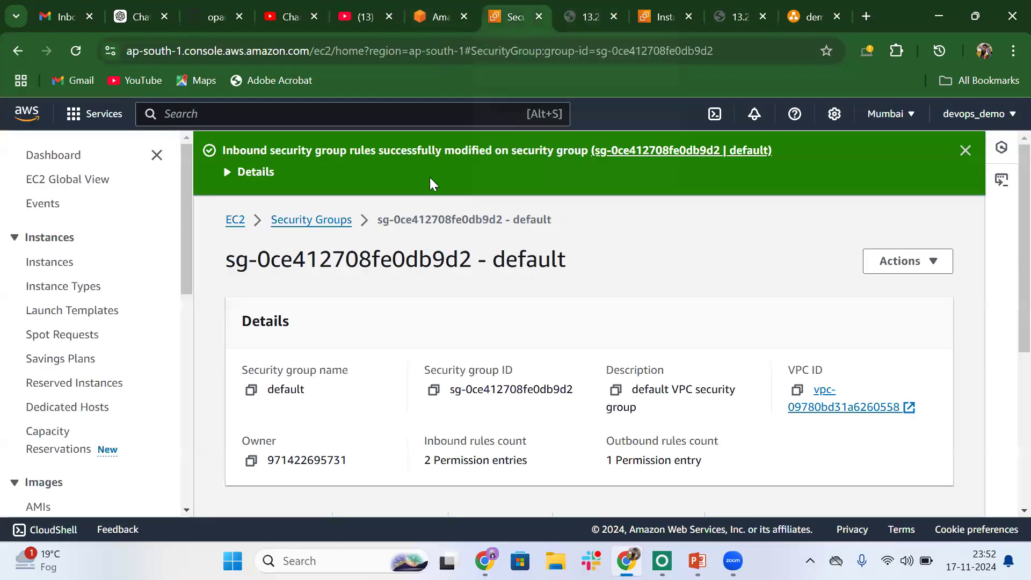
scroll(97, 336, "down", 5)
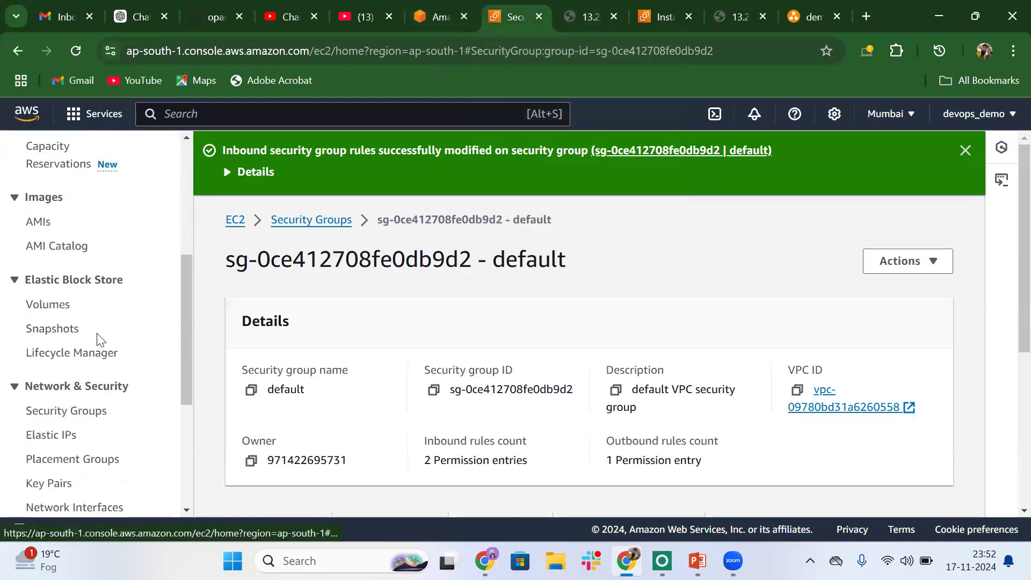
scroll(97, 339, "down", 5)
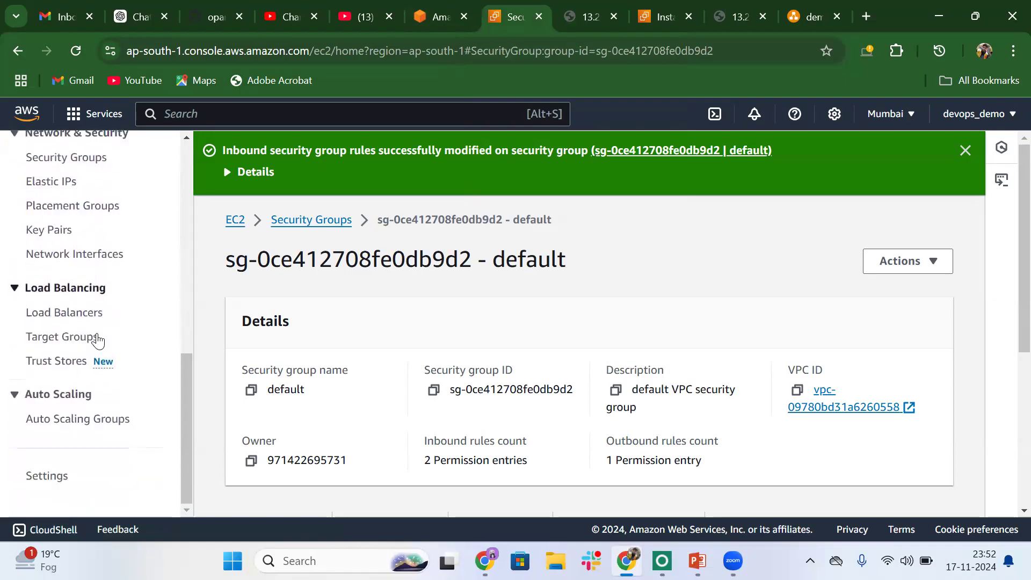
left_click(56, 316)
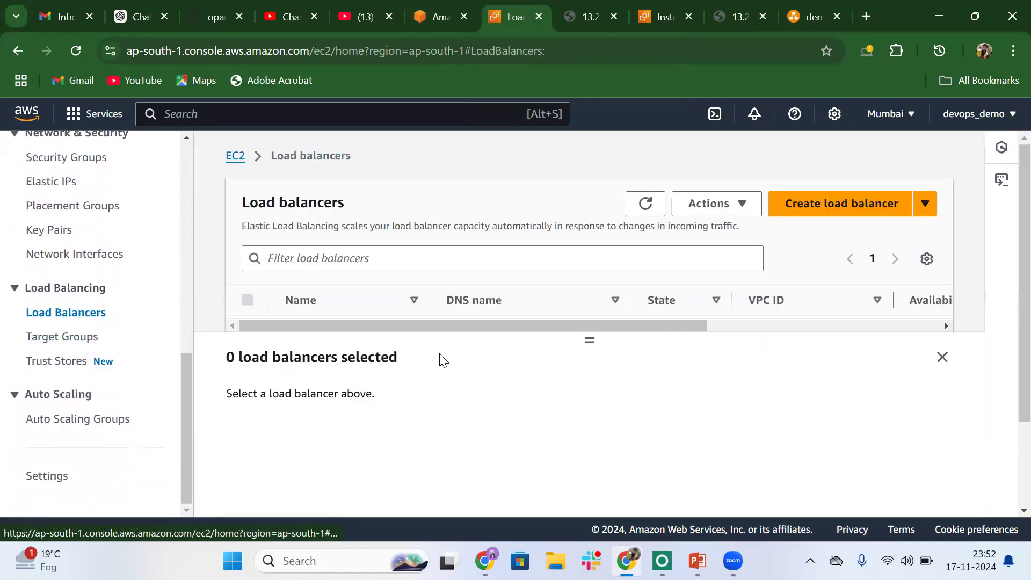
left_click(948, 366)
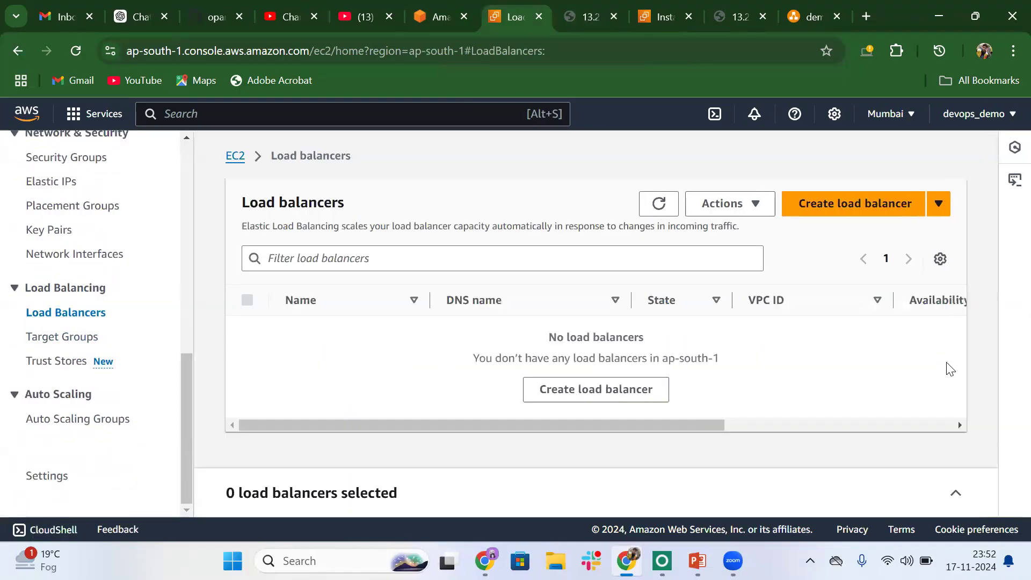
left_click(626, 394)
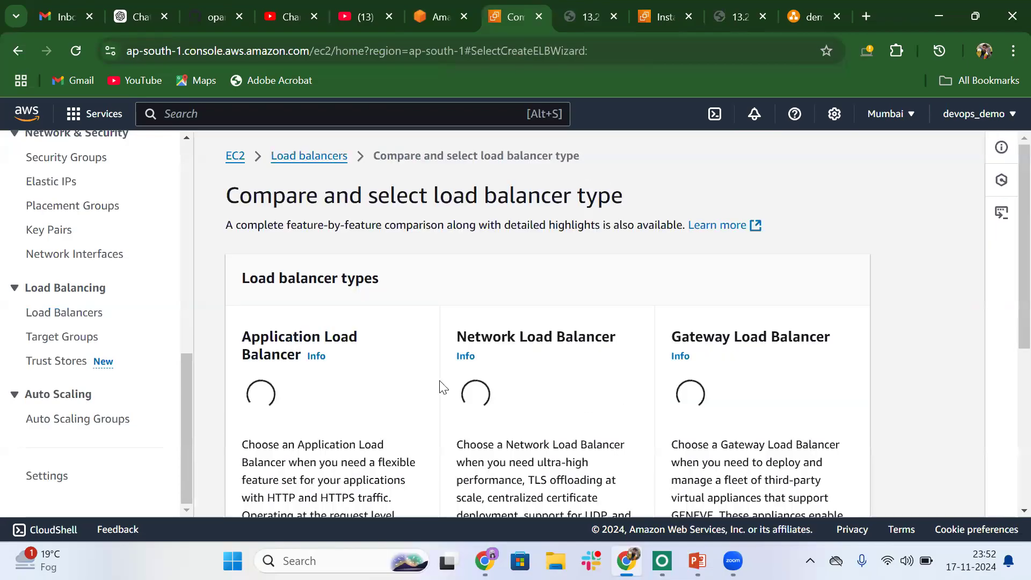
Step: Compare the load balancer types and choose to create an Application Load Balancer
scroll(441, 386, "down", 4)
scroll(441, 382, "down", 4)
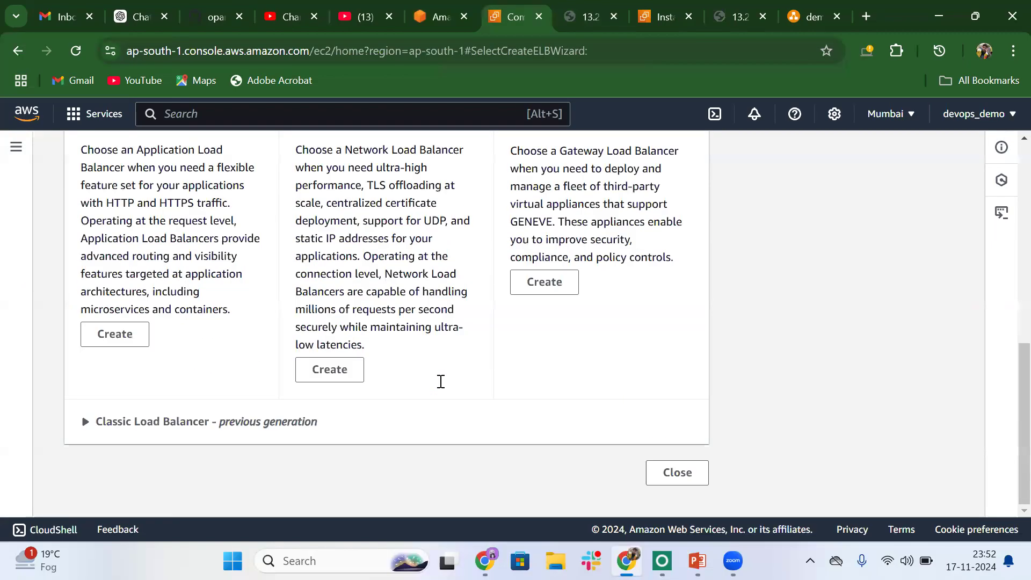
scroll(443, 386, "up", 4)
scroll(439, 380, "up", 3)
scroll(439, 380, "down", 8)
left_click(122, 334)
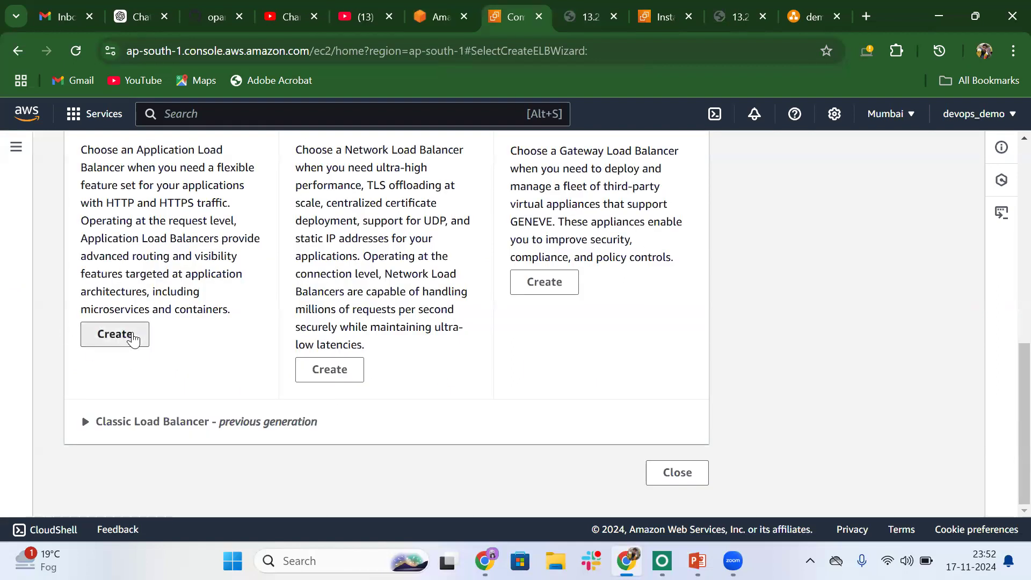
Step: Name the load balancer demo-lb in its basic configuration
scroll(404, 305, "down", 1)
scroll(404, 305, "down", 2)
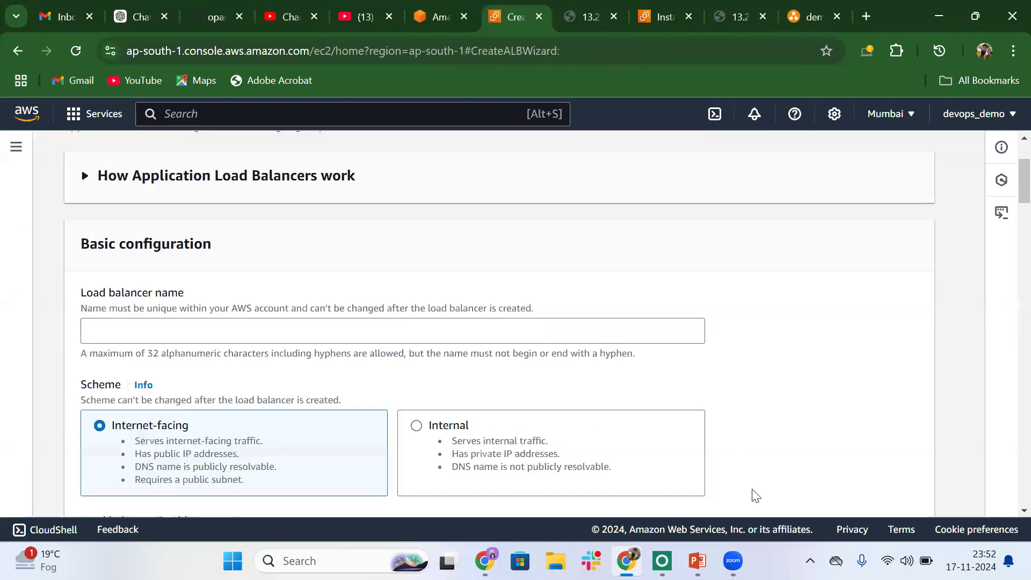
mouse_move(736, 550)
left_click(859, 467)
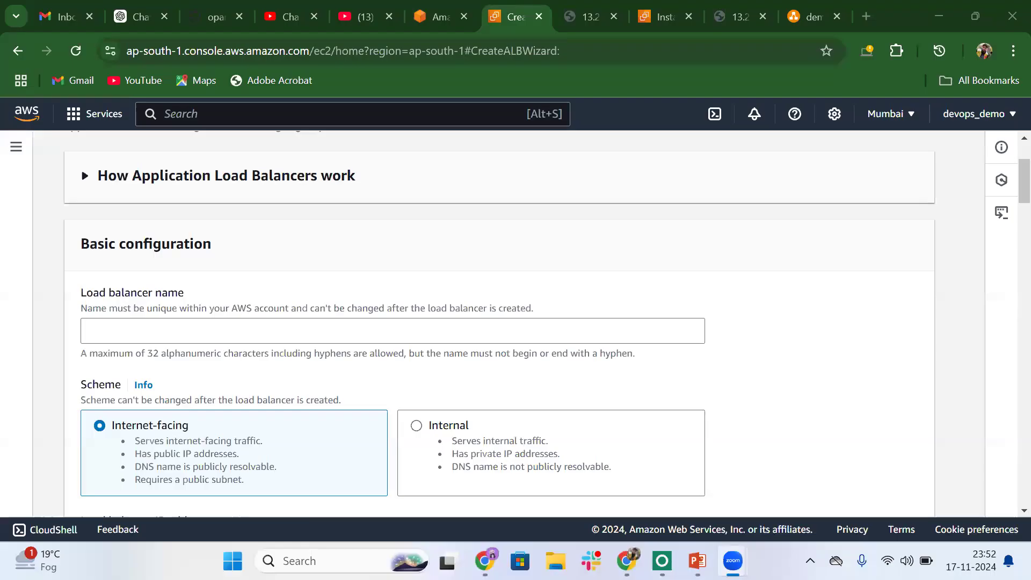
left_click(269, 369)
scroll(269, 363, "down", 1)
scroll(271, 370, "up", 3)
scroll(269, 365, "down", 3)
left_click(142, 301)
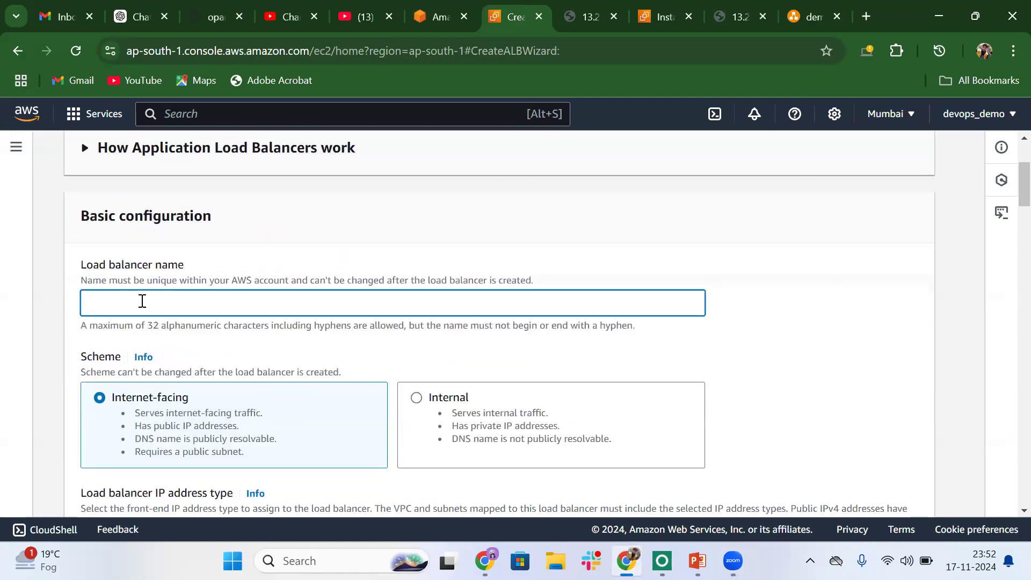
type("demo")
Step: Keep the internet-facing scheme, IPv4 and deafult_VPC, and map the availability zones ap-south-1a, ap-south-1b and ap-south-1c
scroll(142, 300, "down", 4)
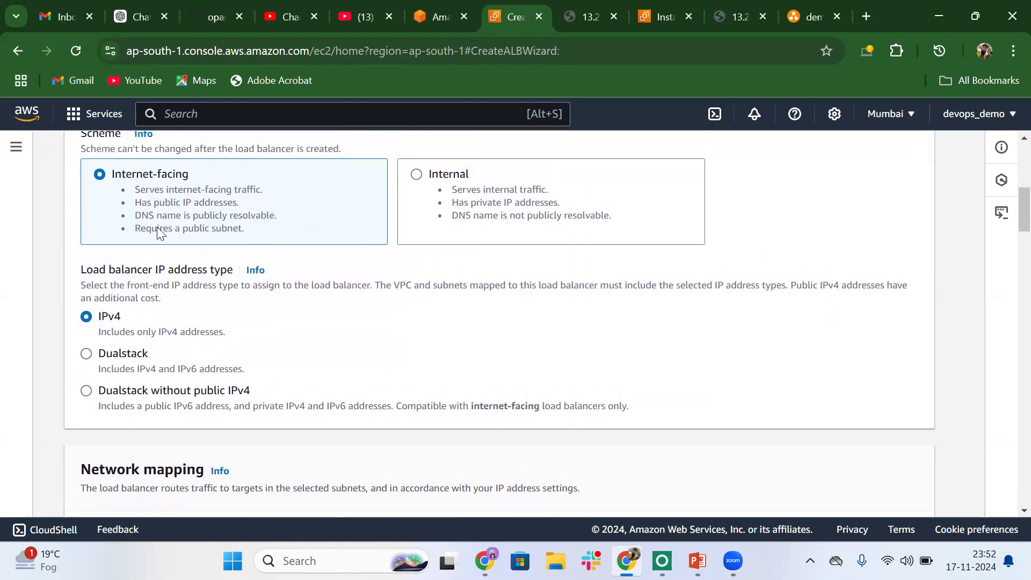
scroll(340, 369, "down", 7)
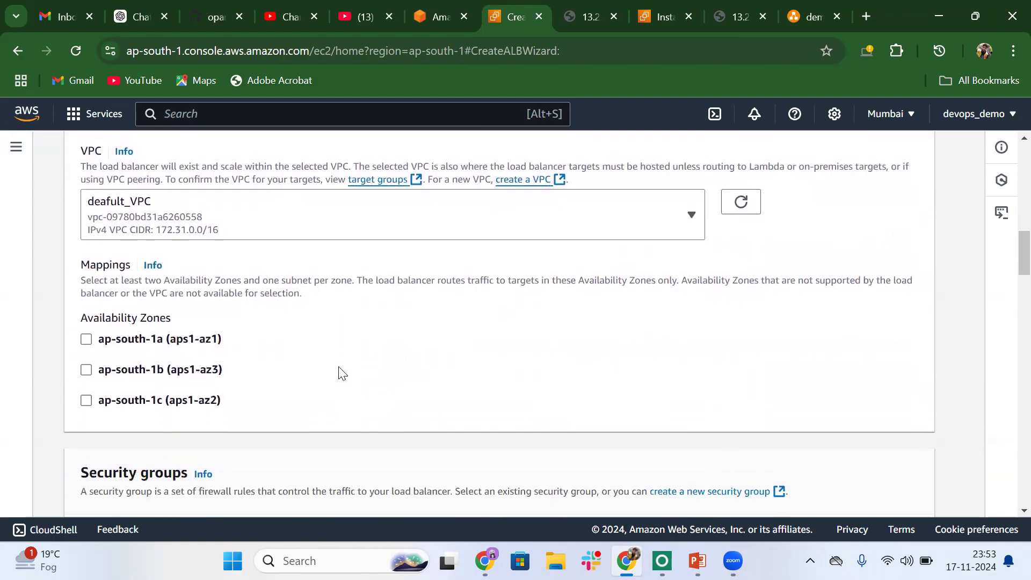
scroll(347, 388, "down", 1)
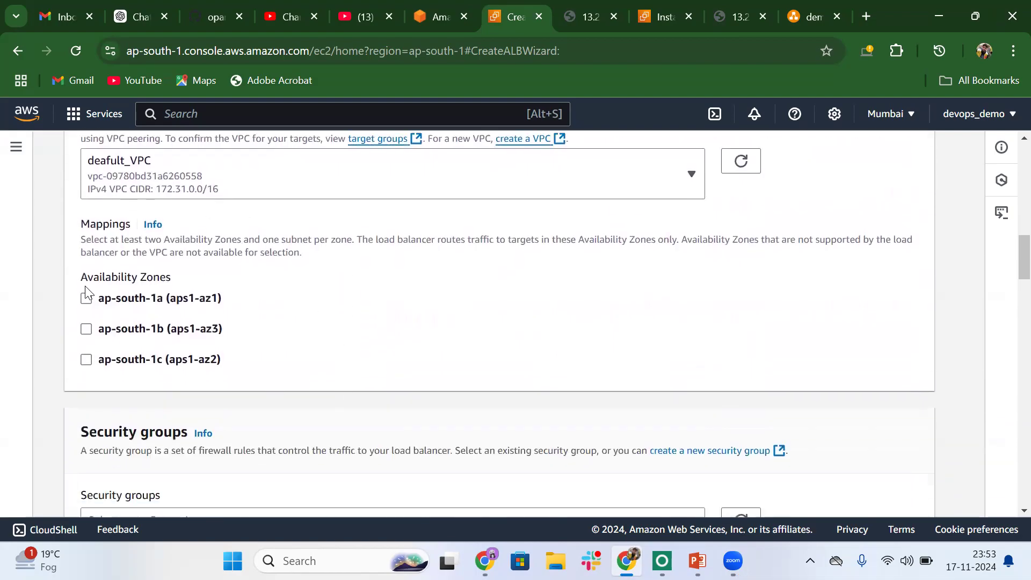
left_click(87, 300)
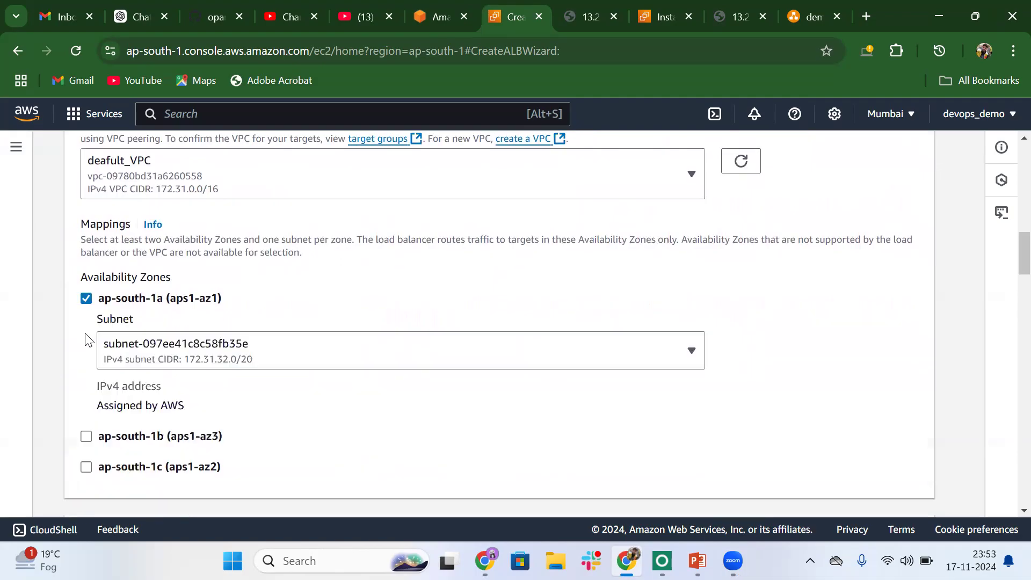
left_click(87, 436)
scroll(86, 430, "down", 5)
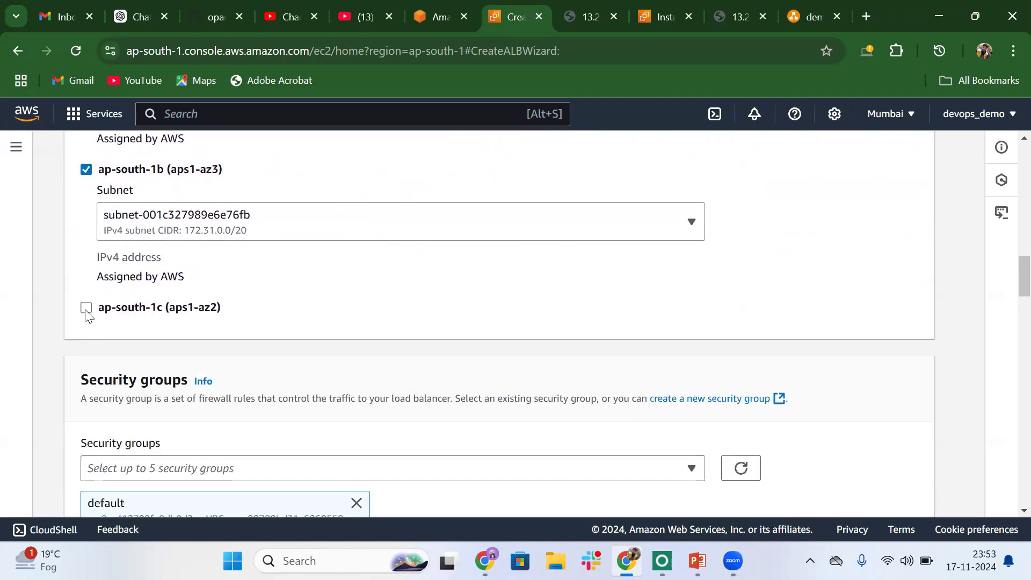
left_click(87, 307)
Step: Keep the default security group and forward the HTTP port 80 listener to the target group first-tg
scroll(88, 315, "down", 4)
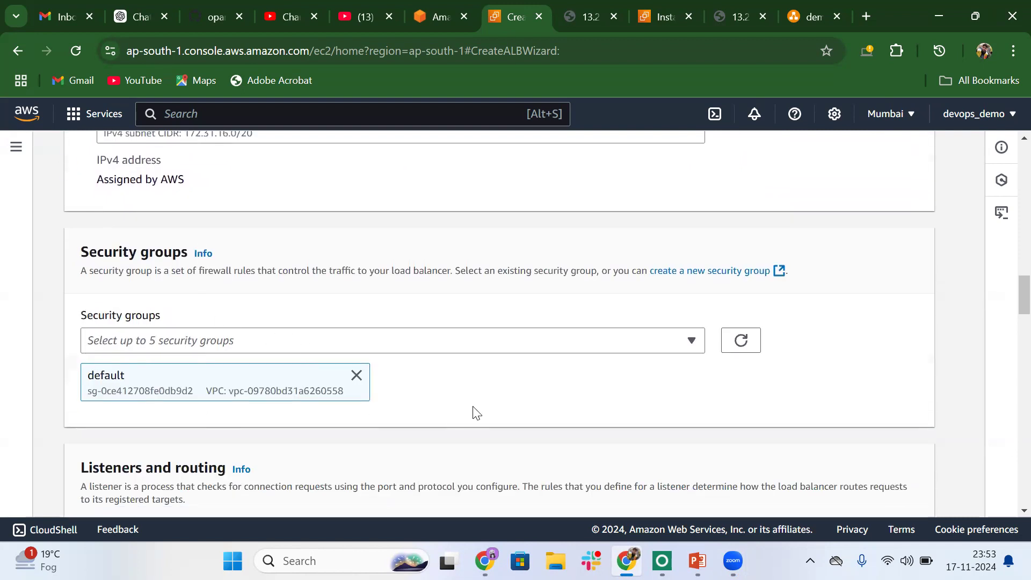
left_click(522, 346)
left_click(522, 346)
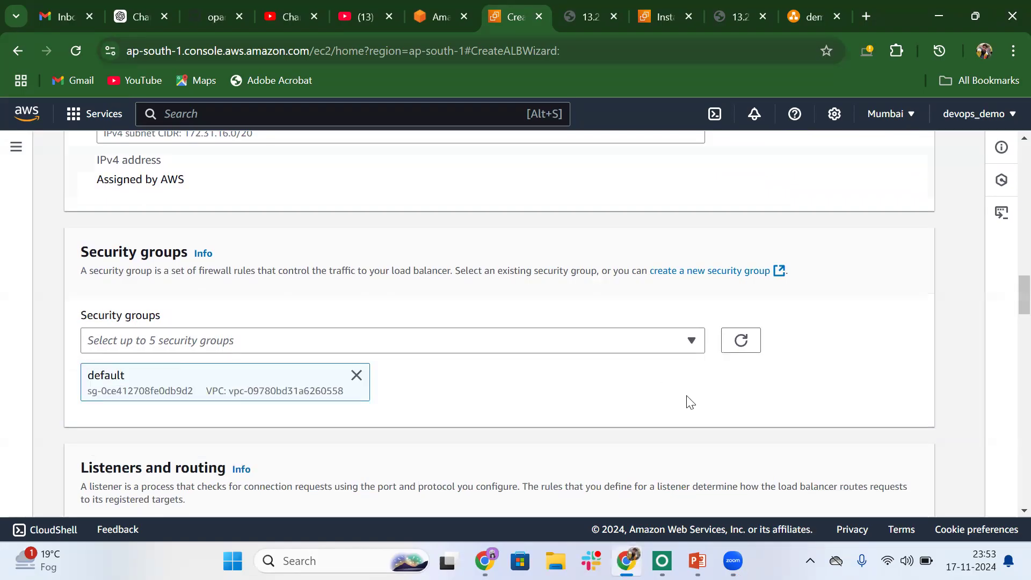
scroll(689, 402, "down", 5)
scroll(557, 334, "down", 1)
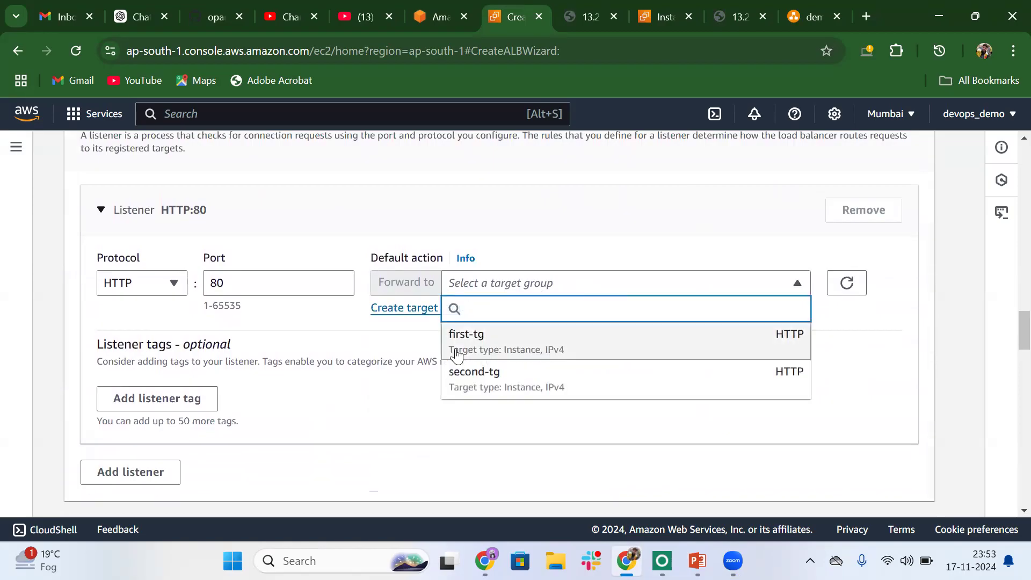
left_click(521, 346)
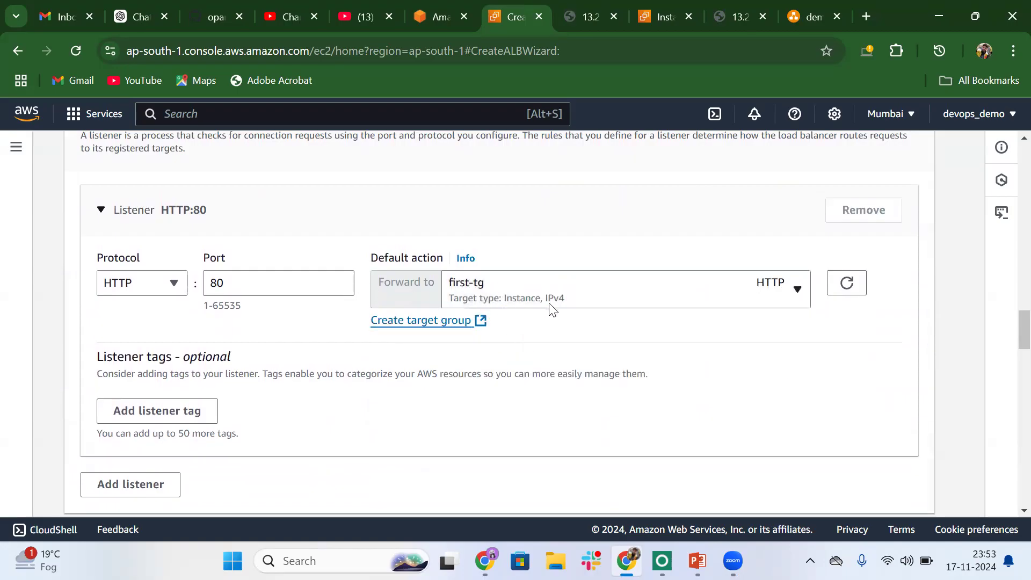
Step: Review the remaining optional settings without enabling any service integrations, and create the load balancer
scroll(368, 368, "down", 2)
scroll(371, 375, "down", 7)
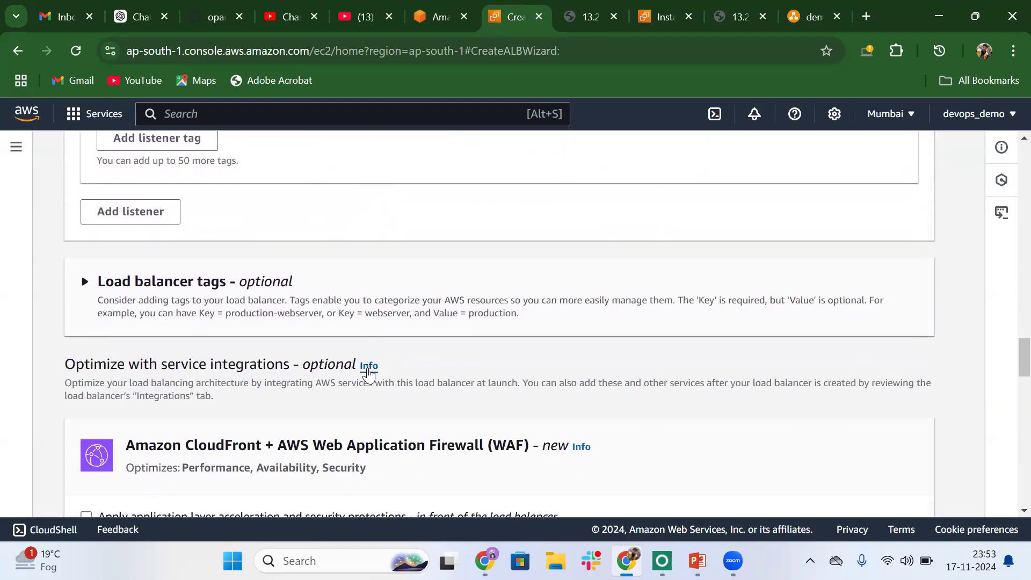
scroll(369, 368, "up", 3)
scroll(369, 368, "up", 4)
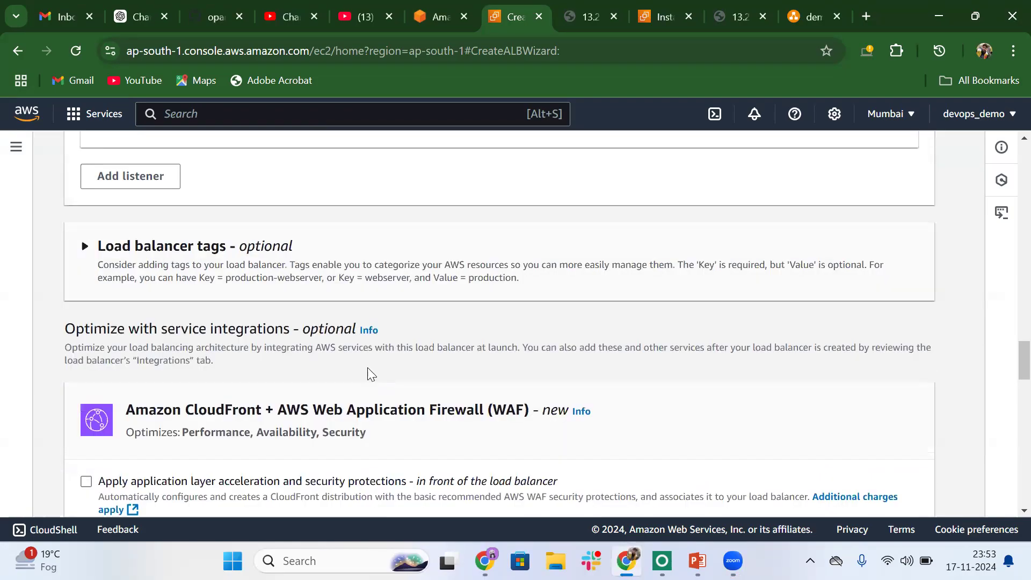
scroll(368, 372, "down", 7)
scroll(368, 374, "down", 14)
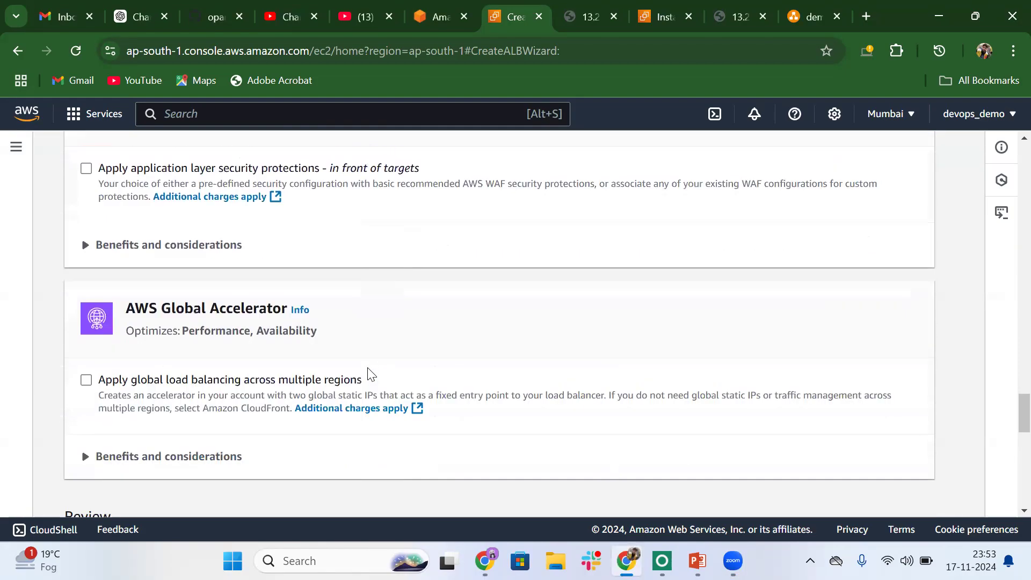
scroll(369, 372, "down", 1)
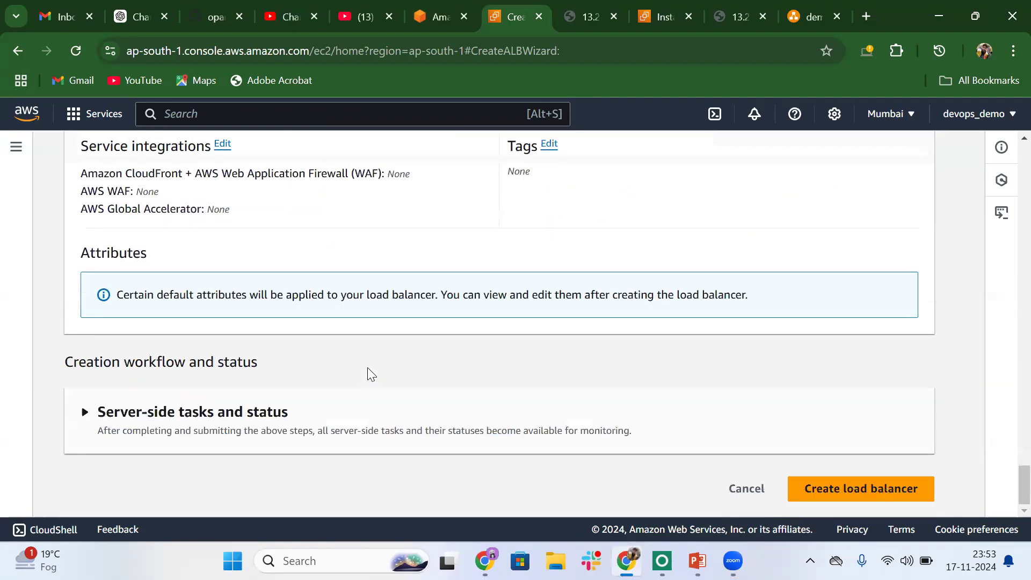
left_click(828, 486)
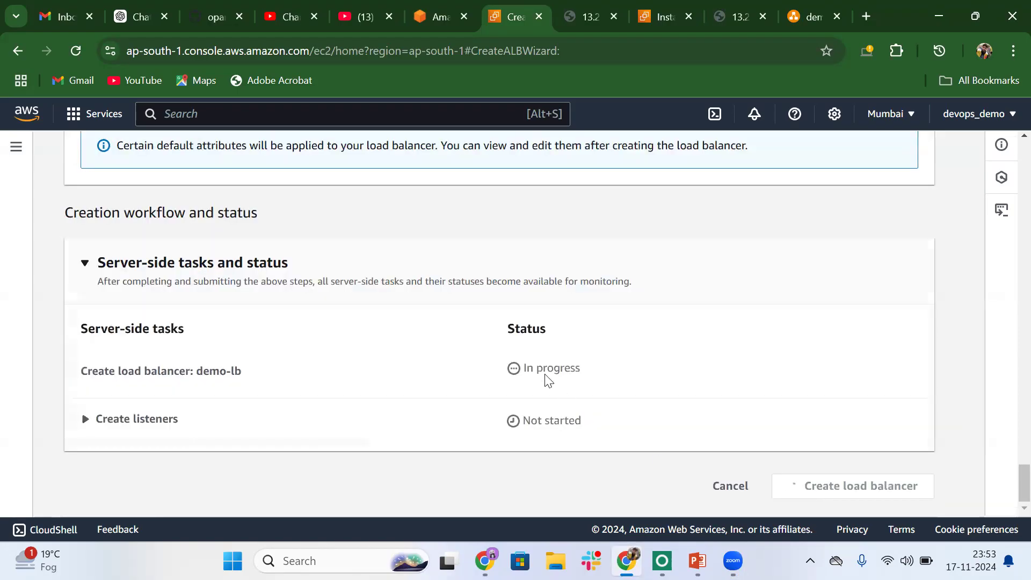
Step: Open the HTTP:80 listener from demo-lb's listeners and rules
scroll(475, 344, "down", 5)
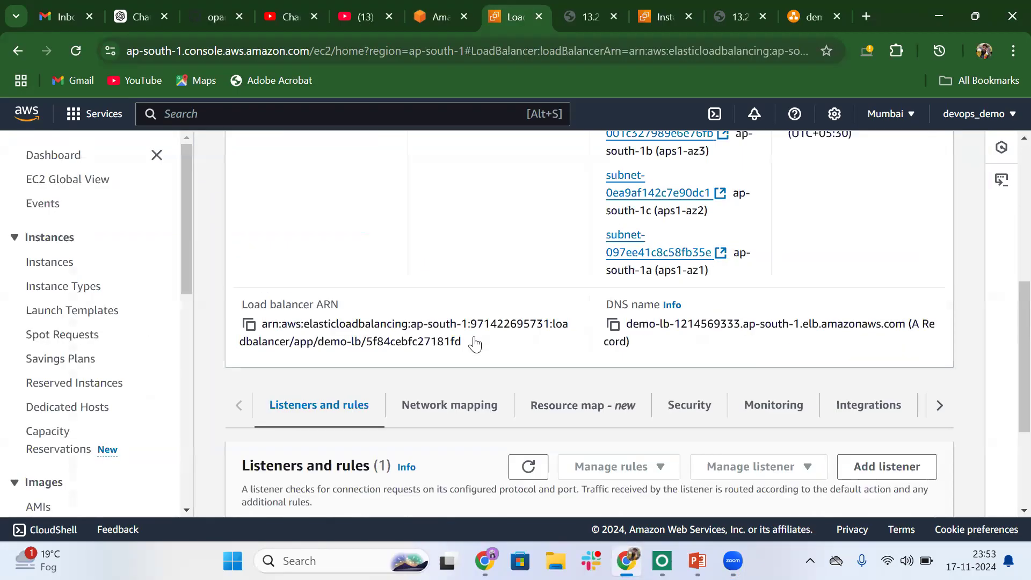
scroll(475, 344, "down", 3)
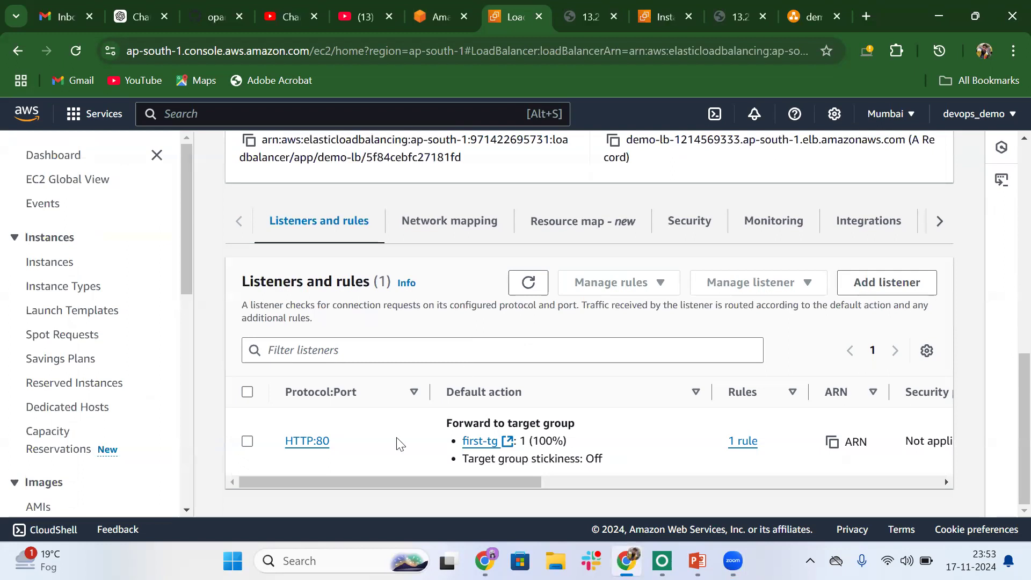
left_click(307, 441)
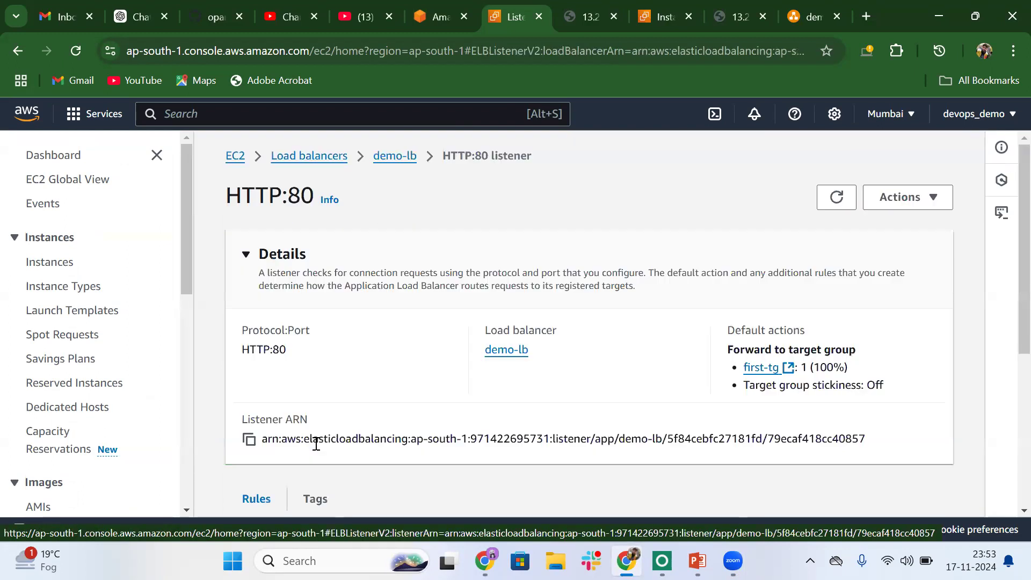
scroll(315, 440, "down", 5)
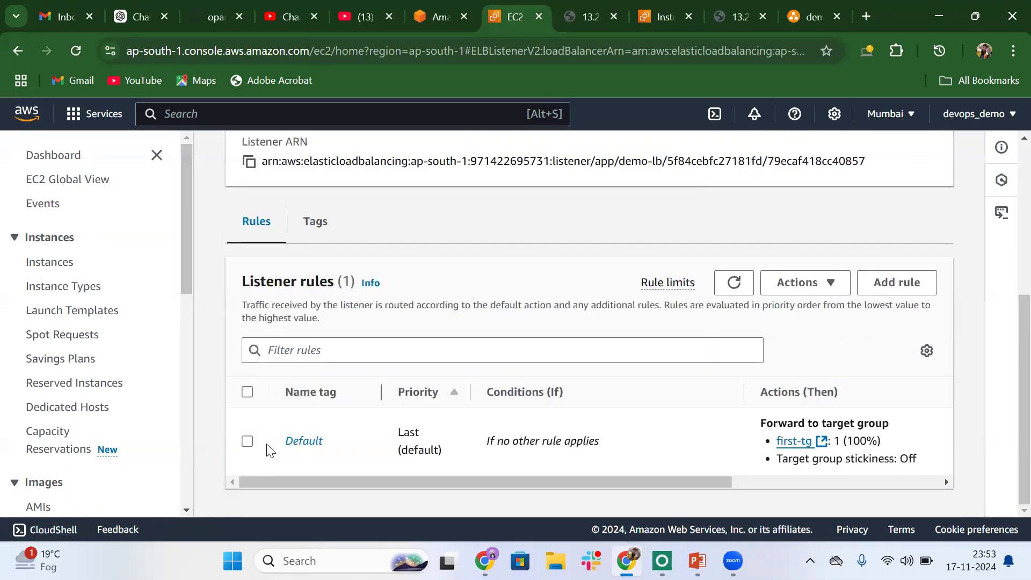
left_click(887, 285)
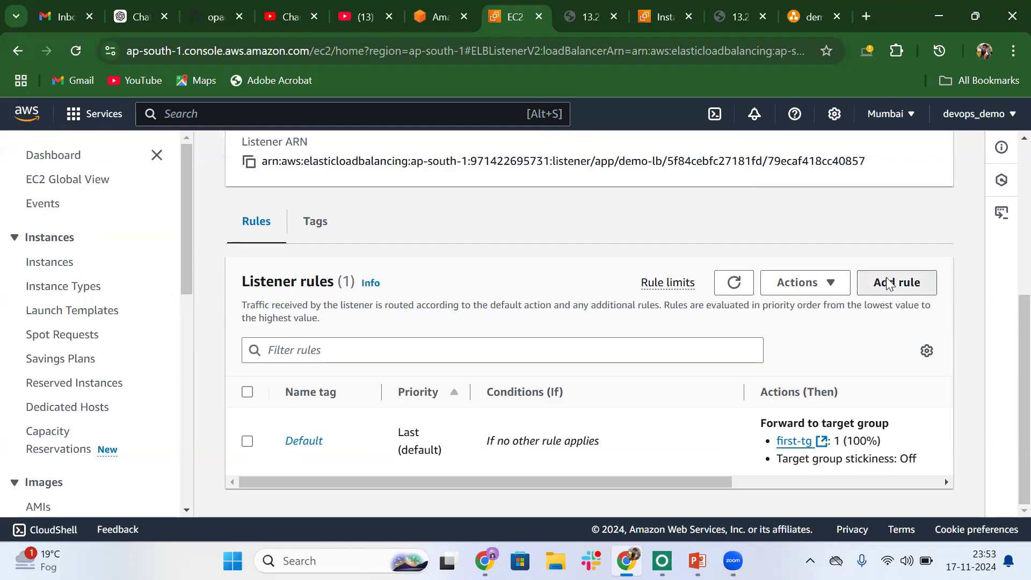
left_click(351, 422)
type("second")
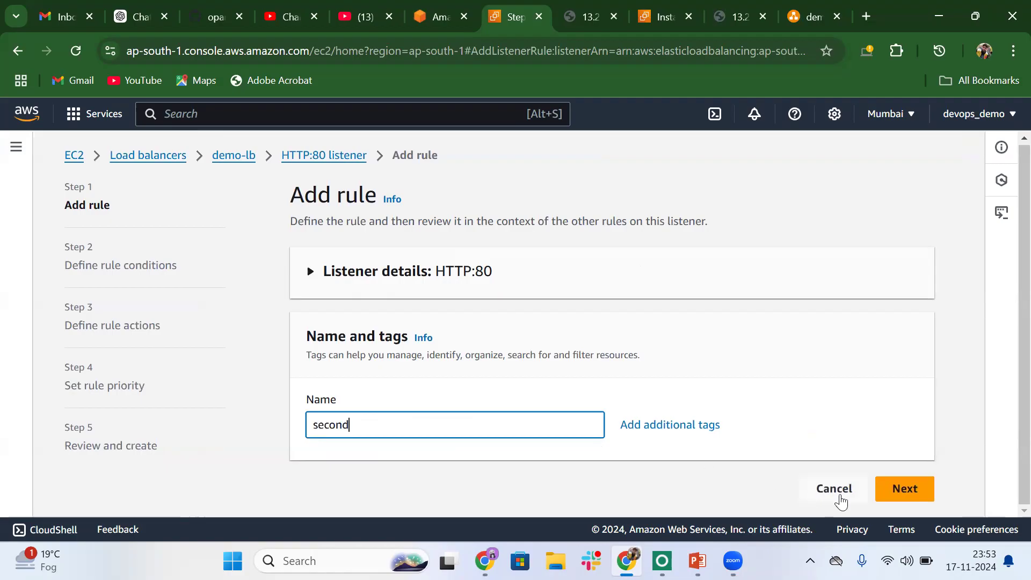
left_click(904, 488)
left_click(615, 442)
left_click(317, 347)
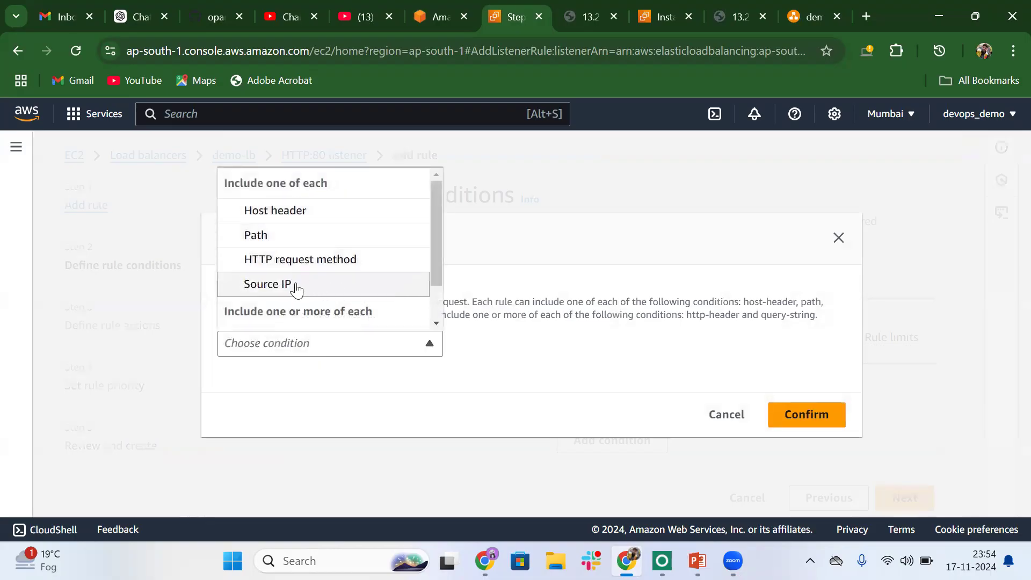
left_click(340, 261)
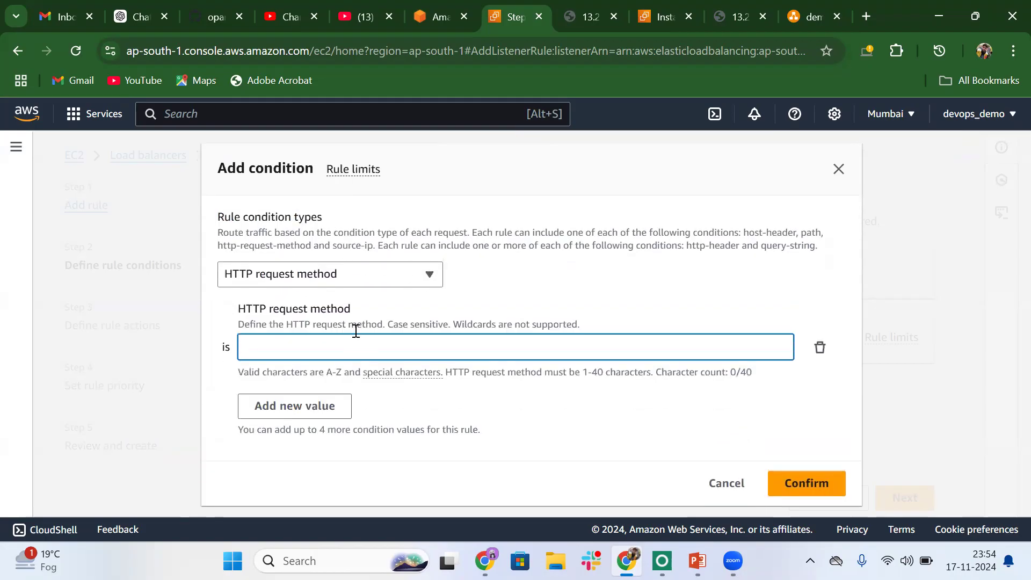
left_click(733, 560)
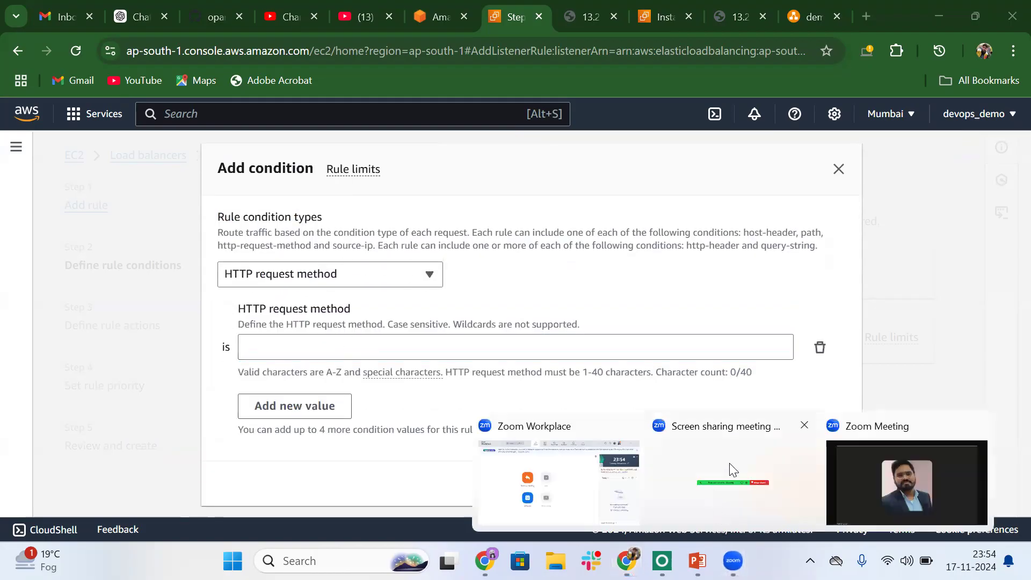
left_click(881, 479)
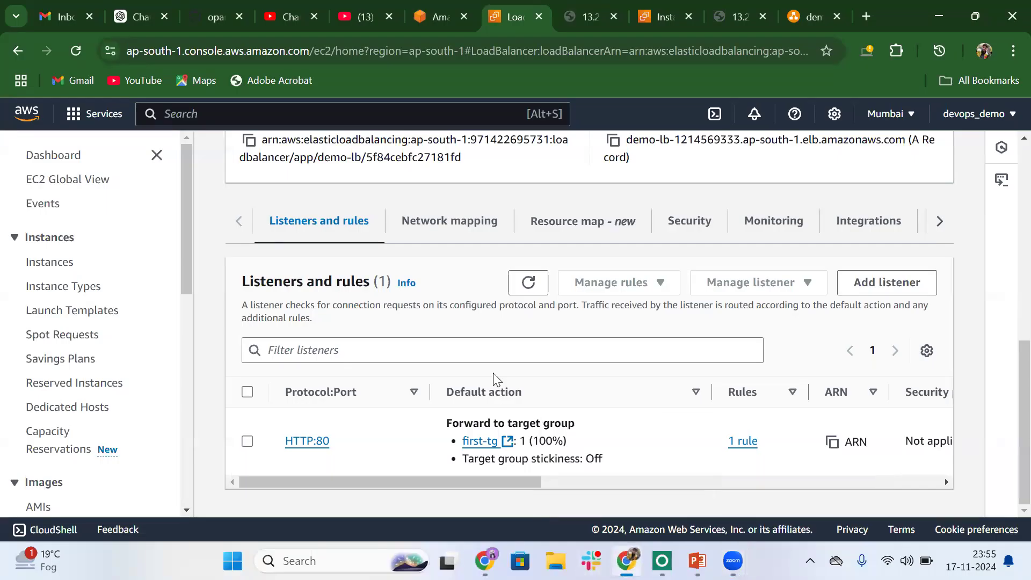
Step: Open the target group first-tg from the listener's default action and start registering additional targets
left_click(490, 441)
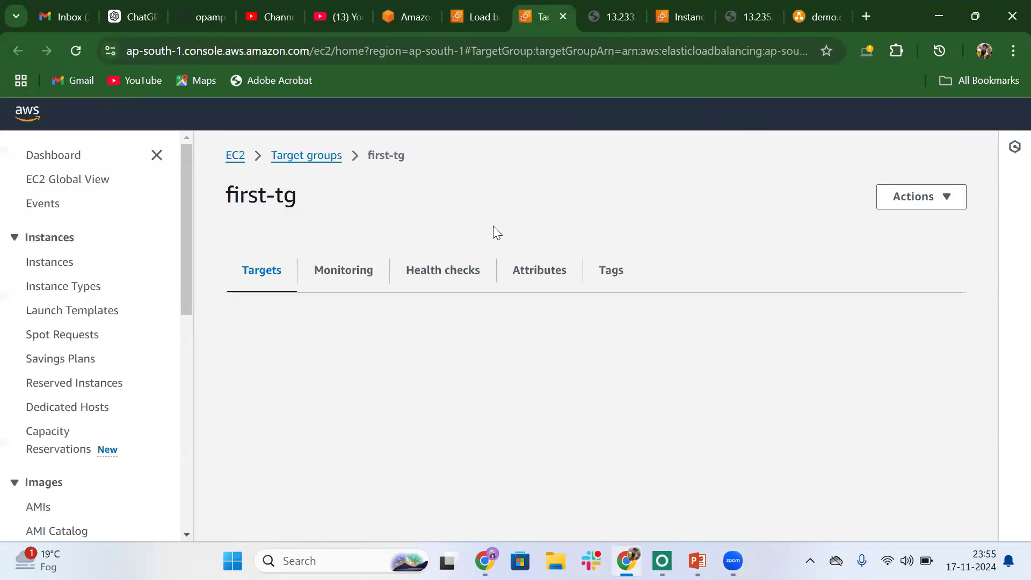
scroll(371, 336, "down", 3)
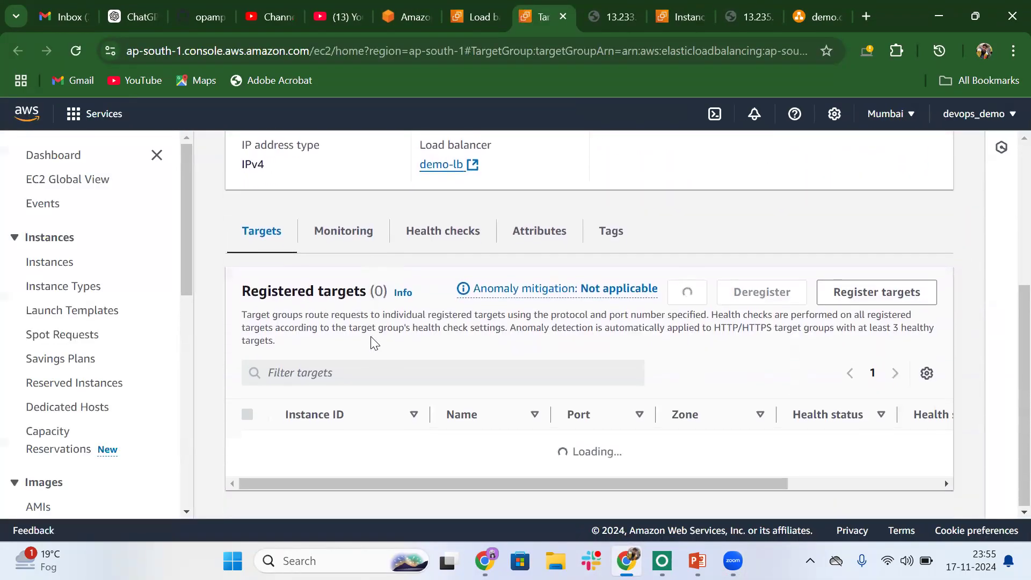
scroll(411, 417, "down", 2)
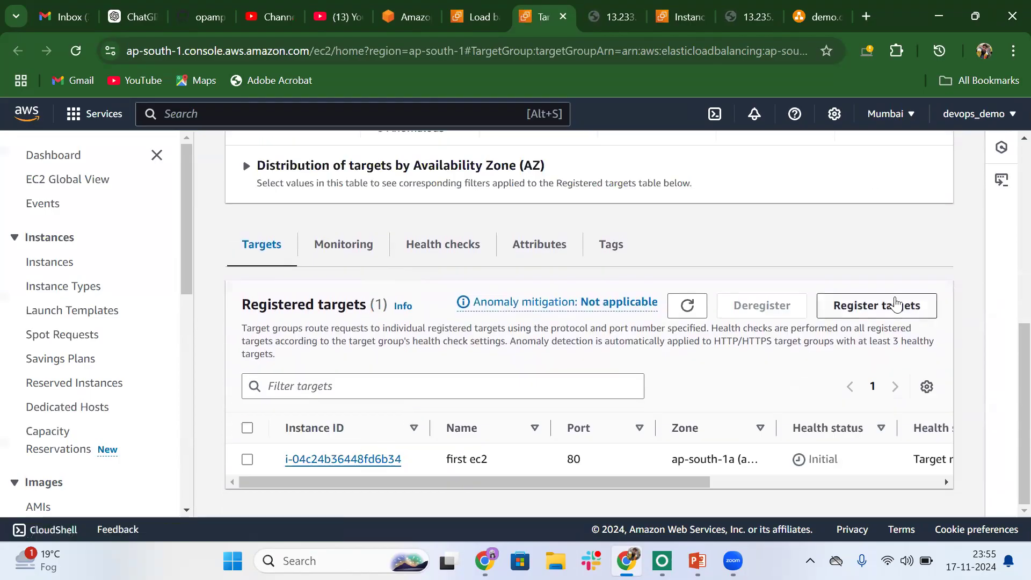
left_click(847, 309)
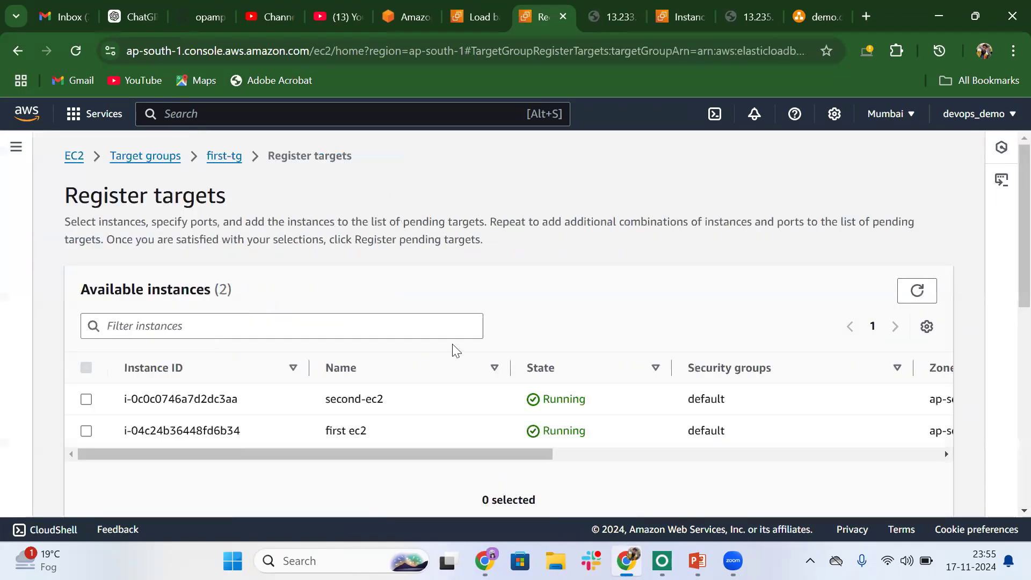
Step: Include the second-ec2 instance on port 80 as a pending target and register it with first-tg
scroll(455, 350, "down", 2)
left_click(86, 352)
scroll(469, 414, "down", 2)
scroll(469, 408, "down", 3)
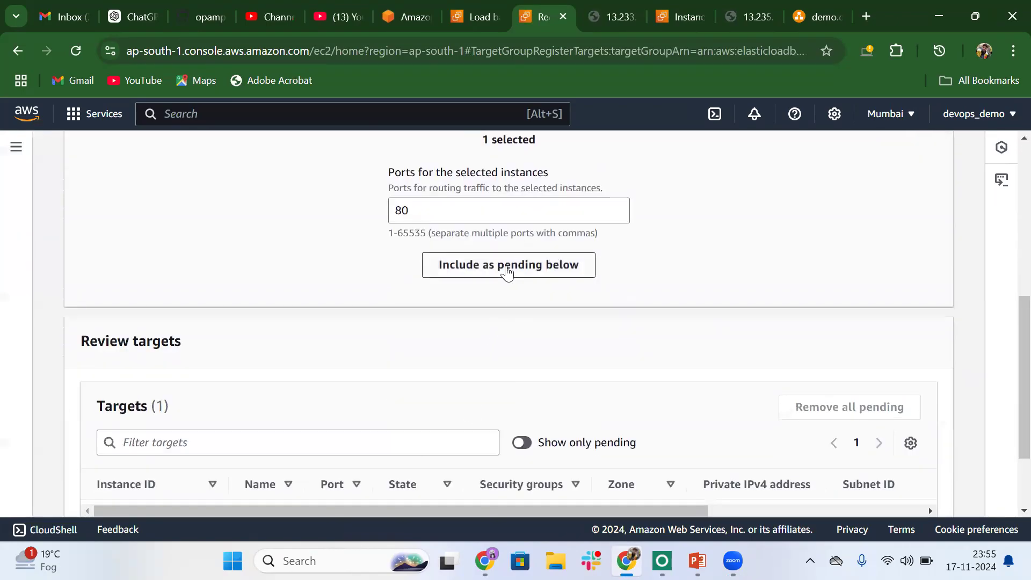
scroll(506, 272, "down", 2)
scroll(590, 244, "up", 2)
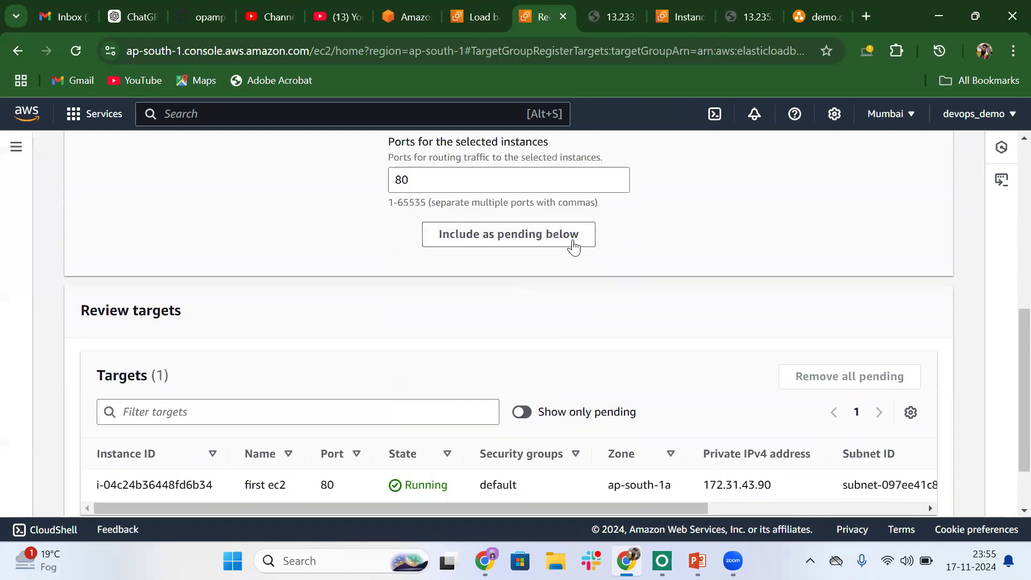
left_click(504, 240)
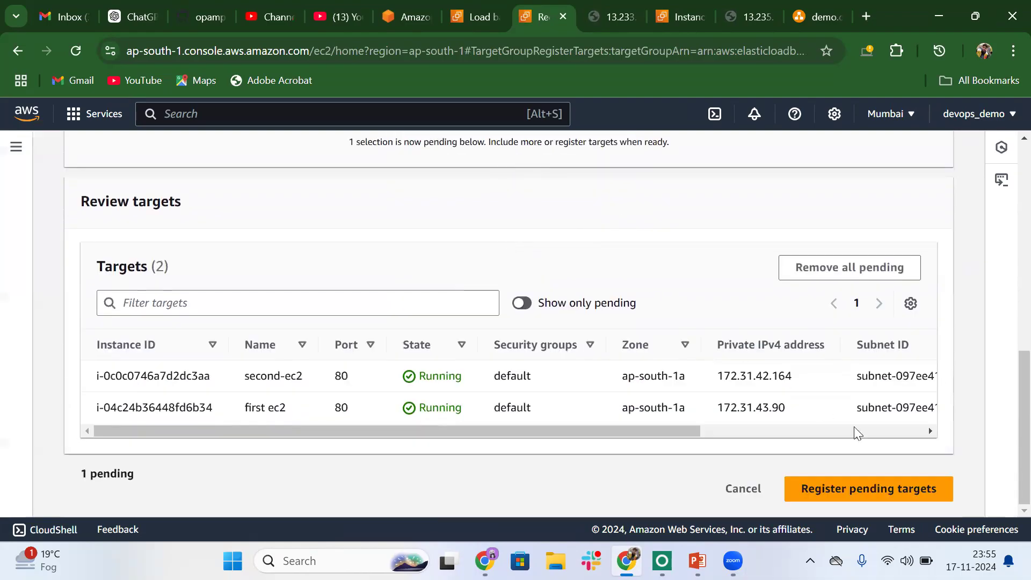
left_click(880, 489)
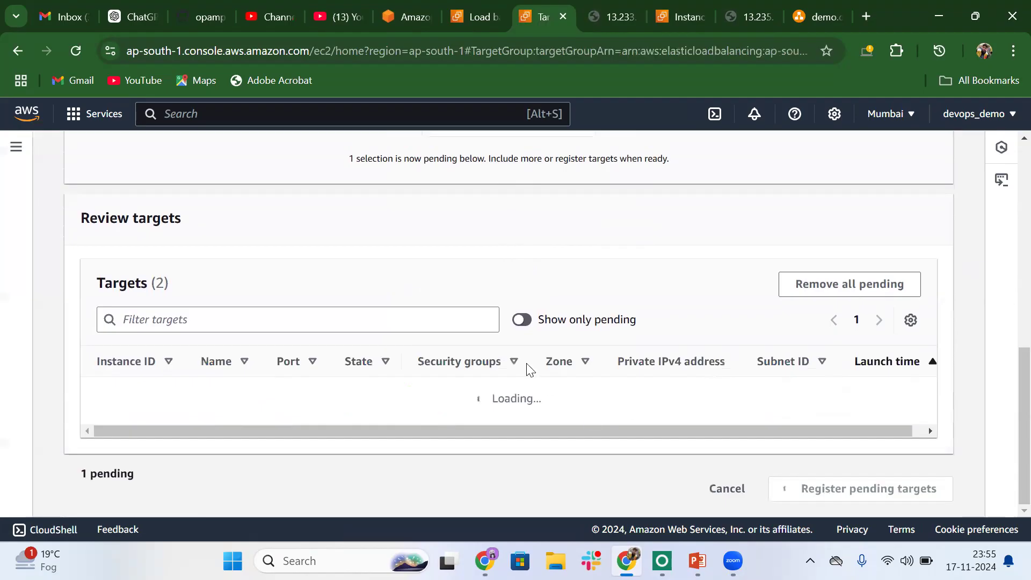
scroll(529, 370, "down", 4)
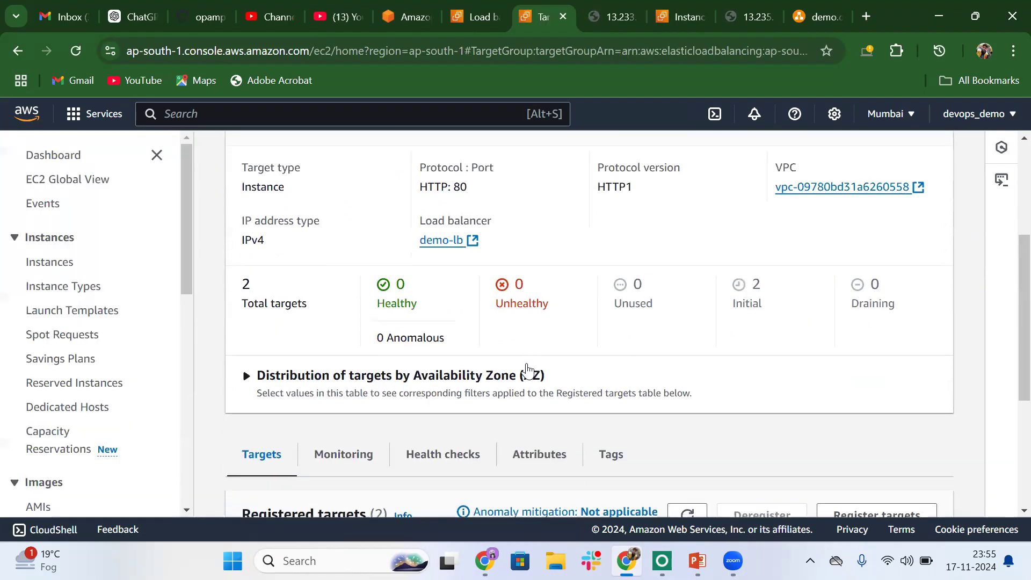
scroll(526, 369, "up", 4)
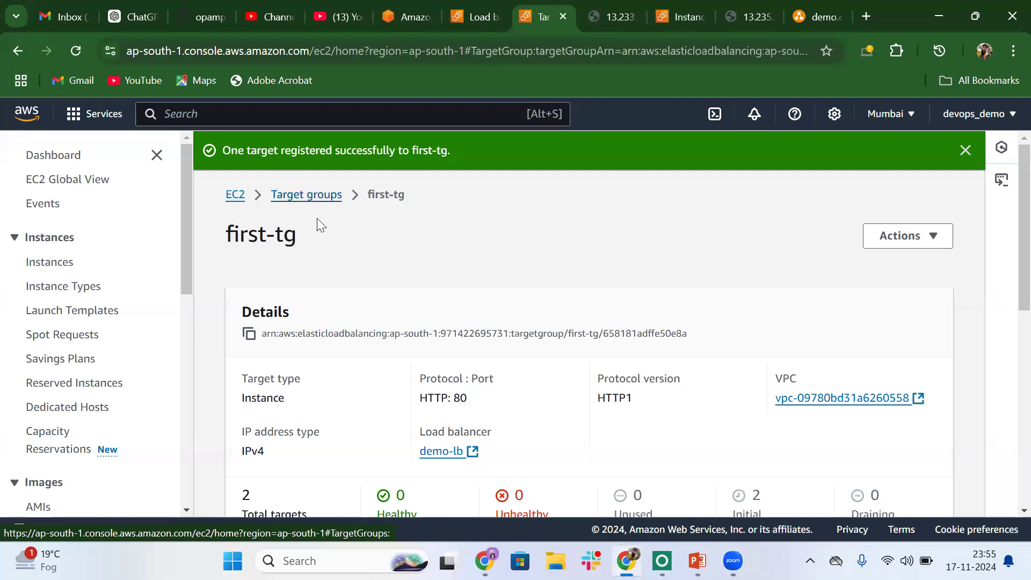
Step: Copy demo-lb's DNS name from the load balancer details and load it in a new browser tab
left_click(464, 14)
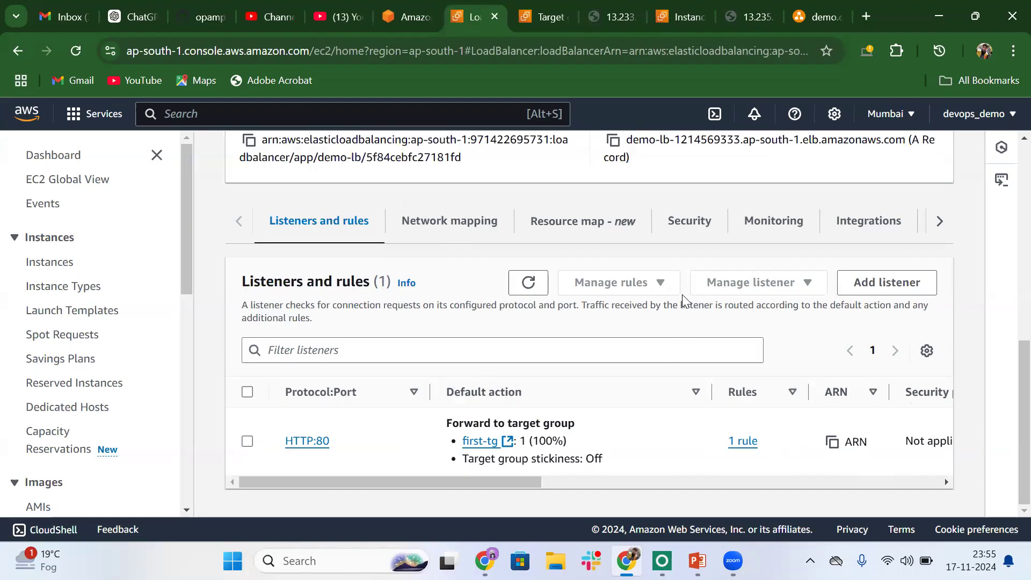
scroll(667, 142, "up", 3)
scroll(667, 142, "down", 3)
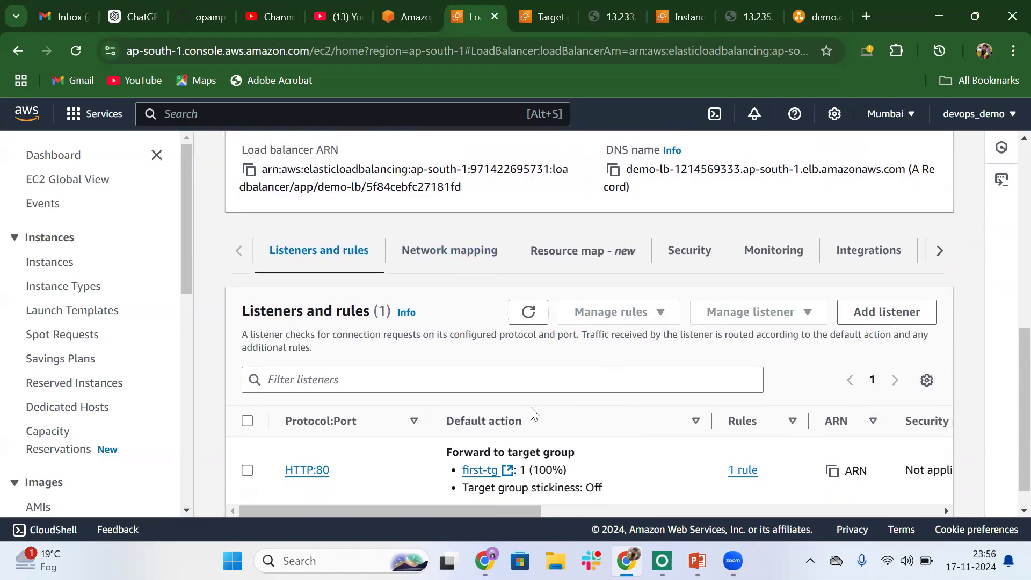
left_click(613, 169)
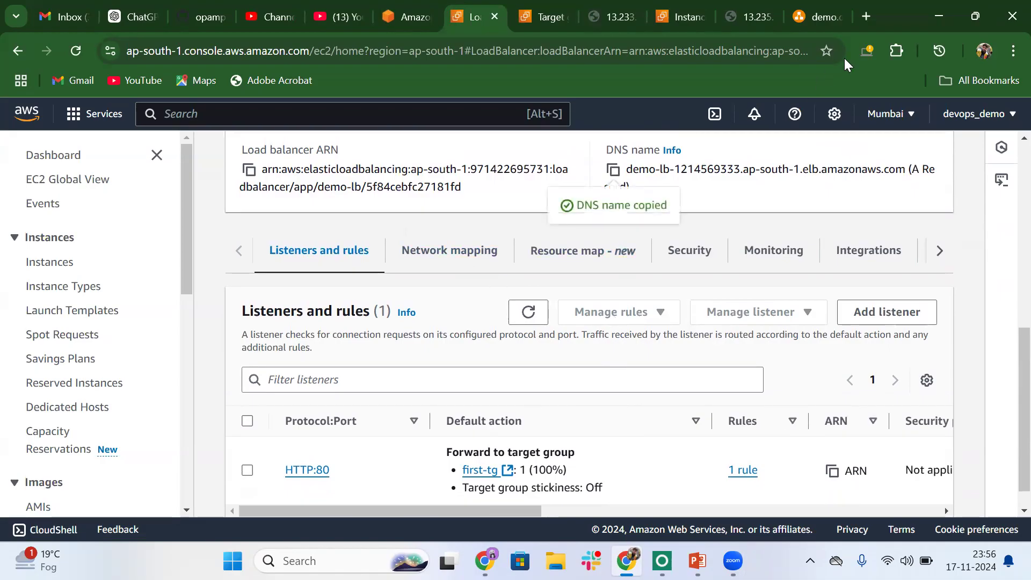
left_click(867, 17)
key("ctrl+v")
key("Return")
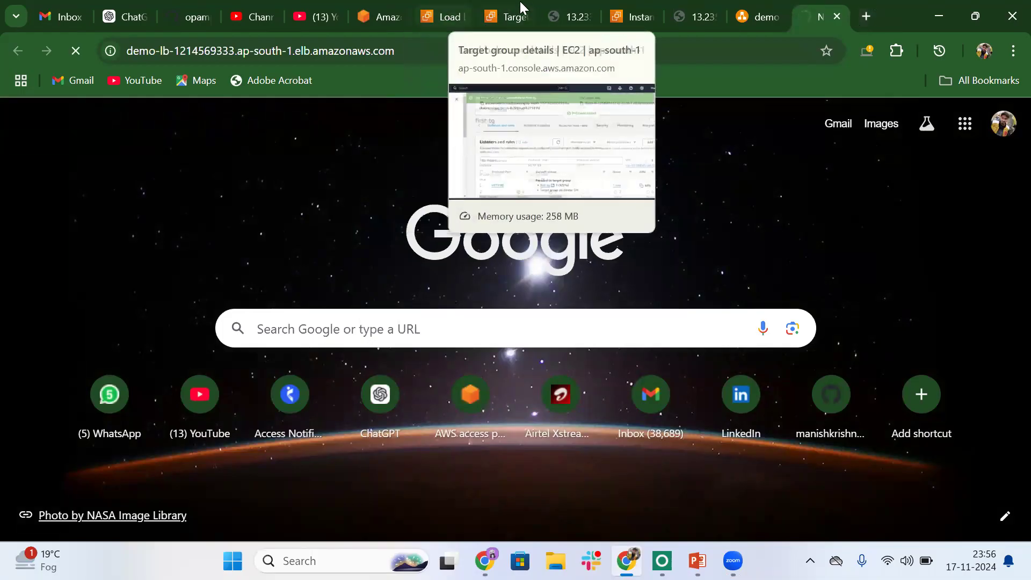
Step: Check the health status of the targets registered in first-tg and refresh their list
left_click(500, 13)
scroll(421, 383, "down", 8)
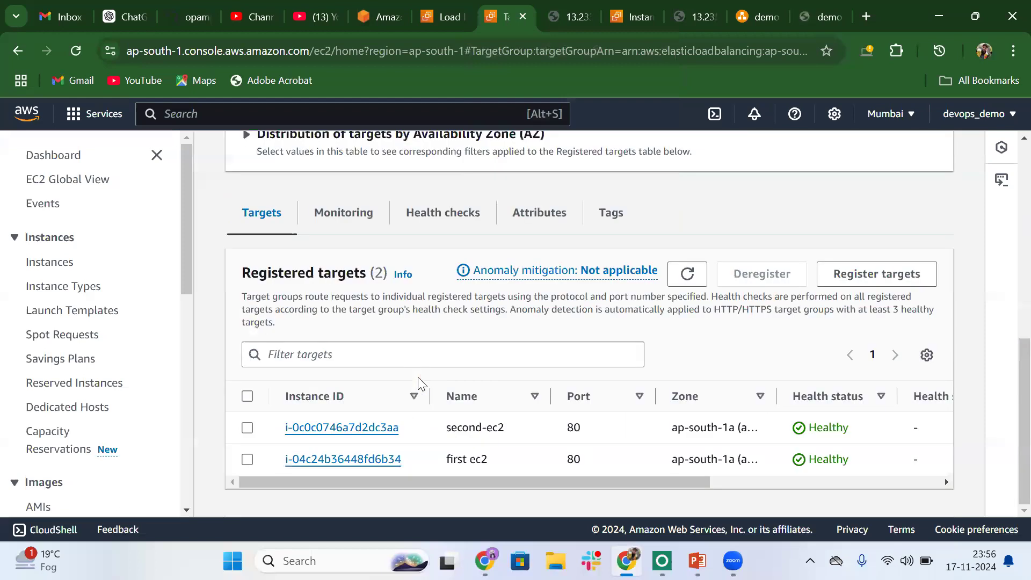
left_click(689, 278)
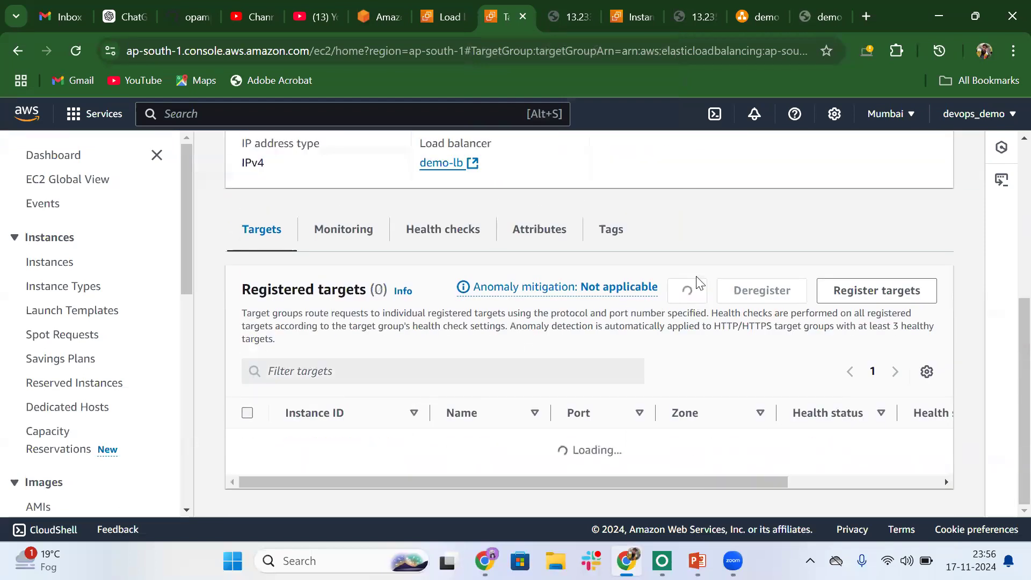
Step: Return to the load balancer's web page and change its address from https to http to load it
left_click(820, 6)
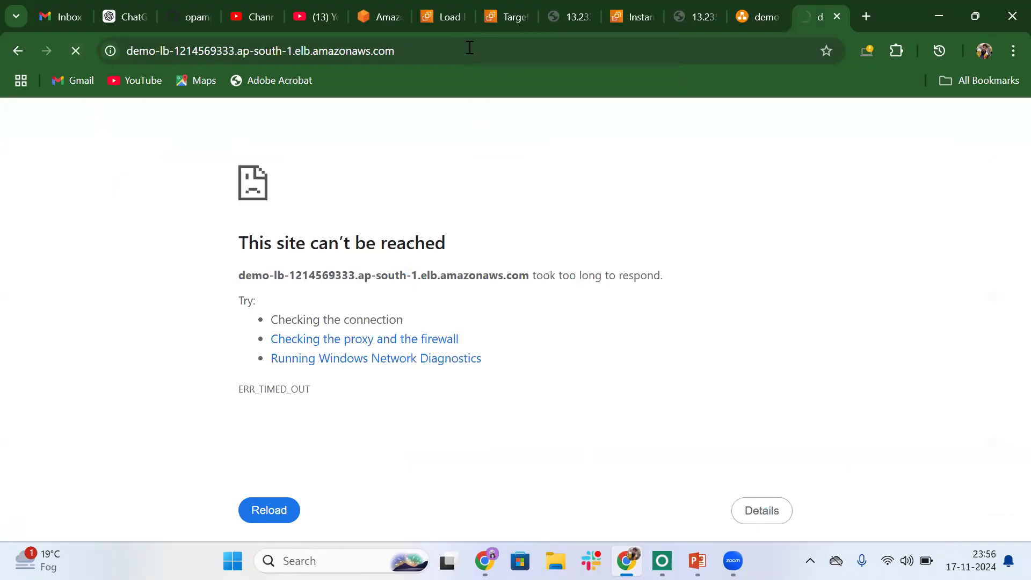
left_click(437, 46)
left_click(439, 47)
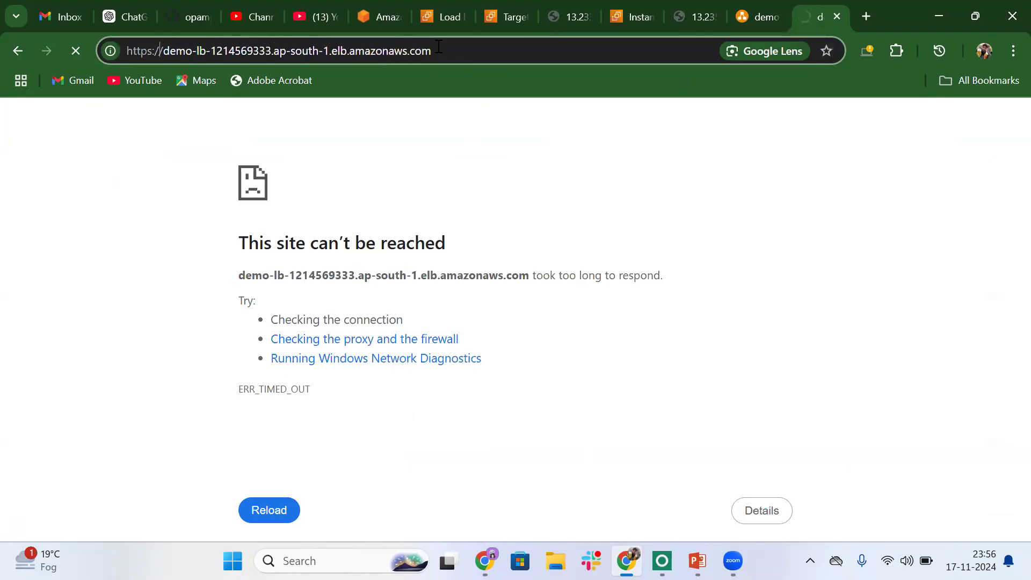
key("BackSpace")
key("Return")
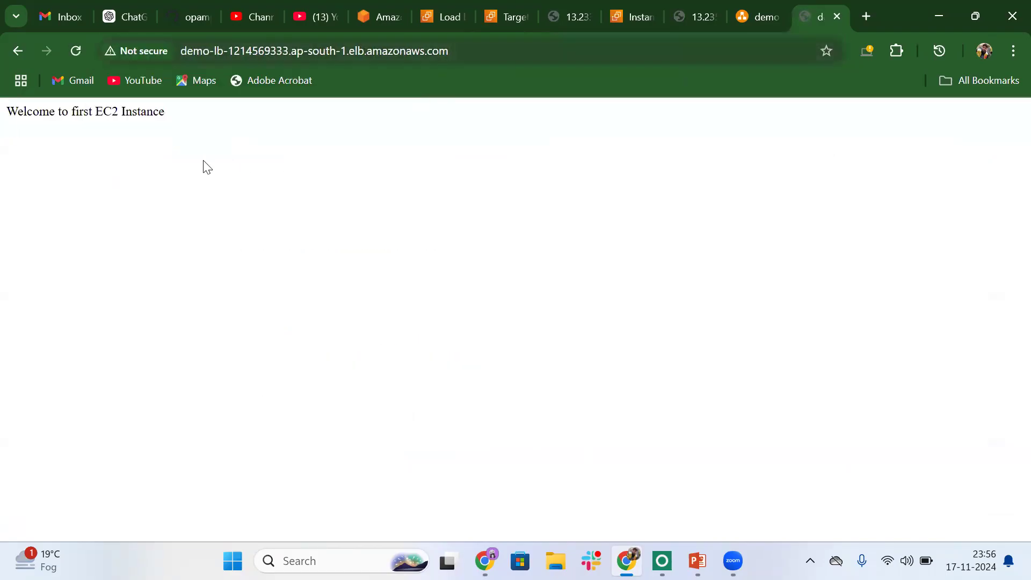
Step: Reload demo-lb's DNS address over HTTP several times to check which EC2 instance answers each request
left_click(487, 48)
left_click(487, 48)
key("Escape")
left_click(487, 48)
double_click(487, 49)
left_click(487, 48)
key("Return")
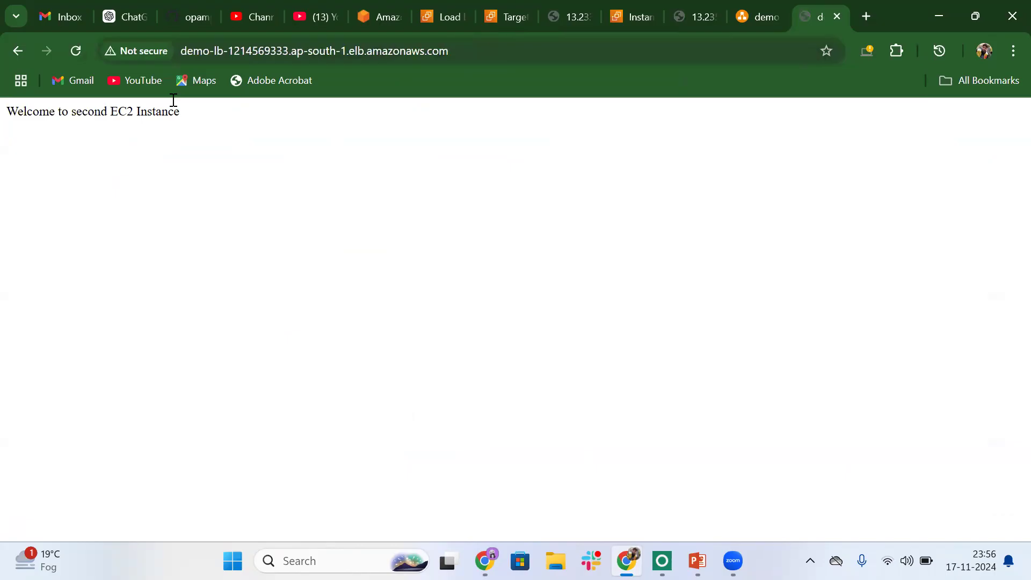
left_click(469, 52)
left_click(472, 51)
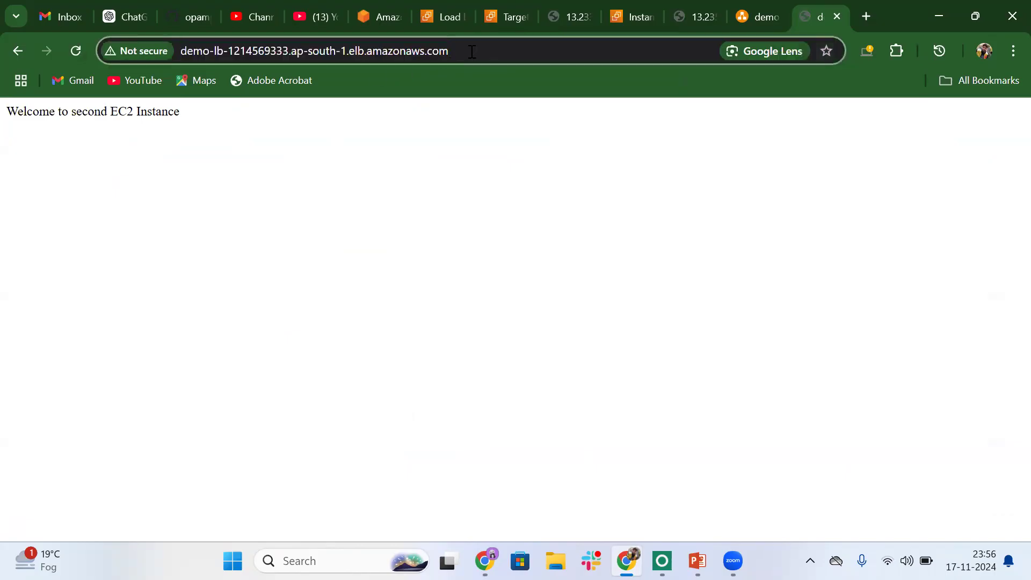
key("Return")
left_click(472, 52)
left_click(472, 52)
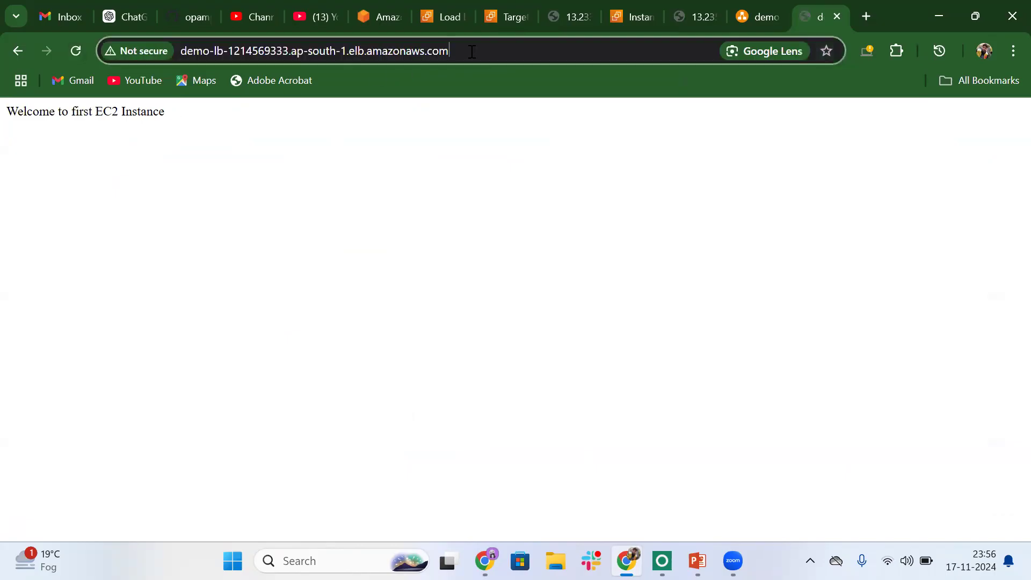
key("Return")
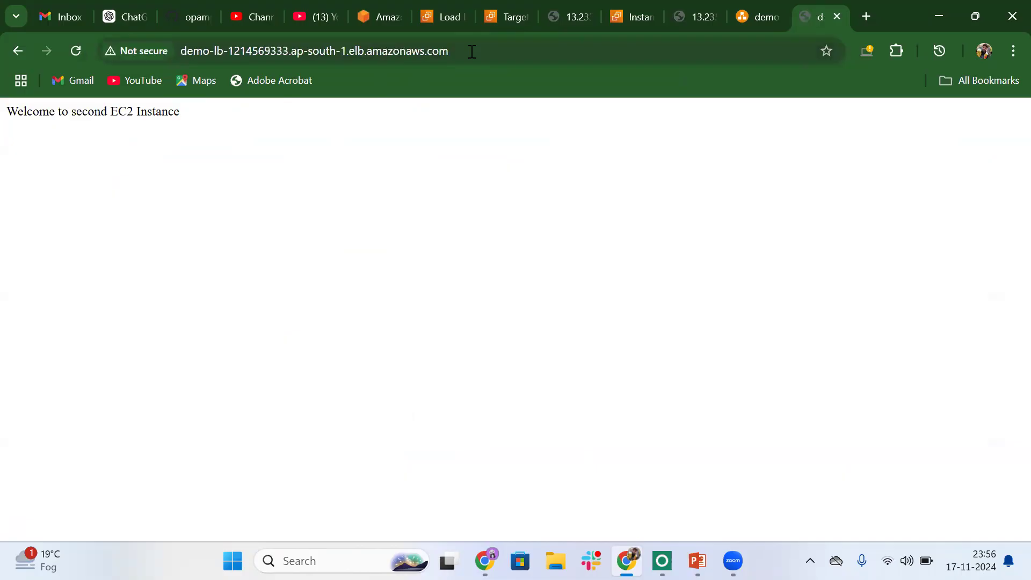
left_click(474, 49)
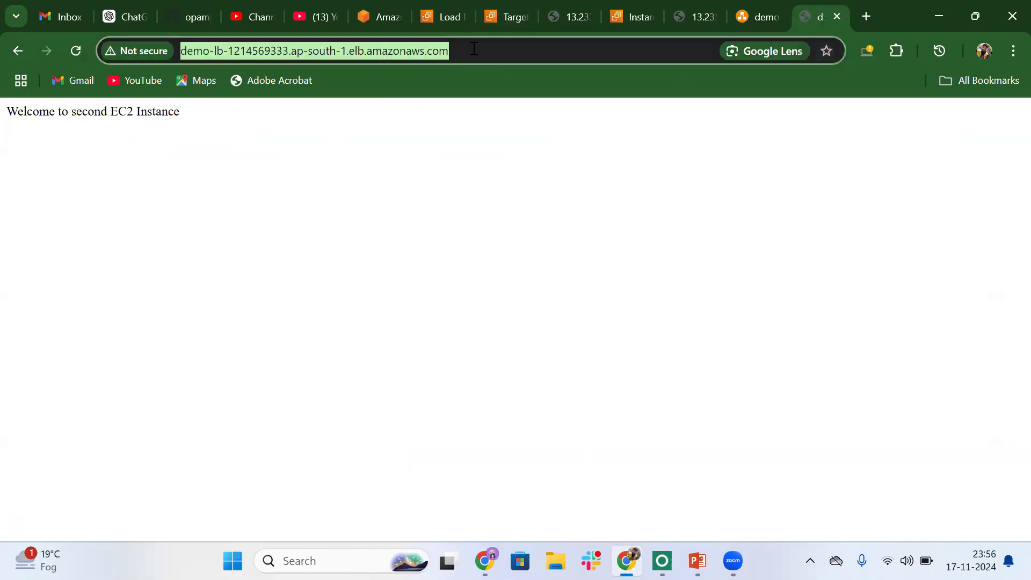